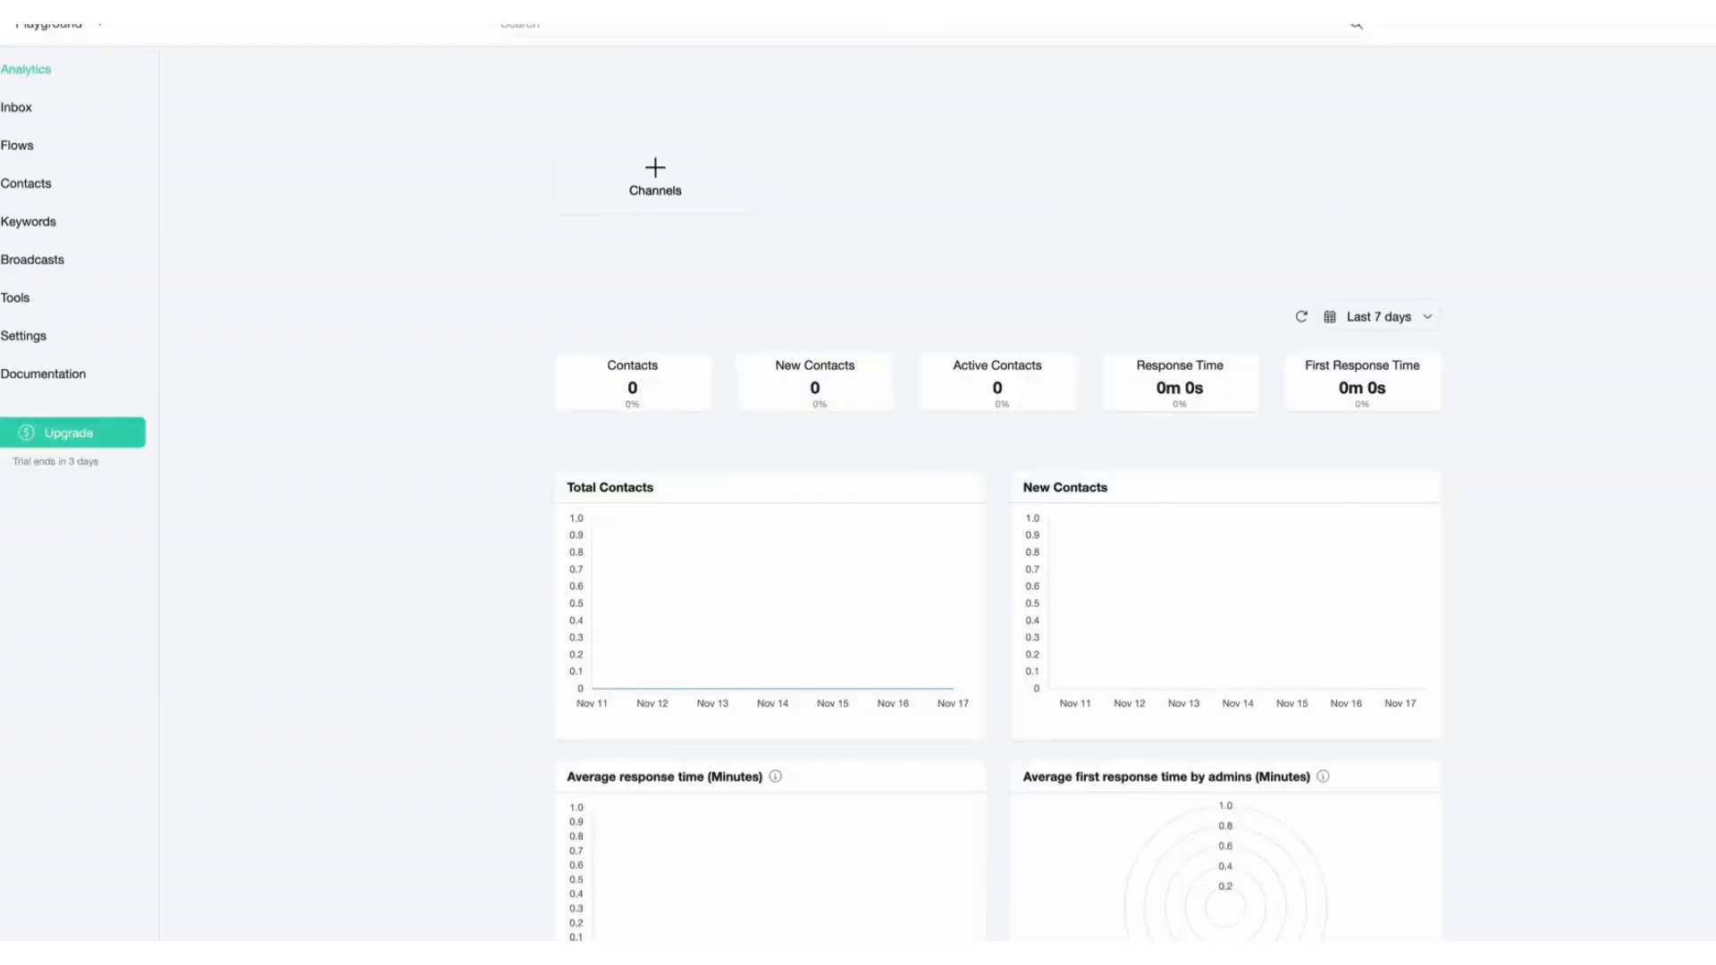
Set the bot's target country to United States in the general settings.
scroll(820, 501, down, 10)
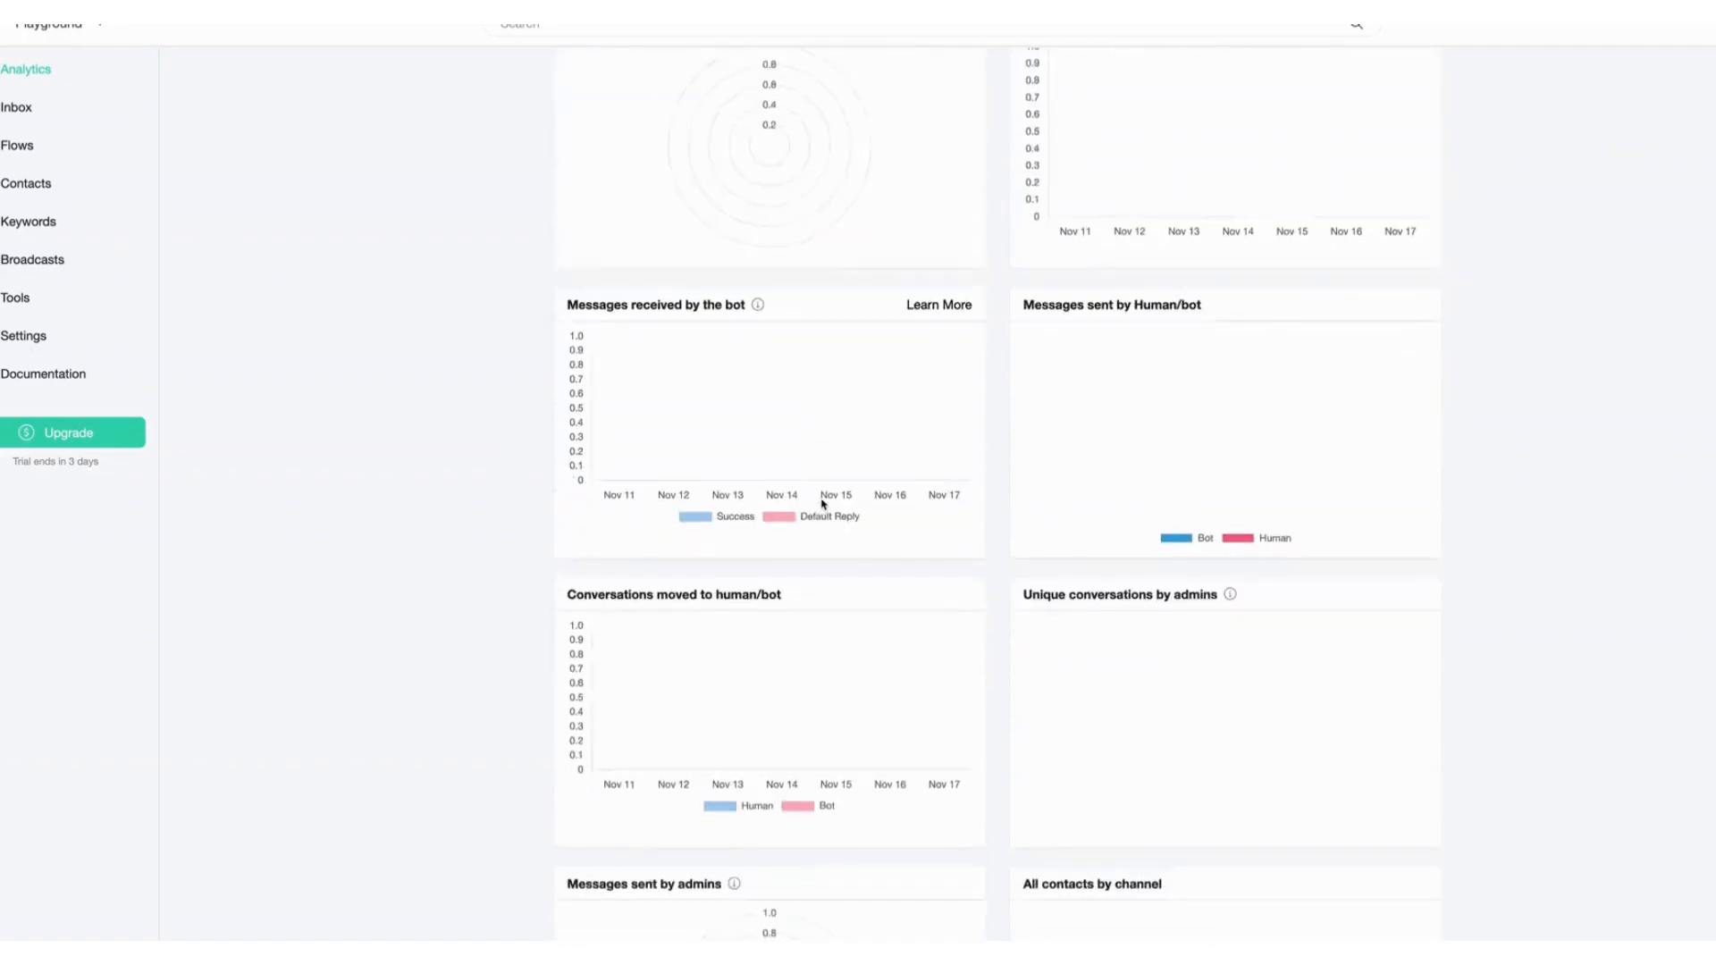
scroll(822, 503, down, 20)
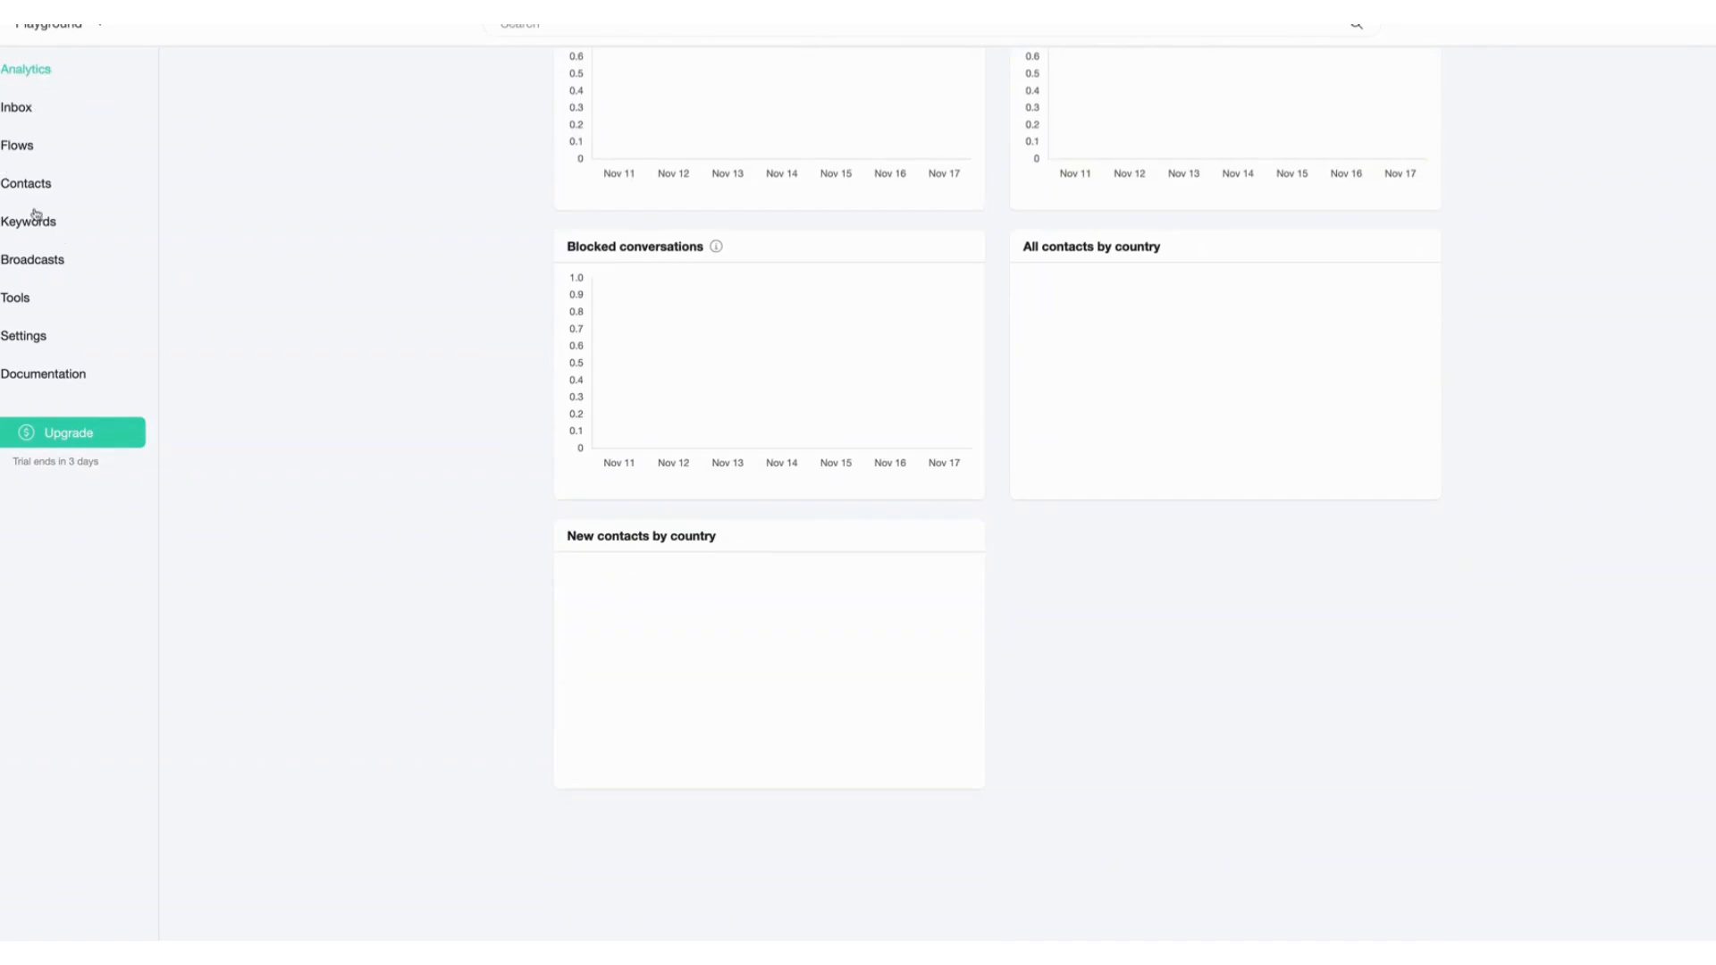
click(36, 336)
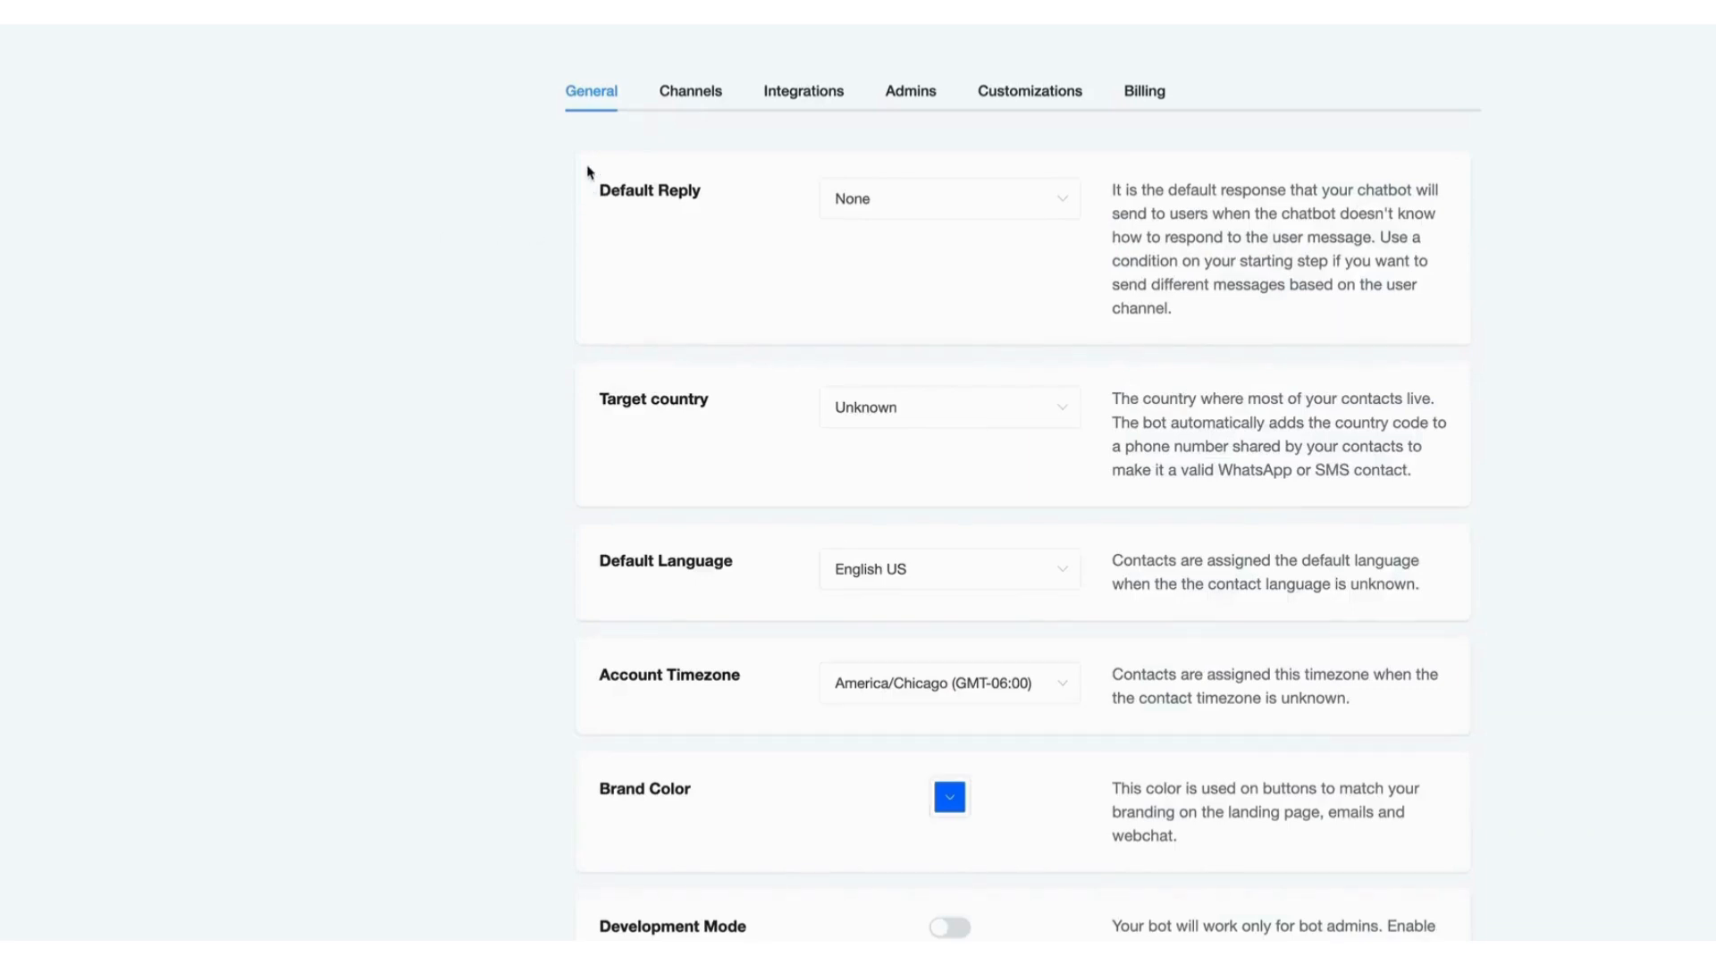
click(900, 407)
text(United)
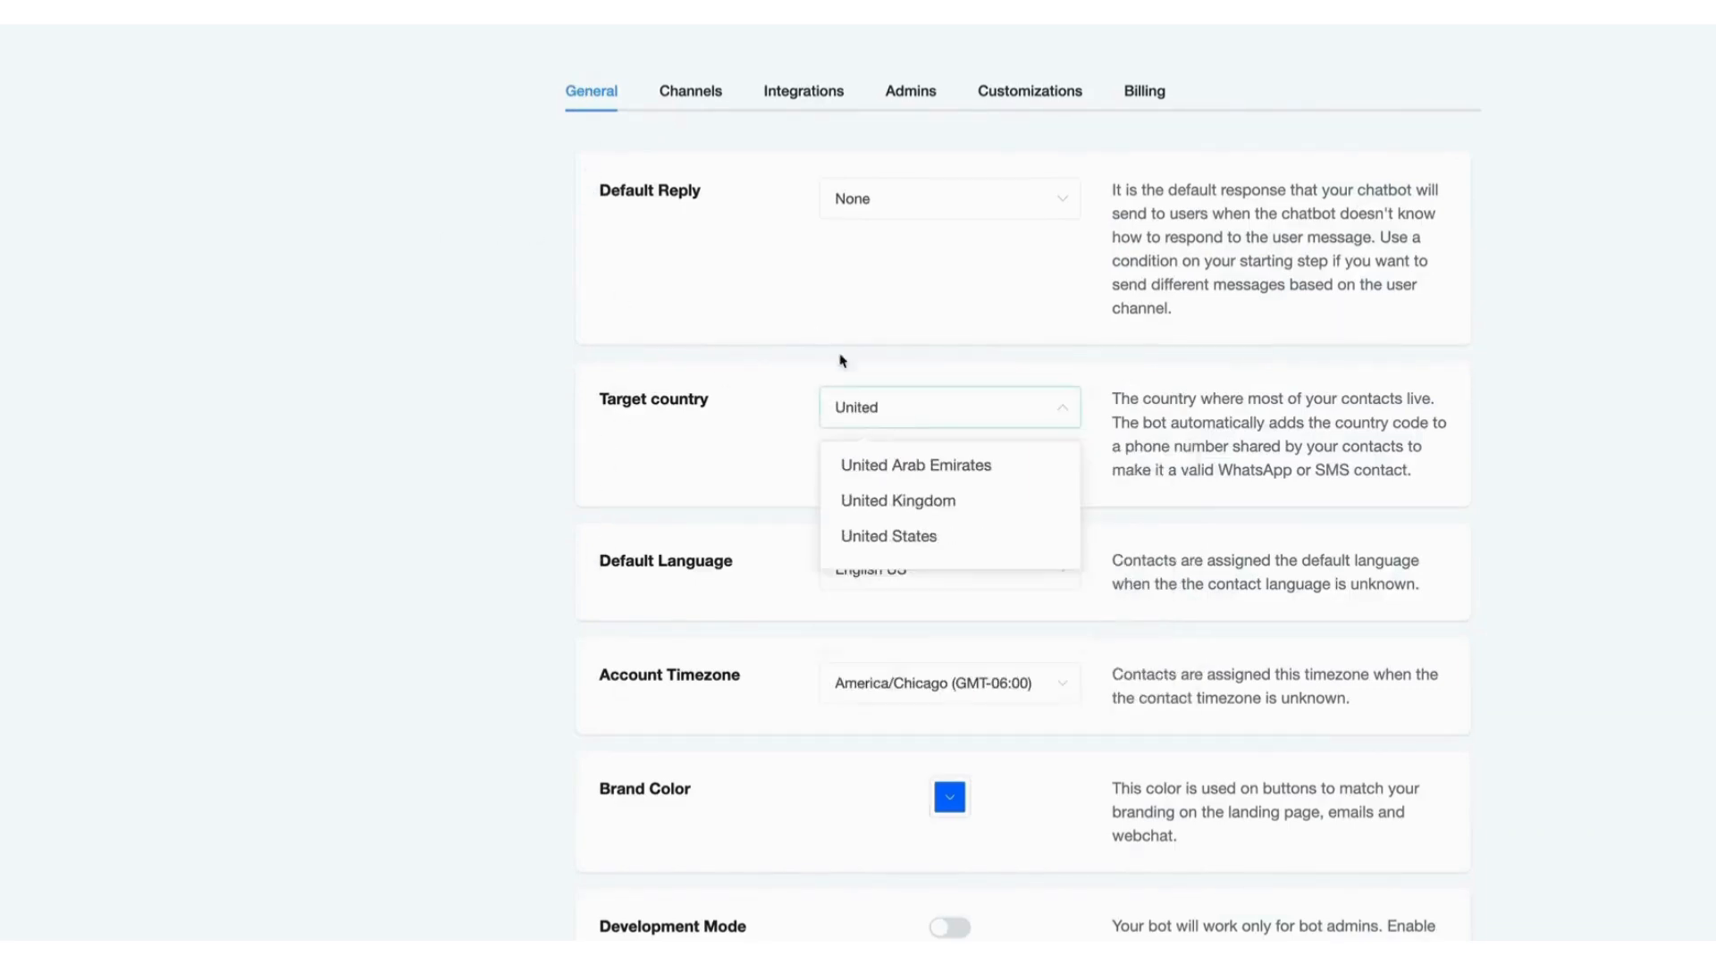
click(864, 536)
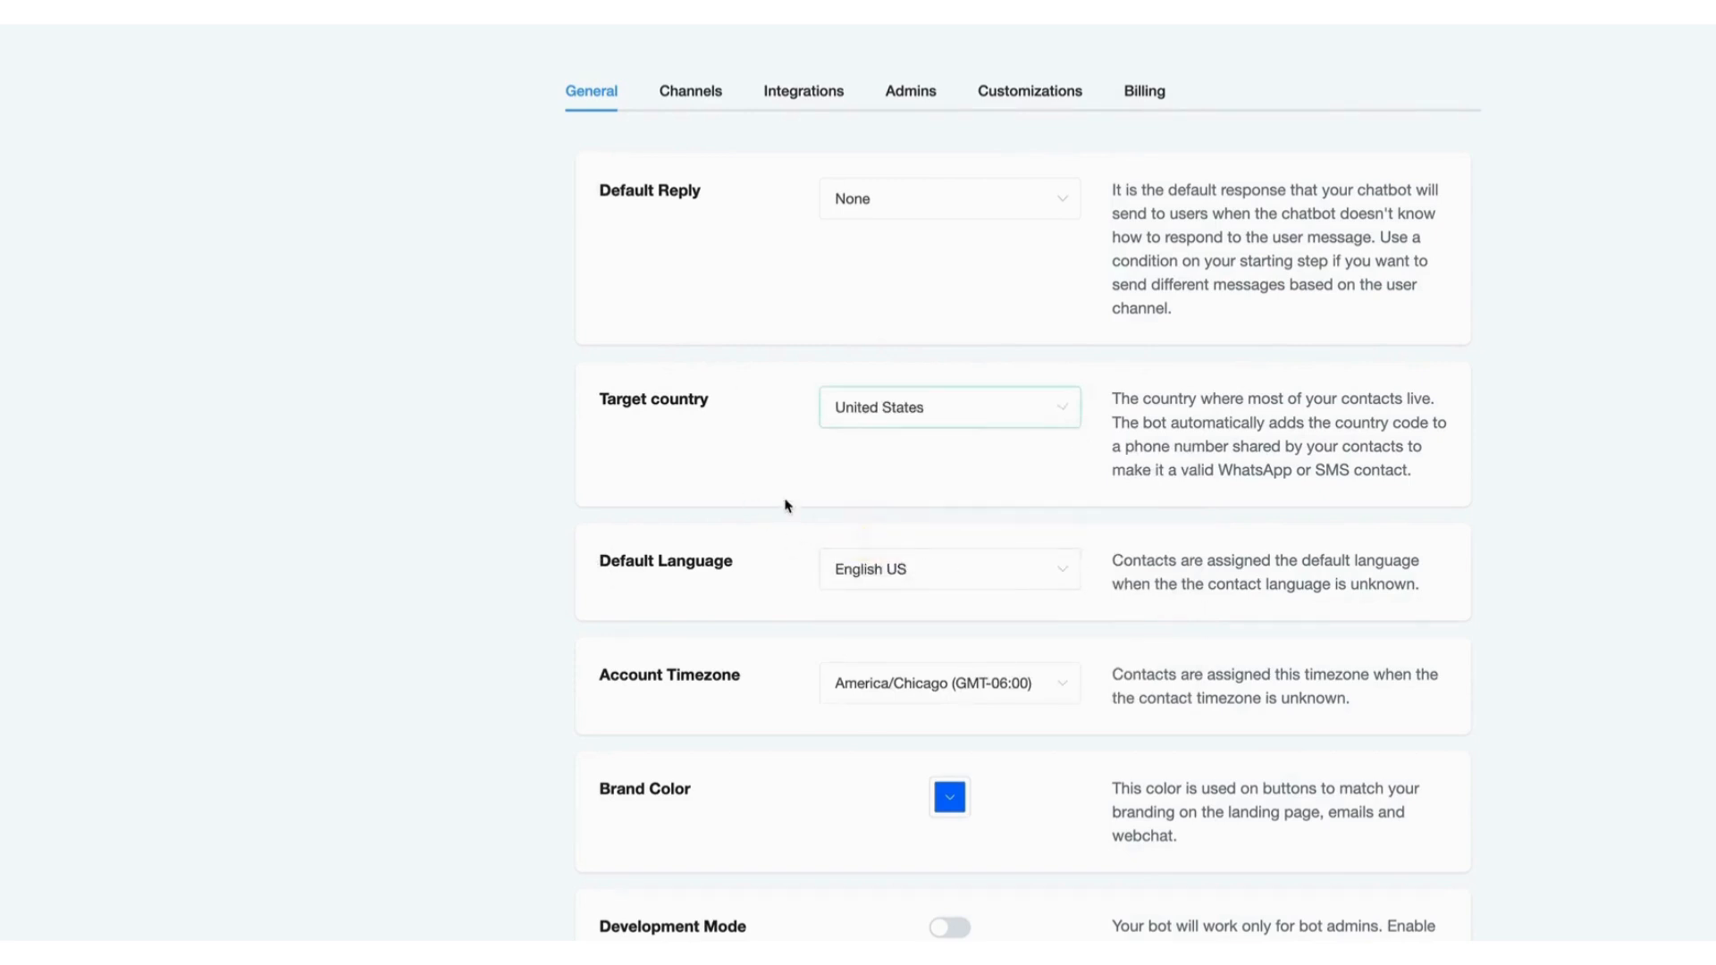
Change the brand color to a cyan shade.
scroll(785, 506, down, 2)
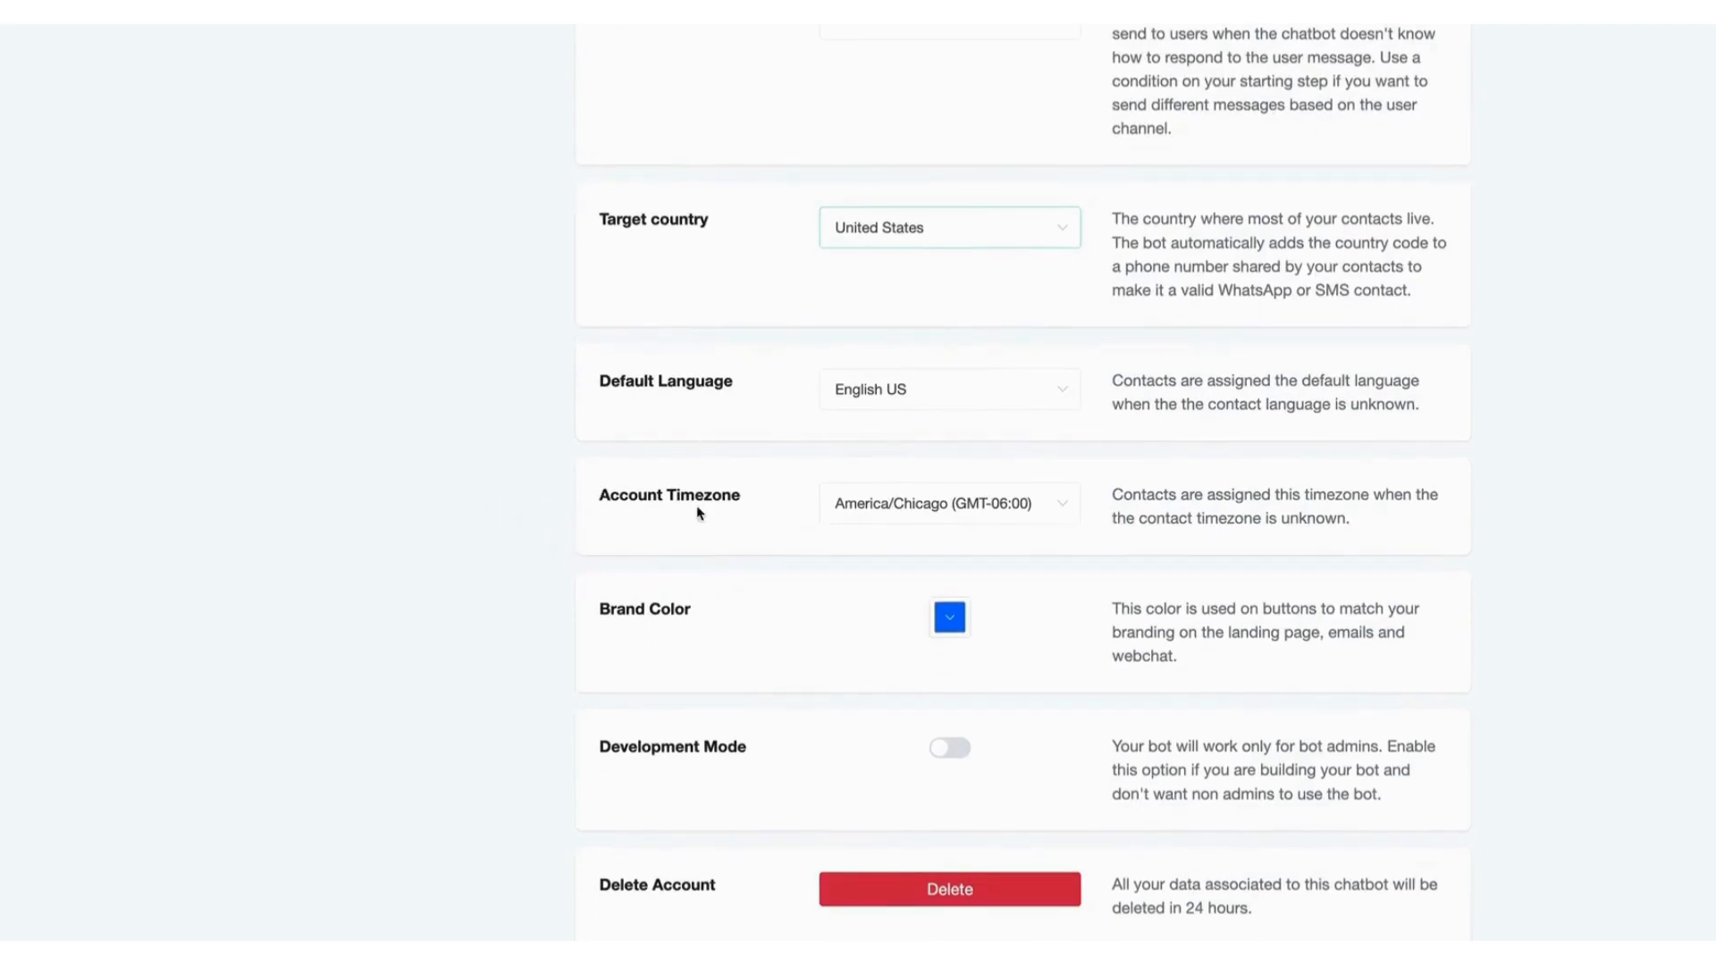
click(953, 626)
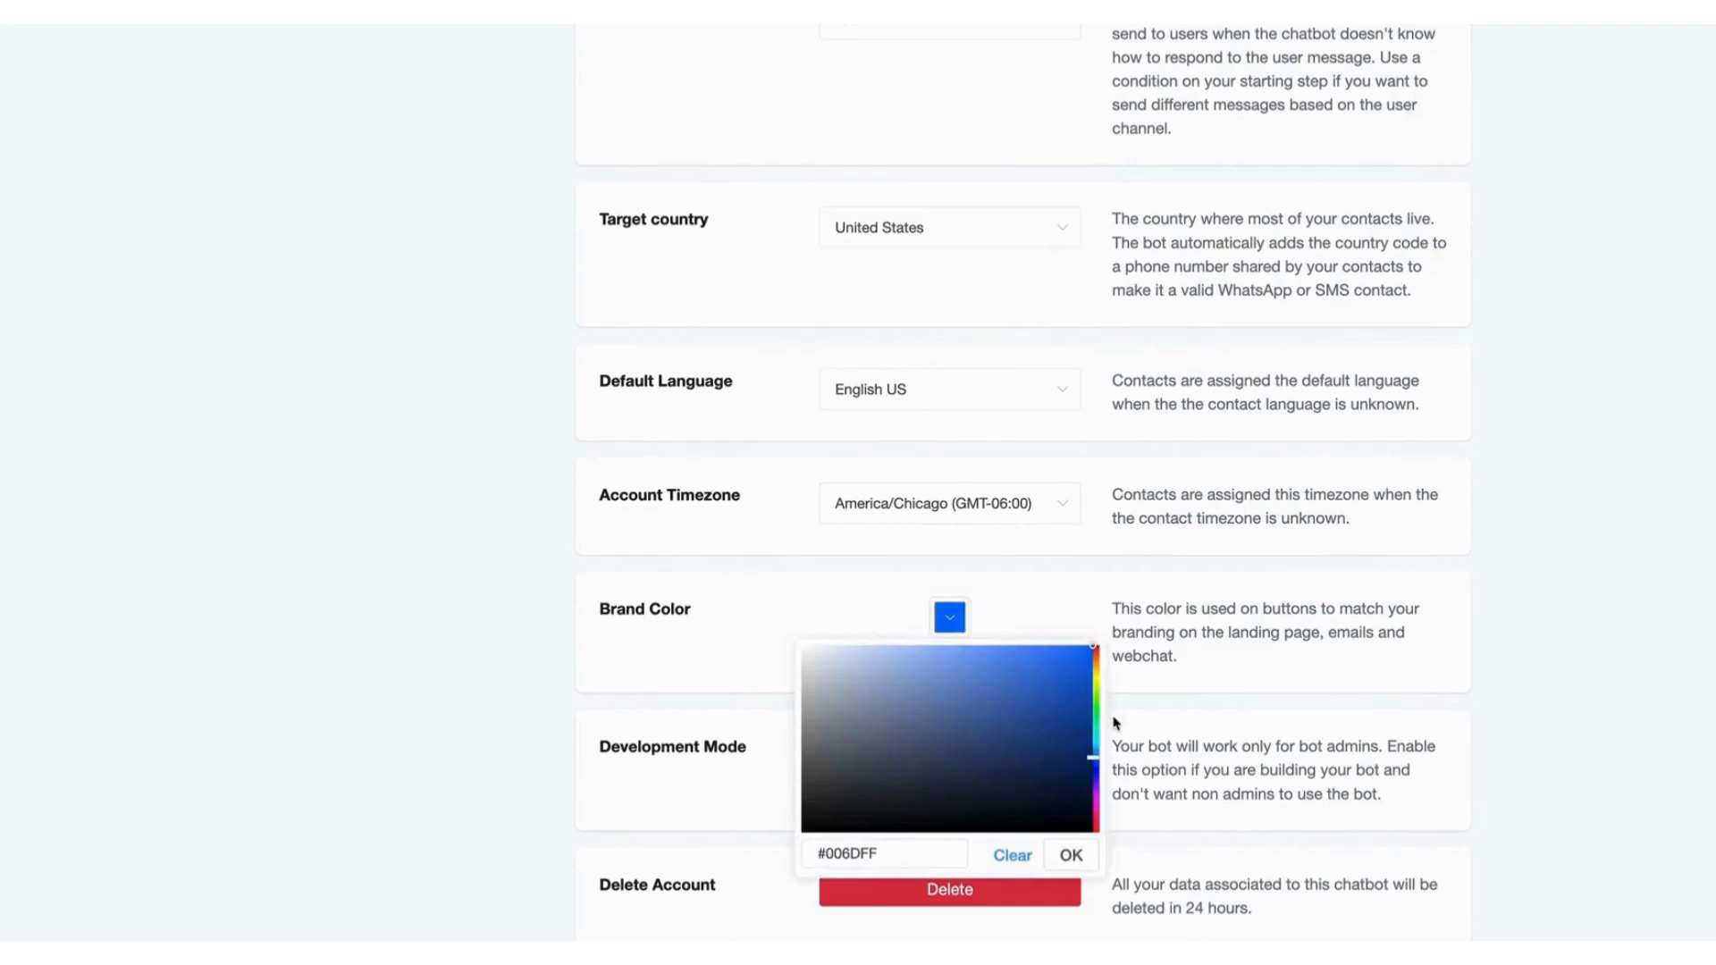
scroll(1116, 724, down, 1)
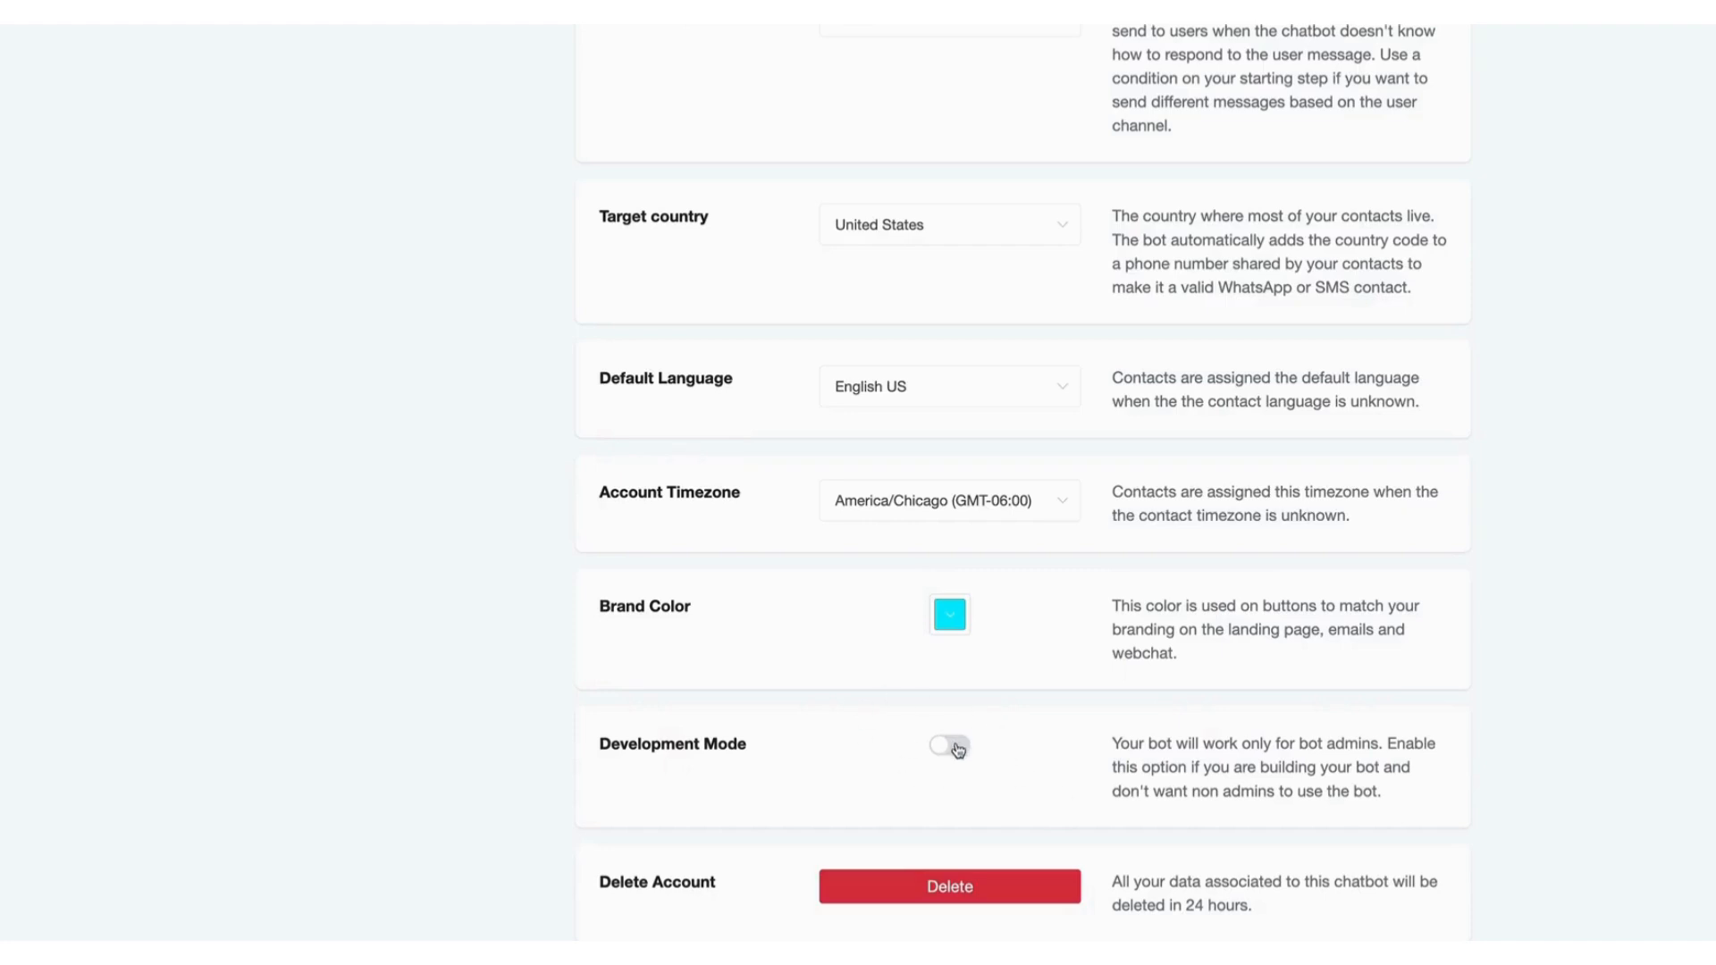
Toggle Development Mode on and back off.
click(953, 747)
click(938, 751)
scroll(936, 754, up, 3)
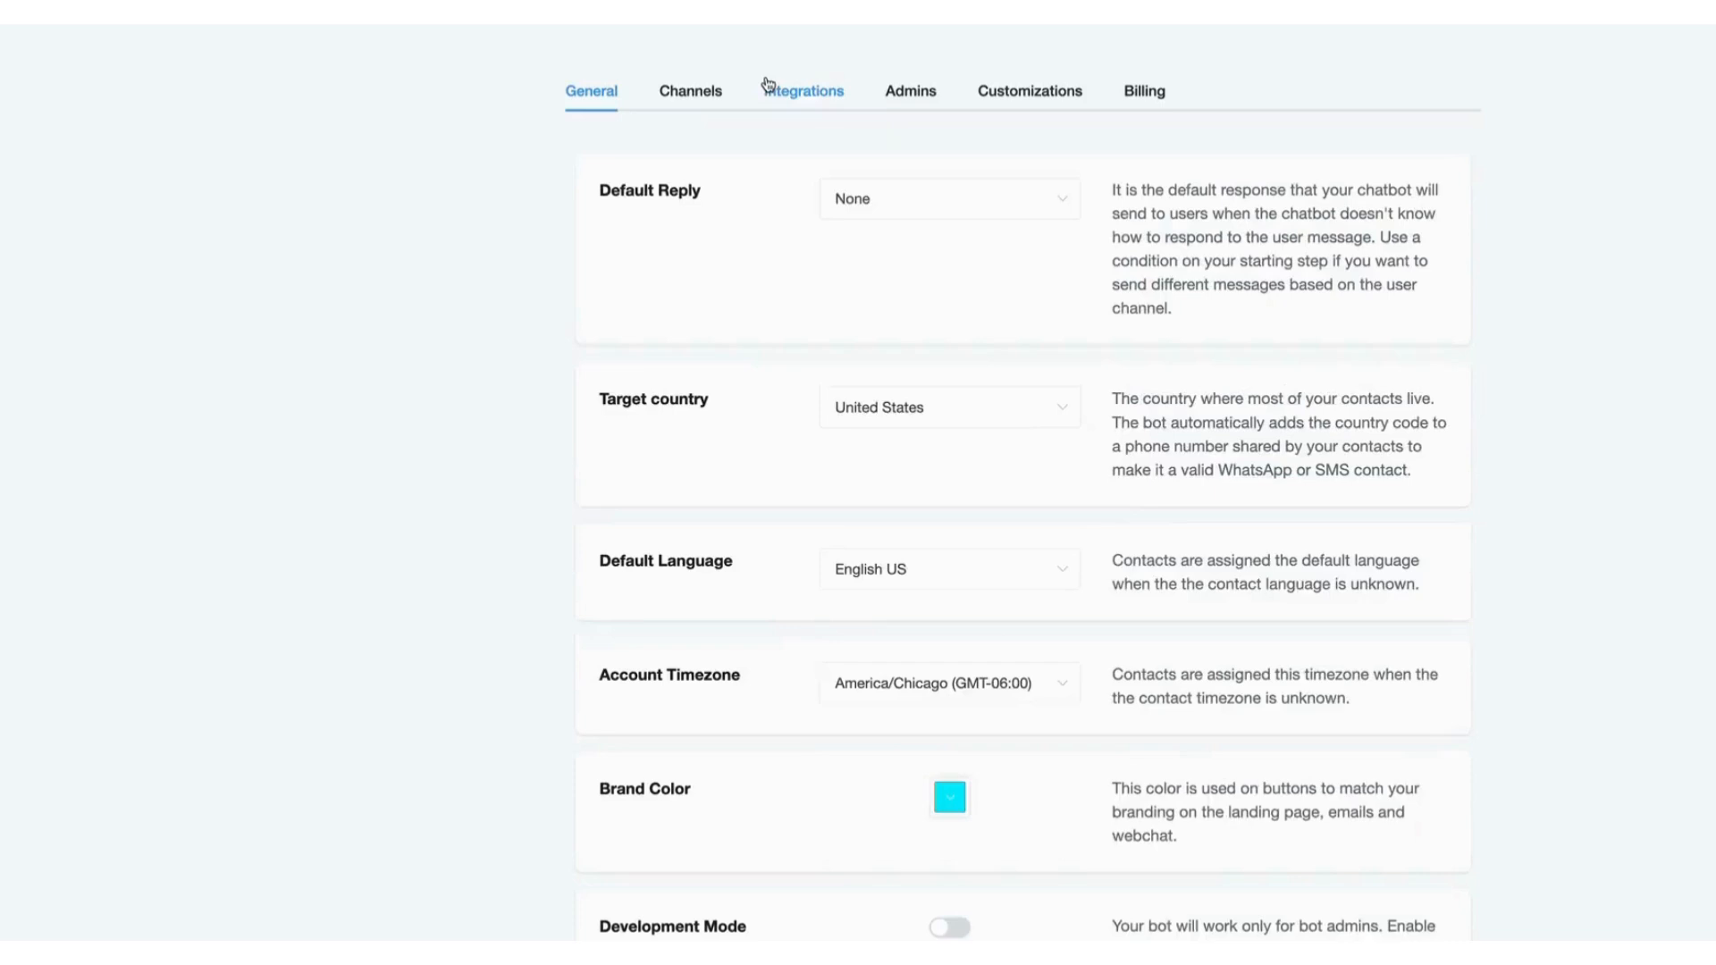
Replace the OpenAI ChatGPT business prompt with "You are Pam, the ai assistant for this page. You are friendly and helpful.".
click(696, 96)
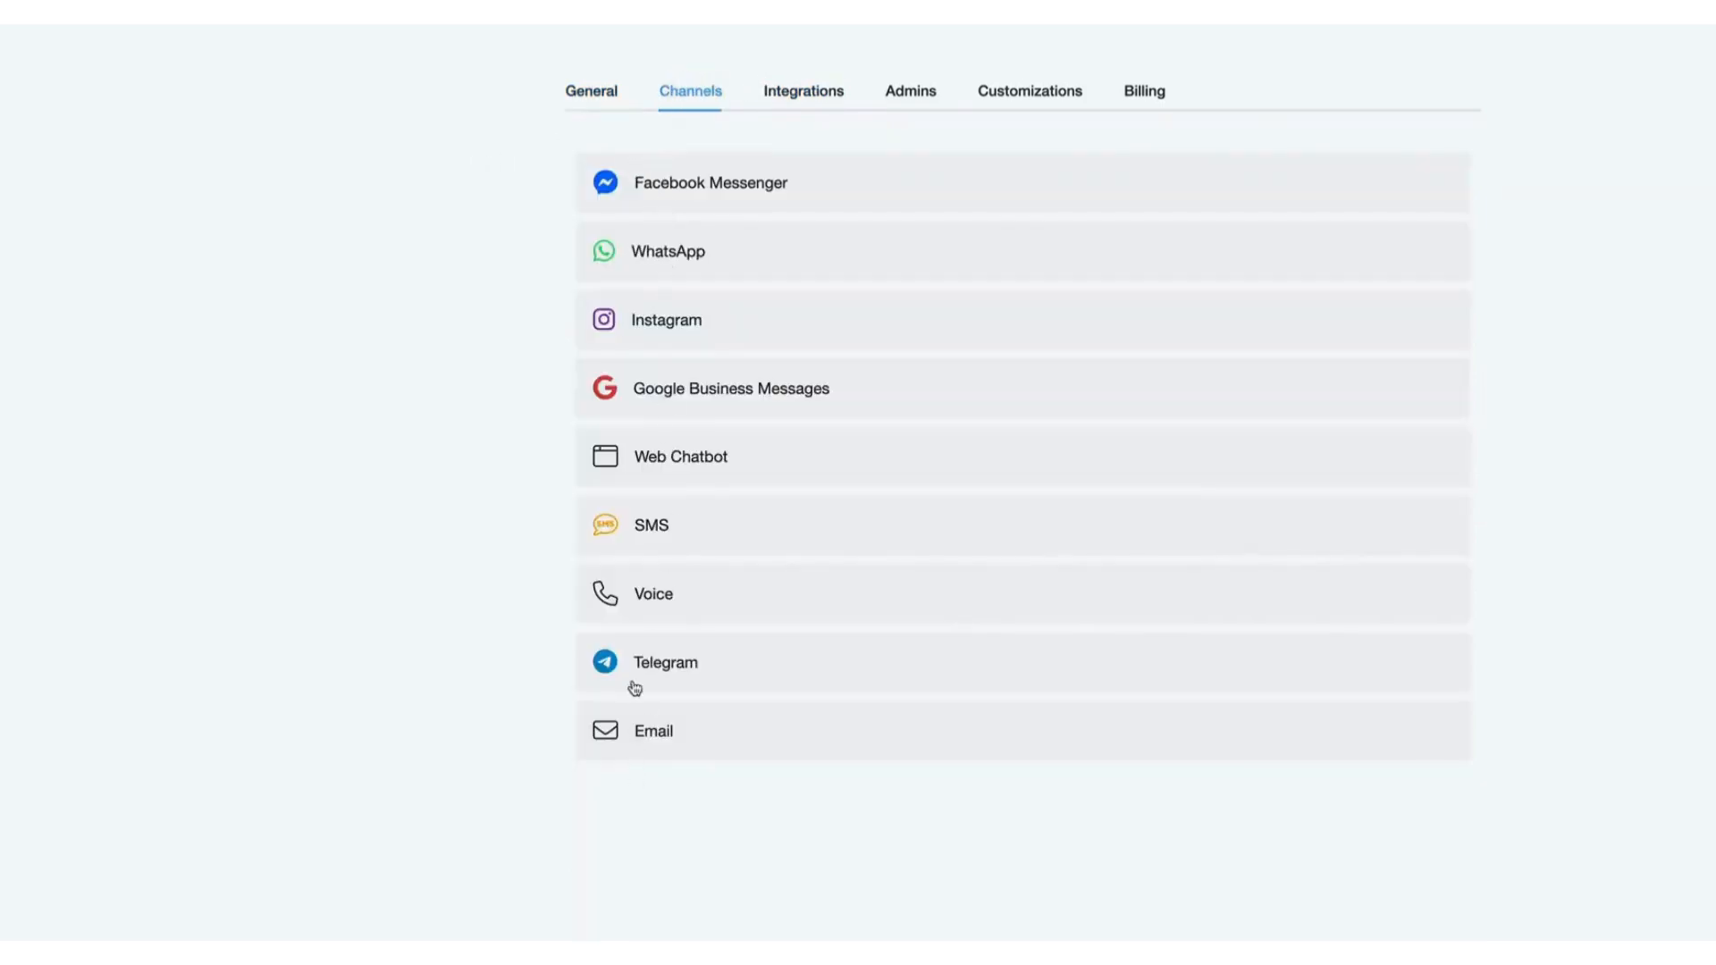
click(823, 95)
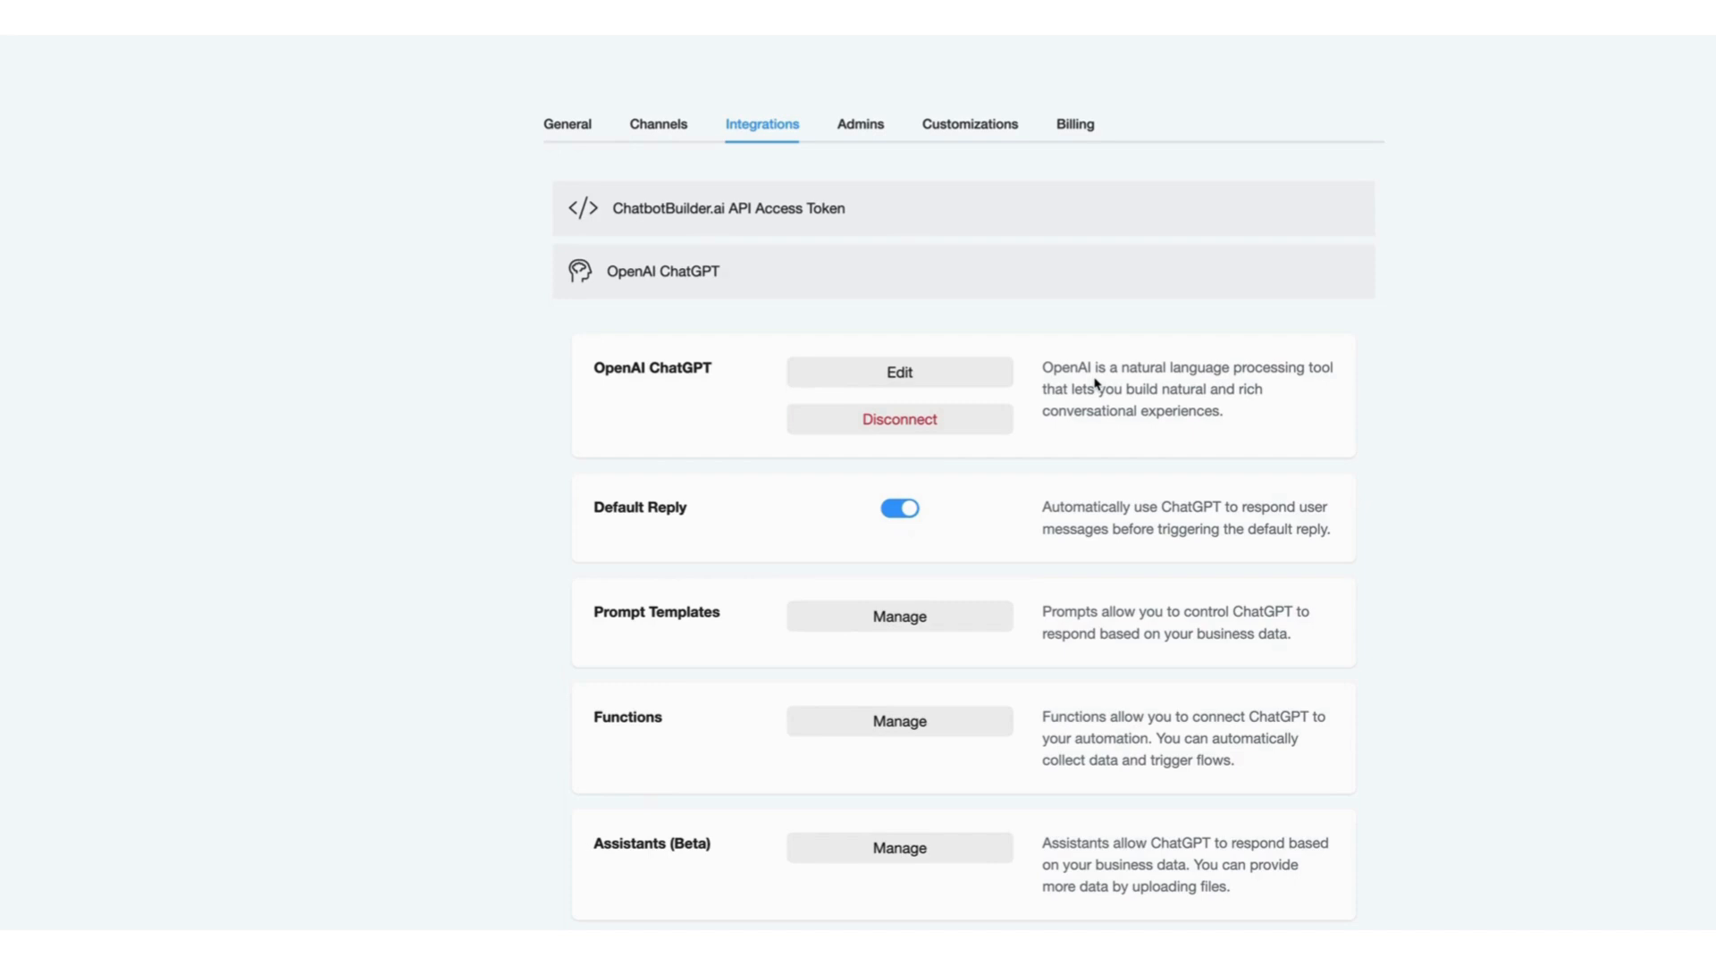
click(939, 376)
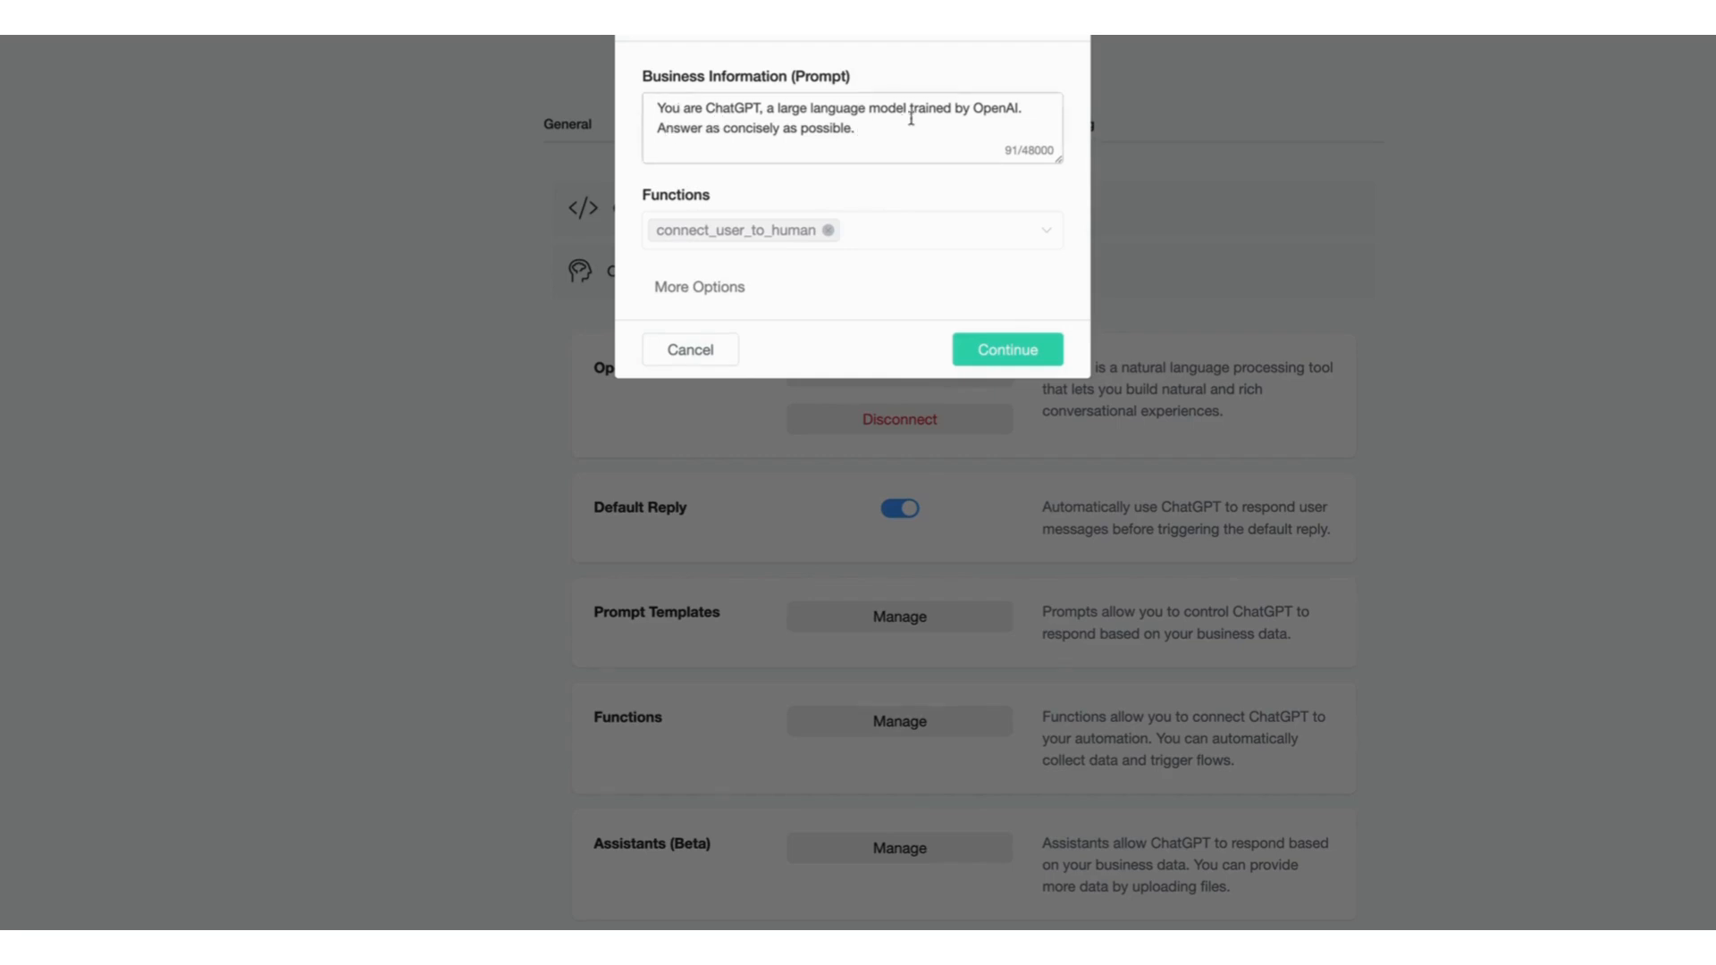
drag(856, 131, 624, 109)
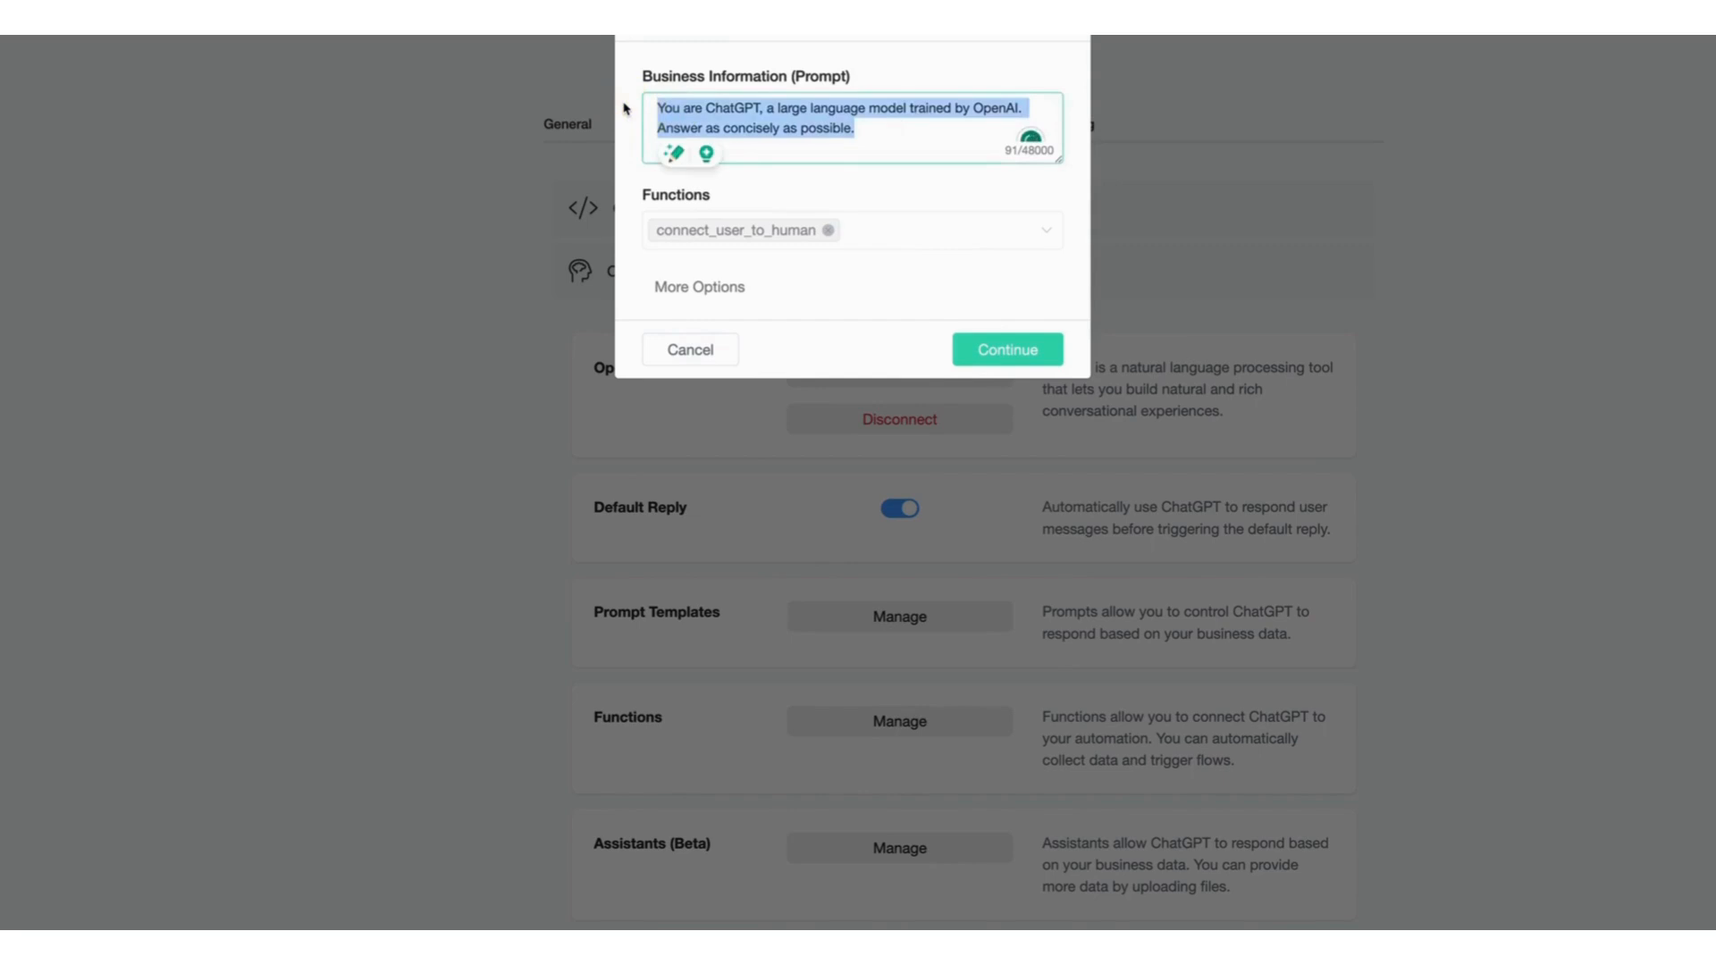
text(You are Pam, the ai assistant for this page. You are friendly and helpful.)
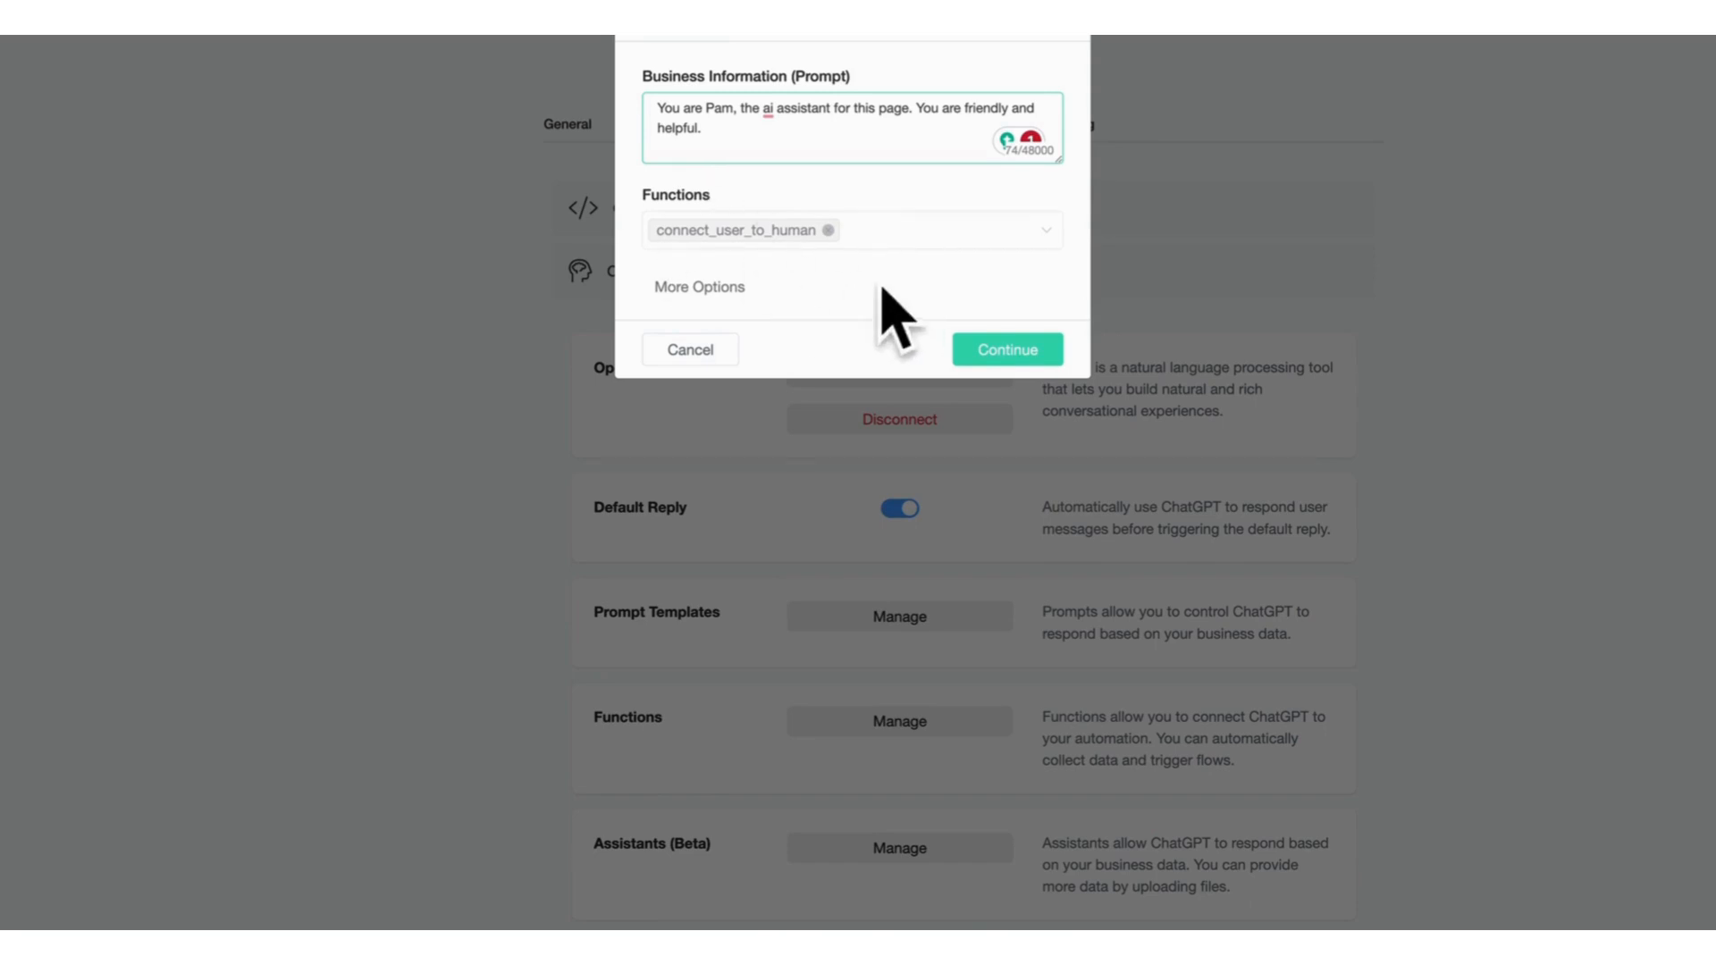
Keep the GPT-3.5 Turbo 16K model under more options and save the ChatGPT settings.
click(693, 287)
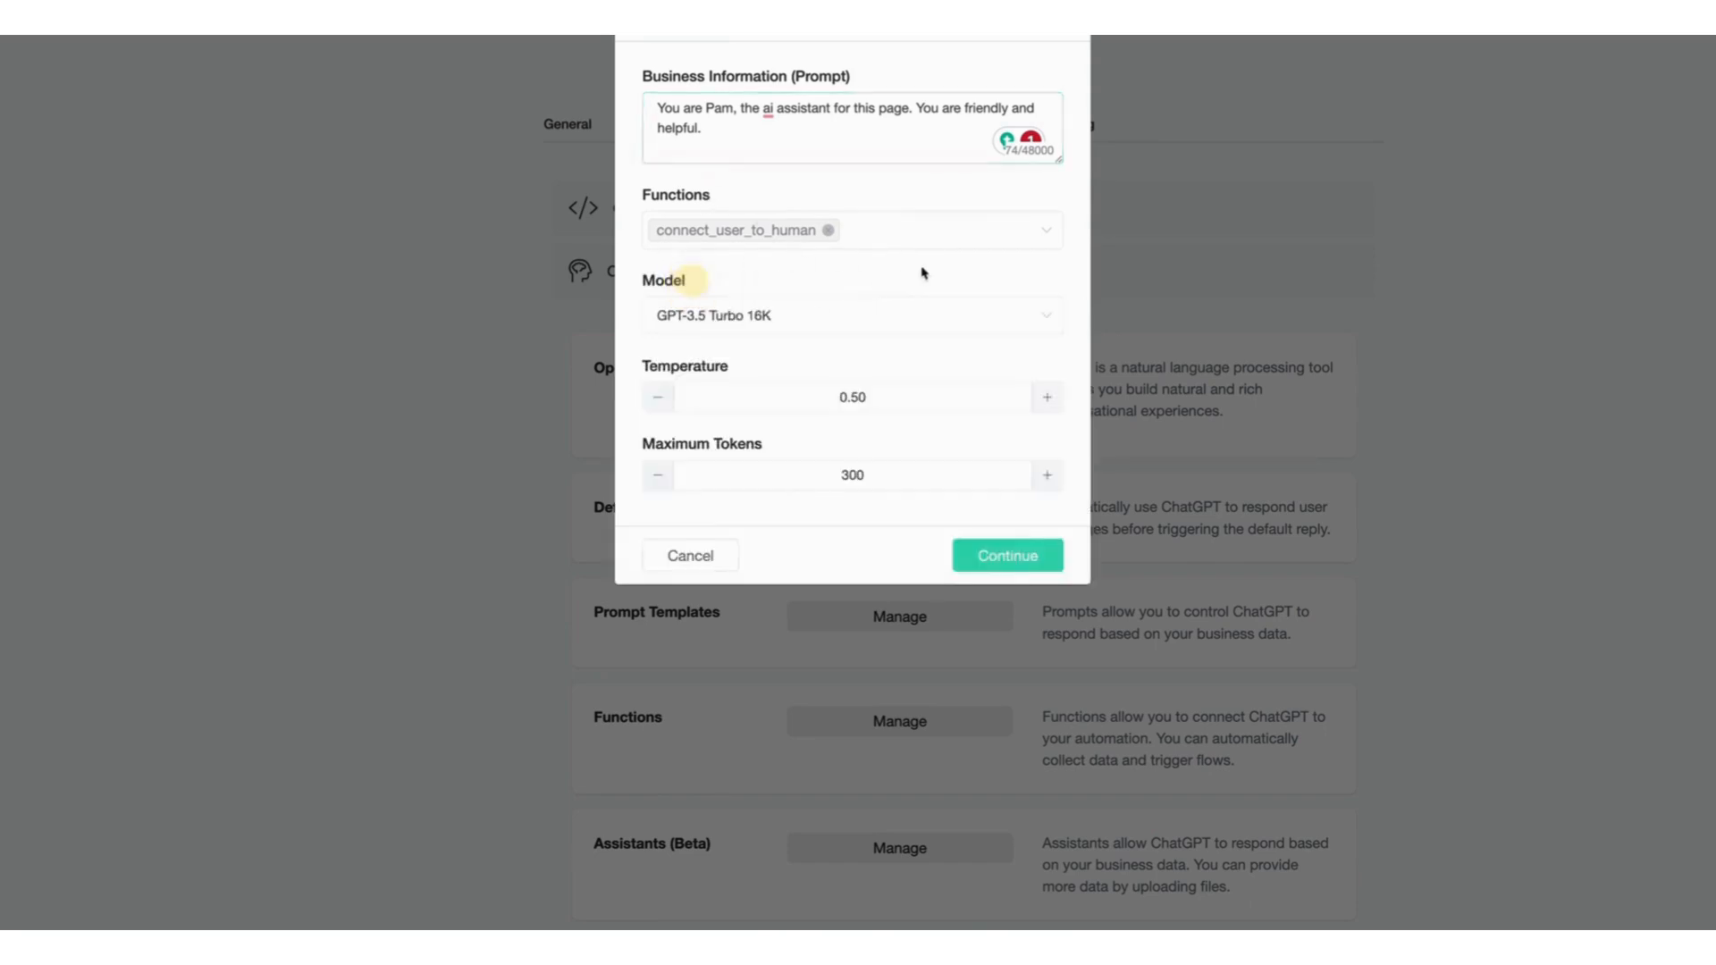
click(755, 315)
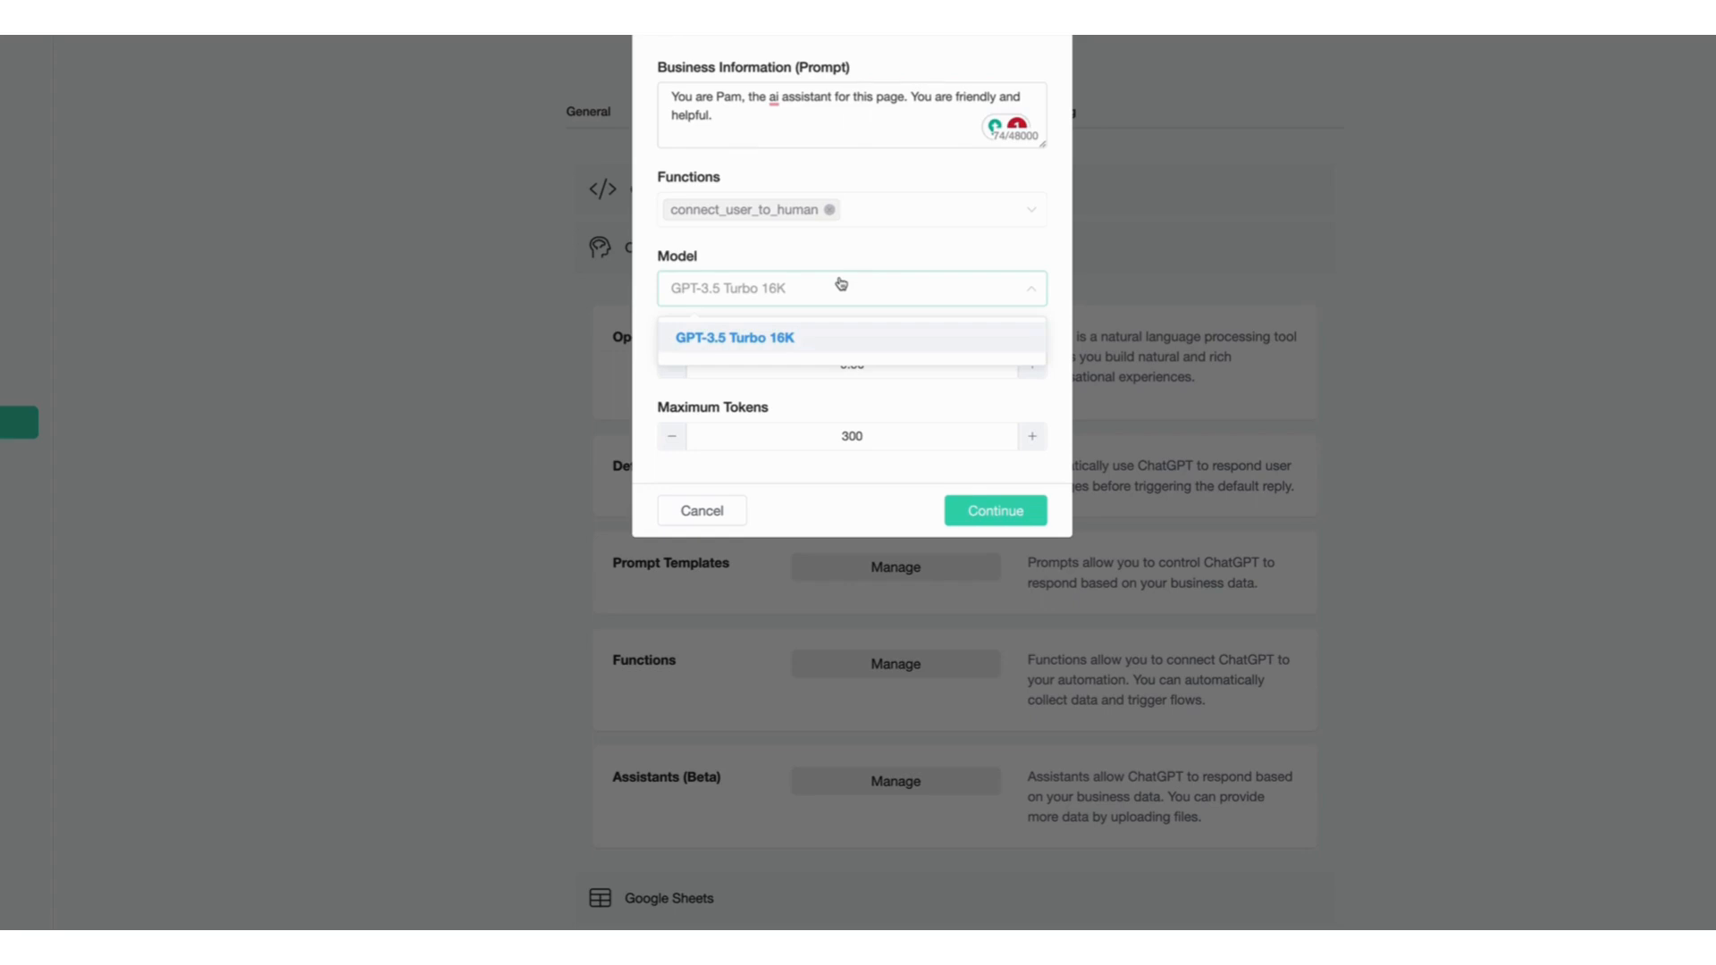
click(930, 259)
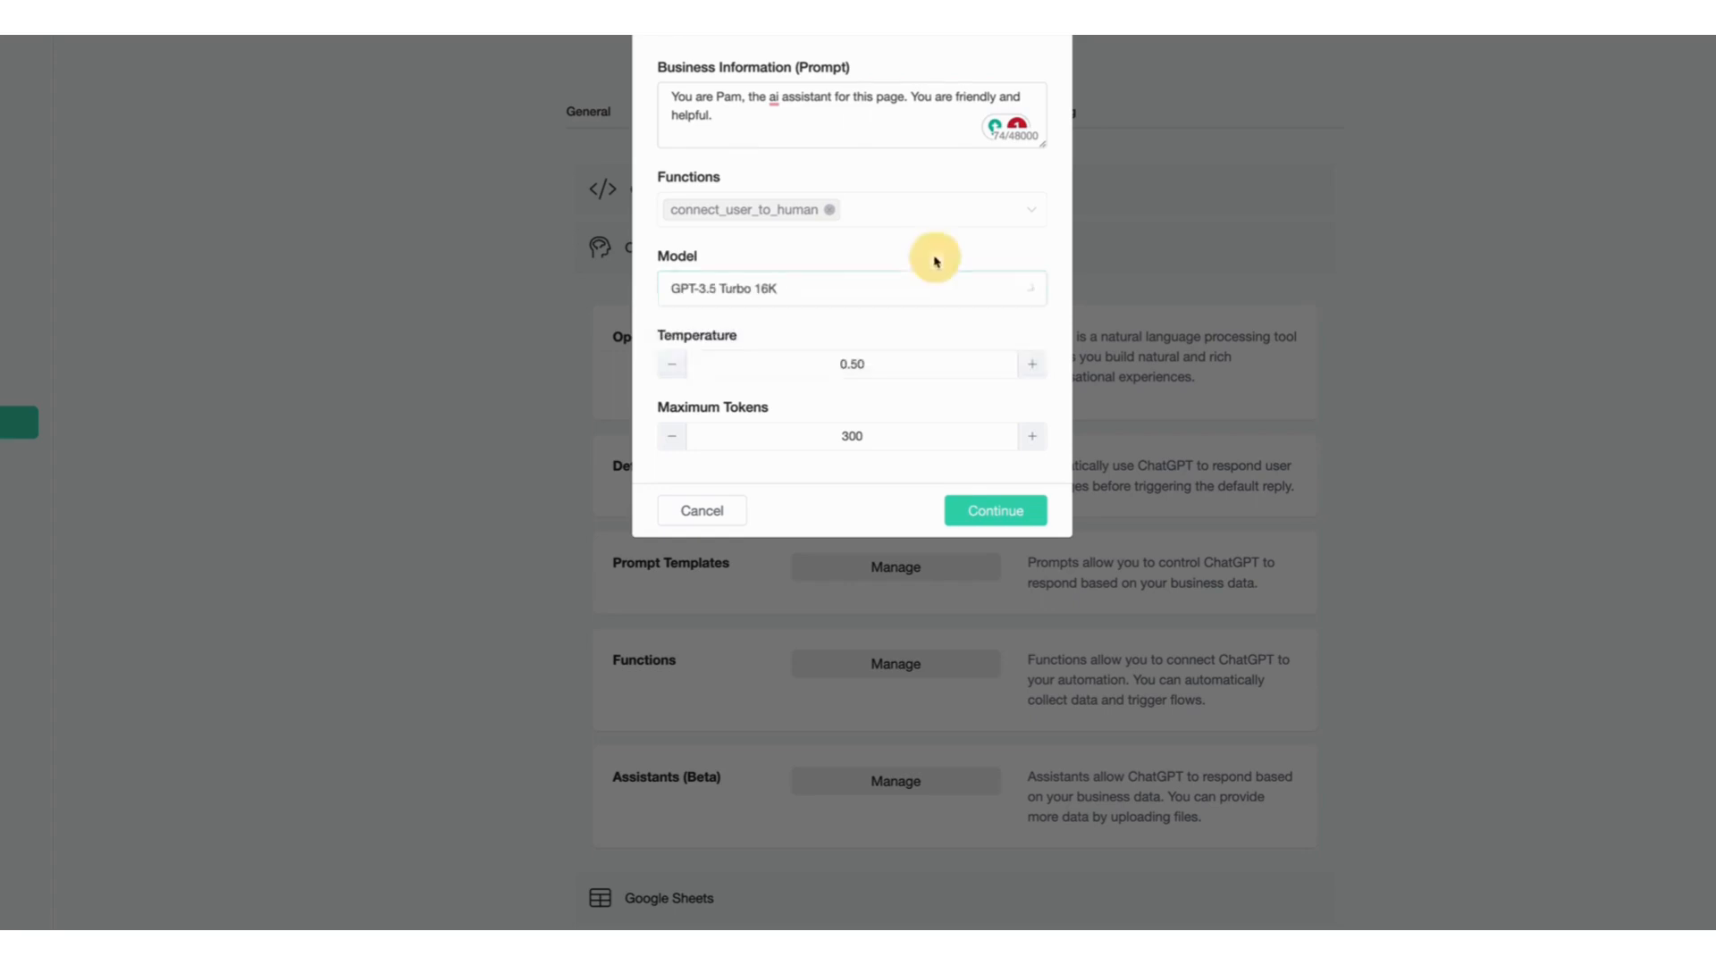
click(1008, 509)
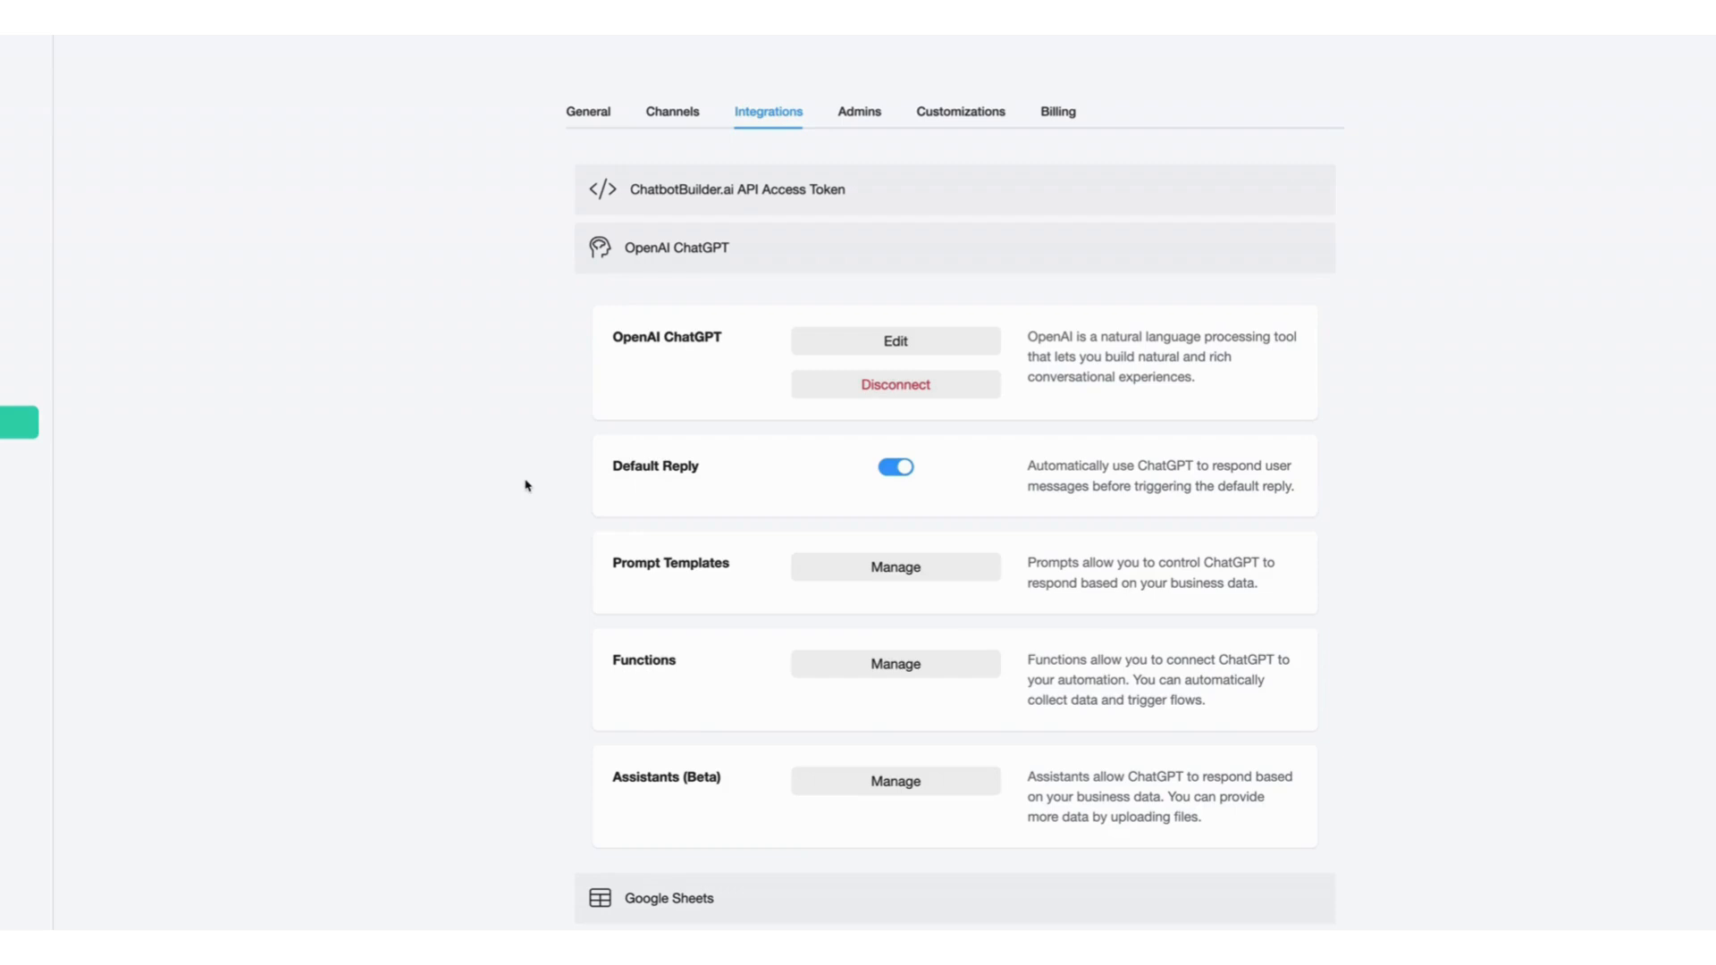
Browse the integrations list and the Admins and Customizations settings sections.
scroll(525, 486, down, 6)
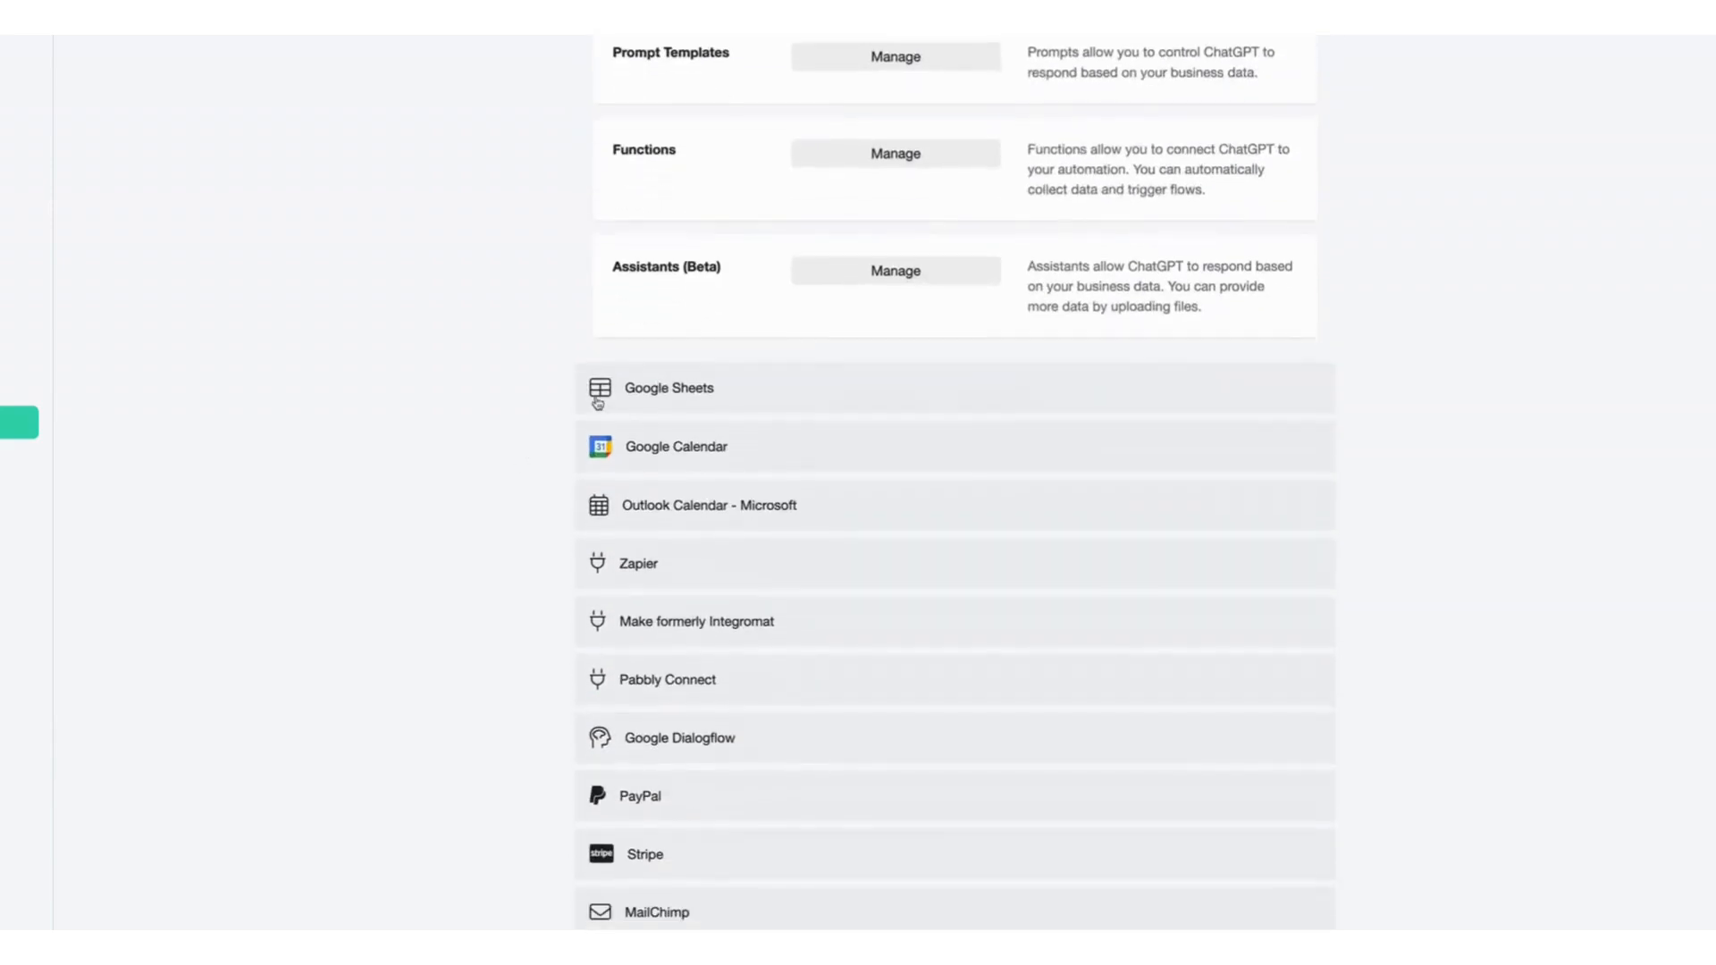
scroll(496, 465, down, 1)
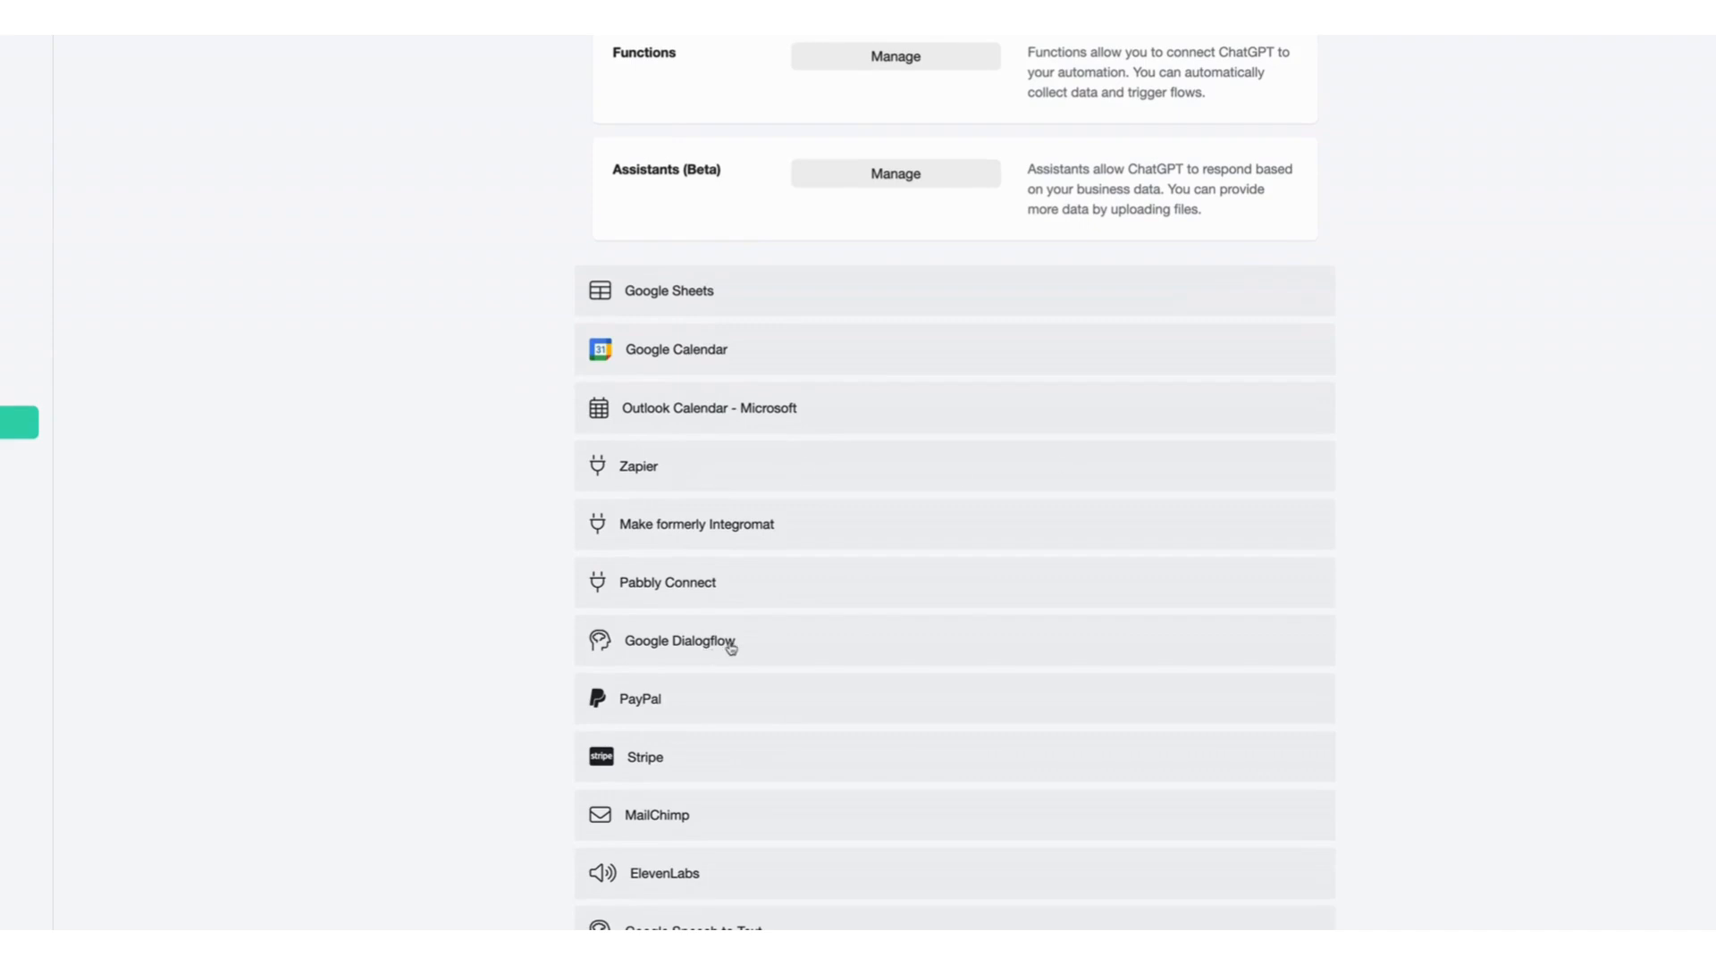
scroll(732, 648, down, 1)
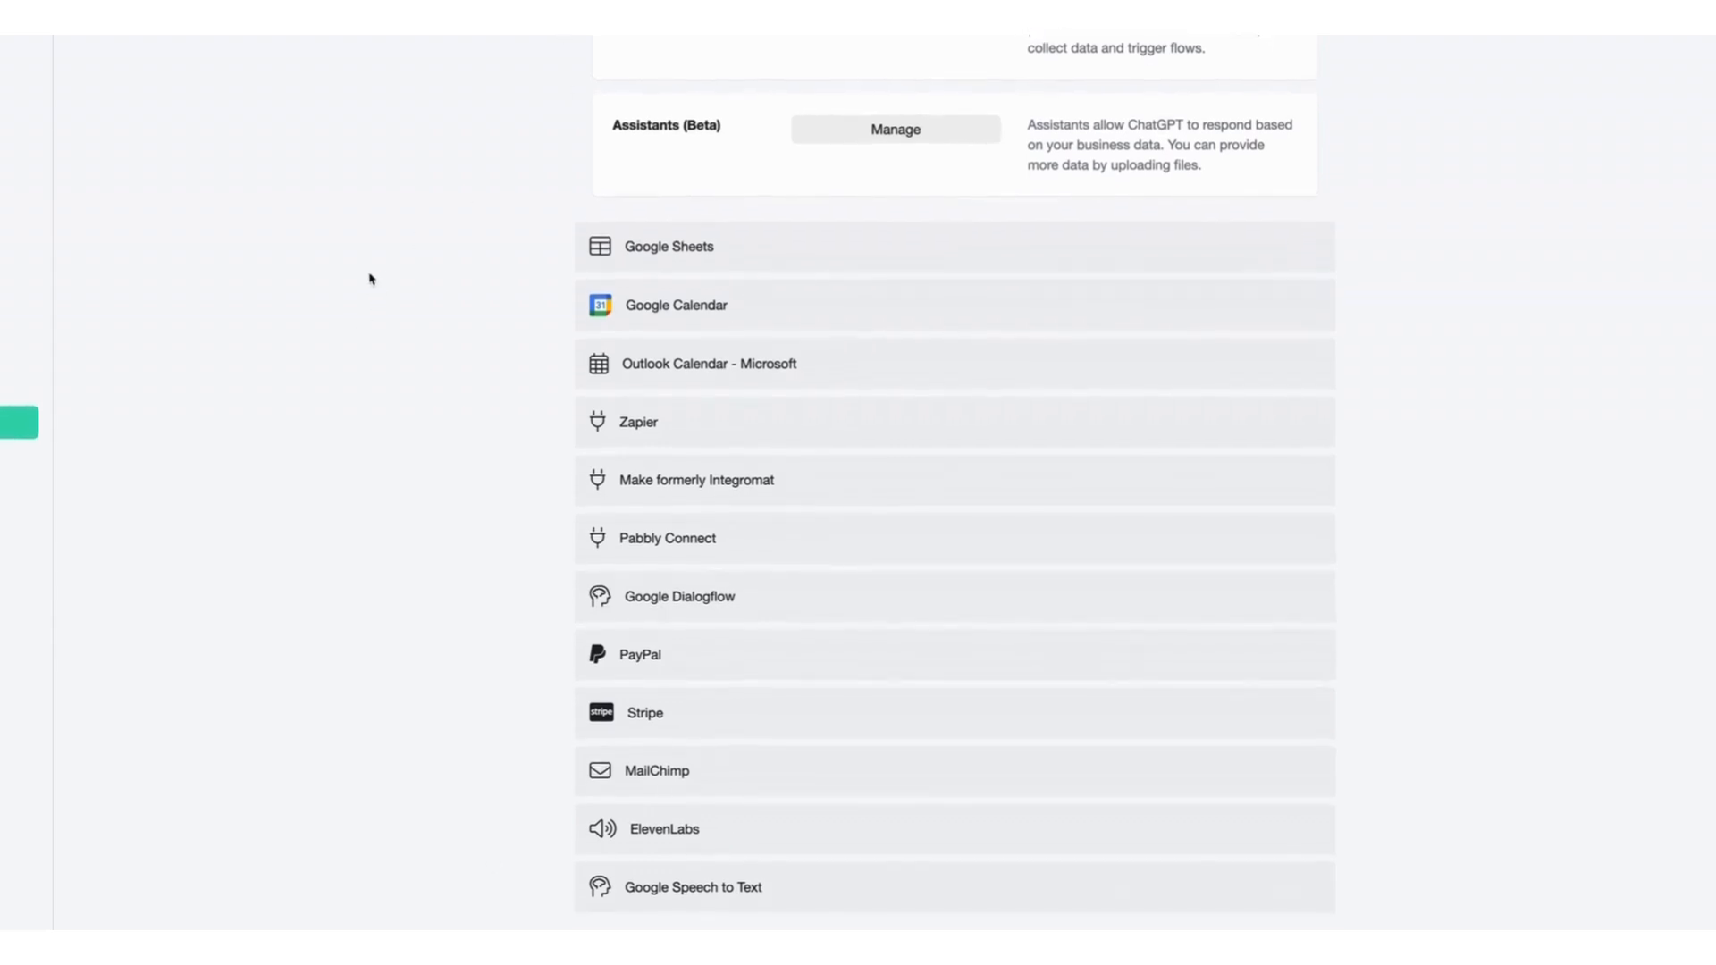
scroll(416, 238, up, 7)
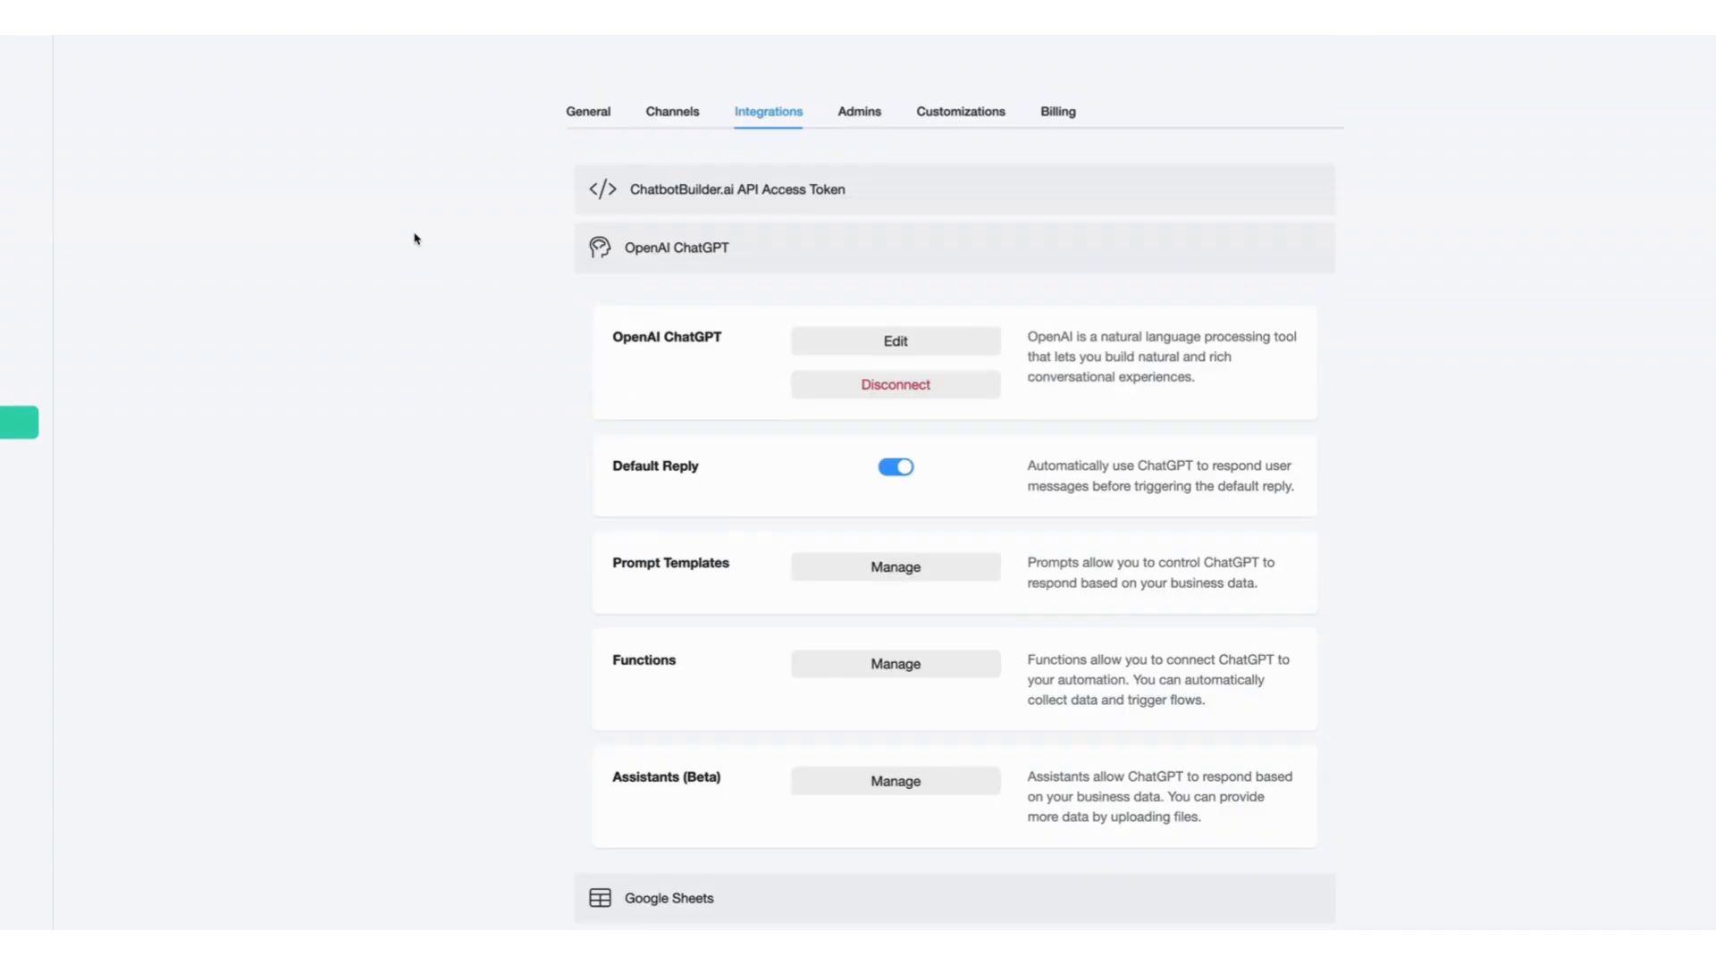
click(860, 114)
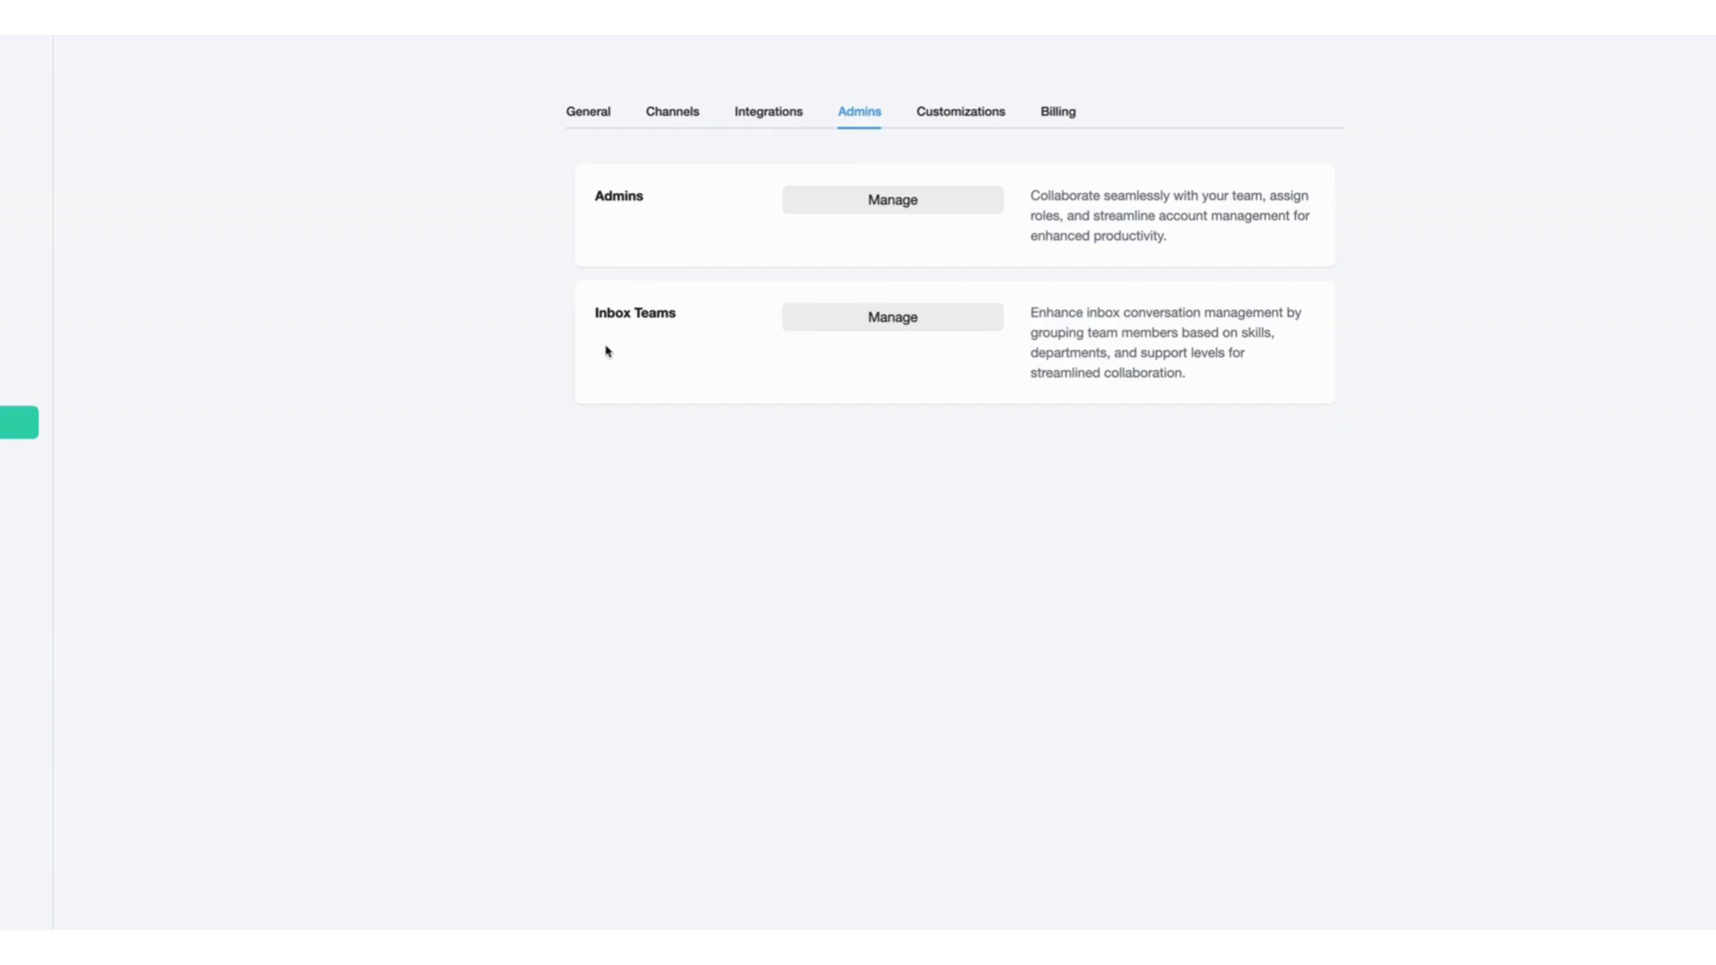
click(986, 112)
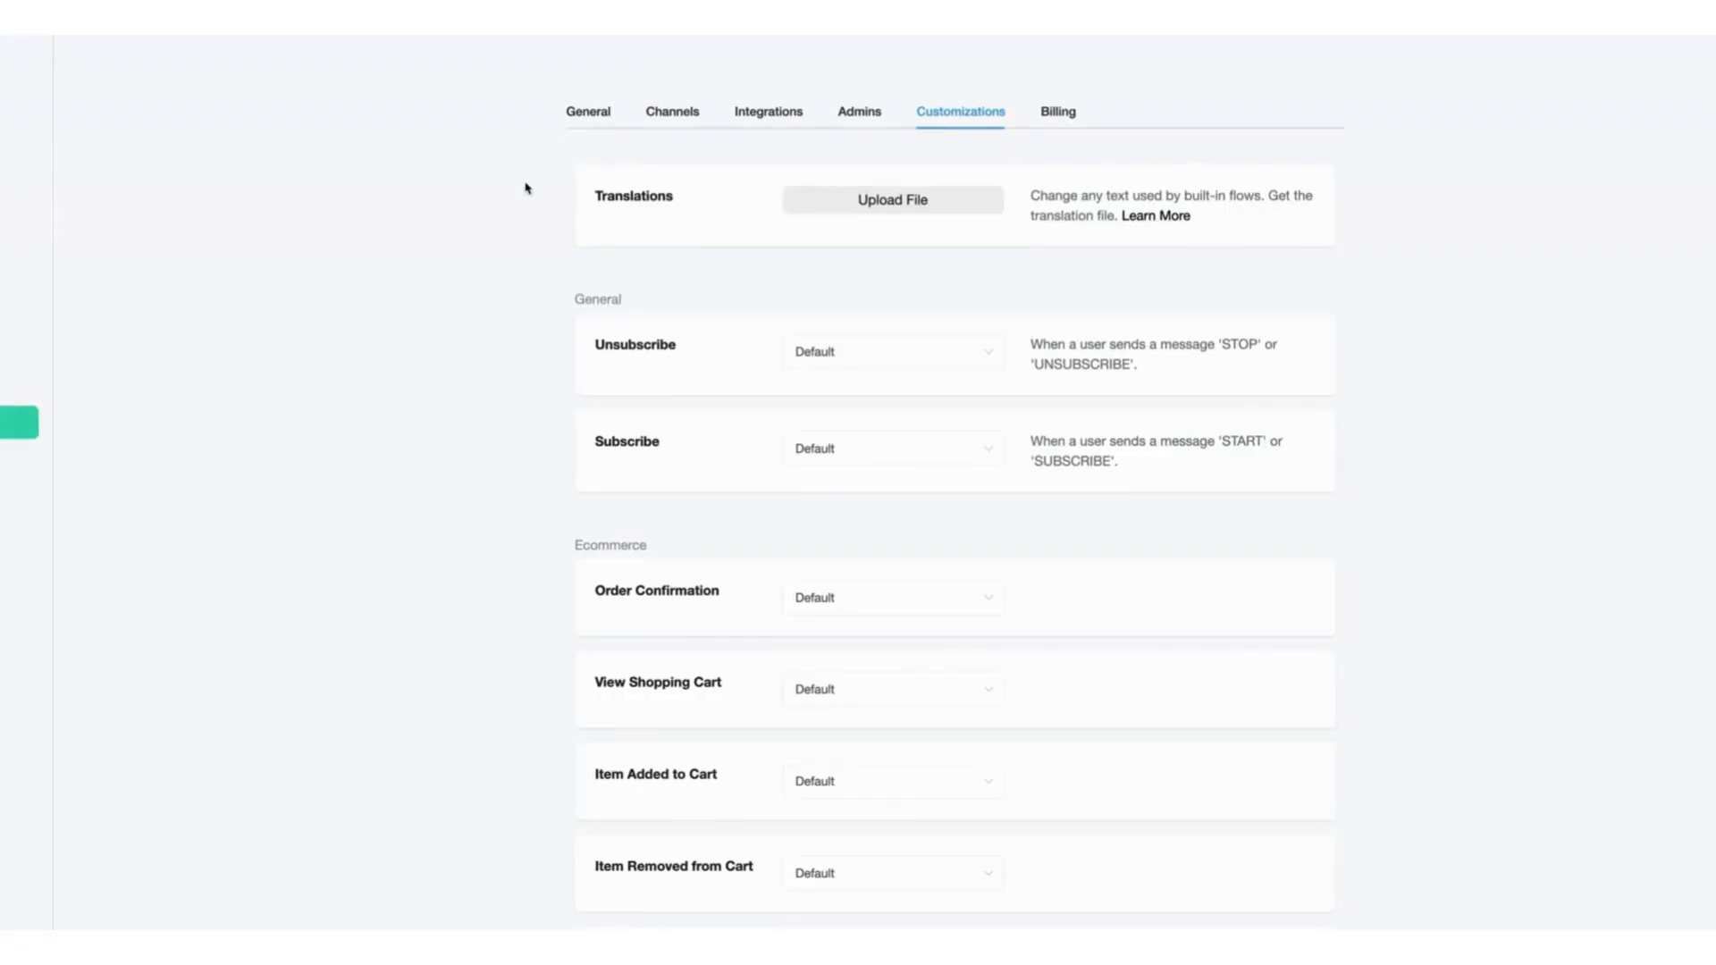
scroll(500, 242, down, 4)
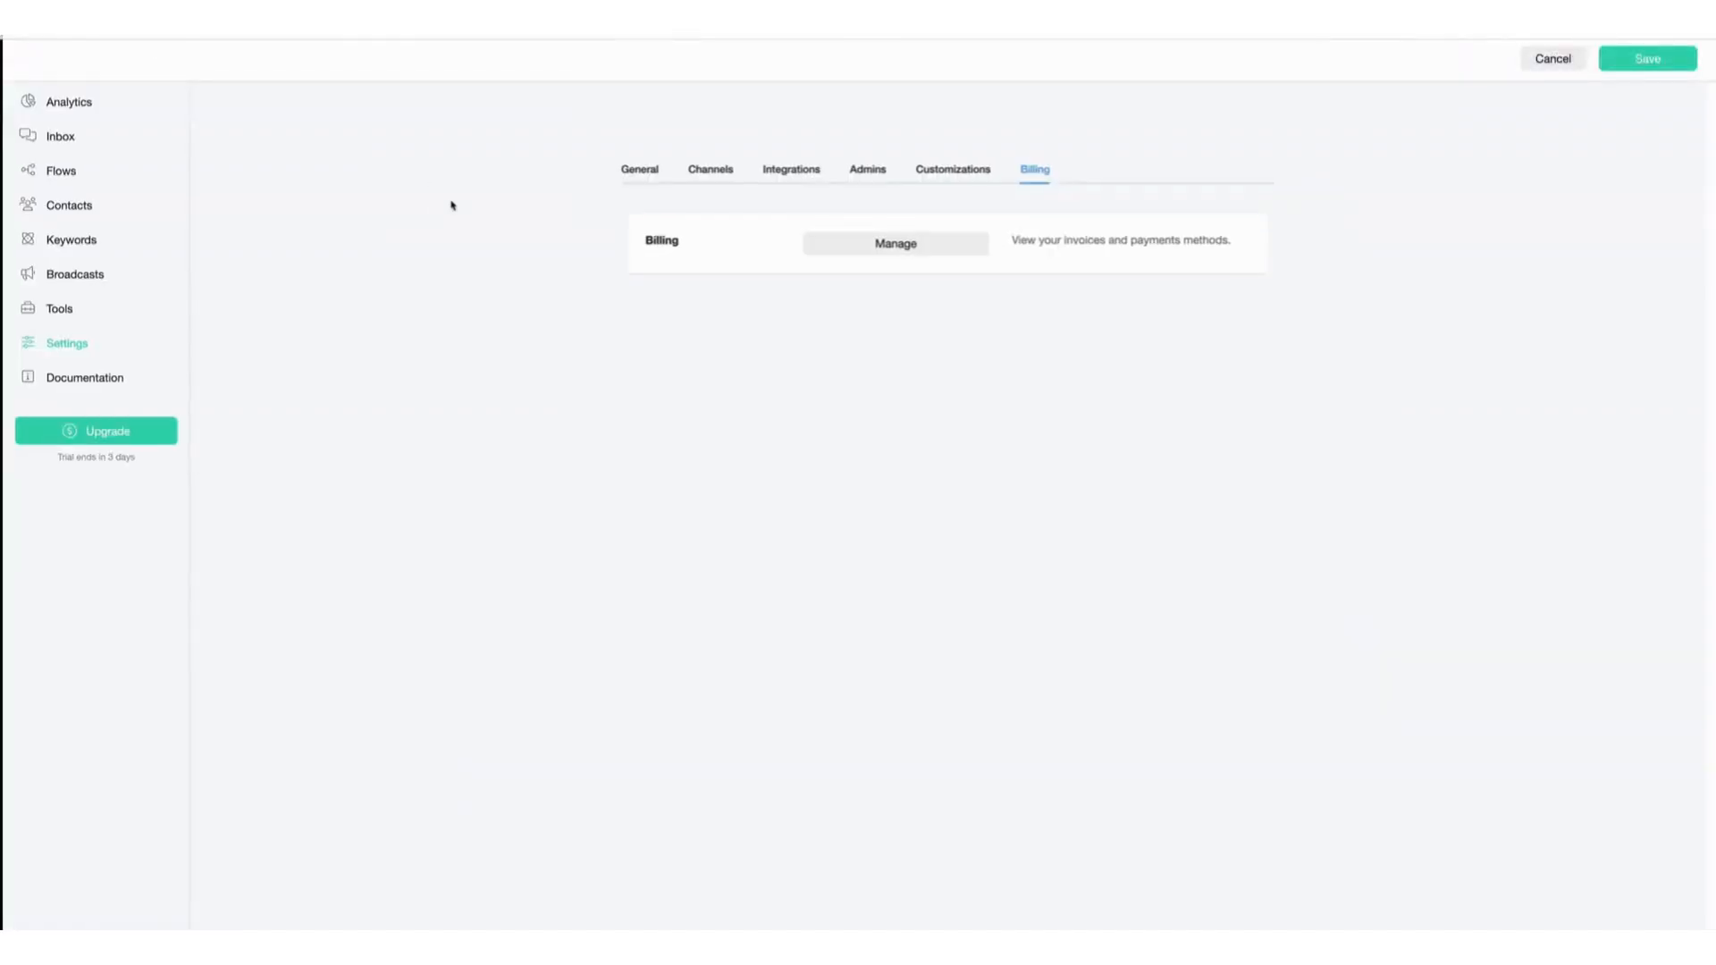
Open the Welcome Message flow and inspect its starting step and its add-step options.
click(54, 173)
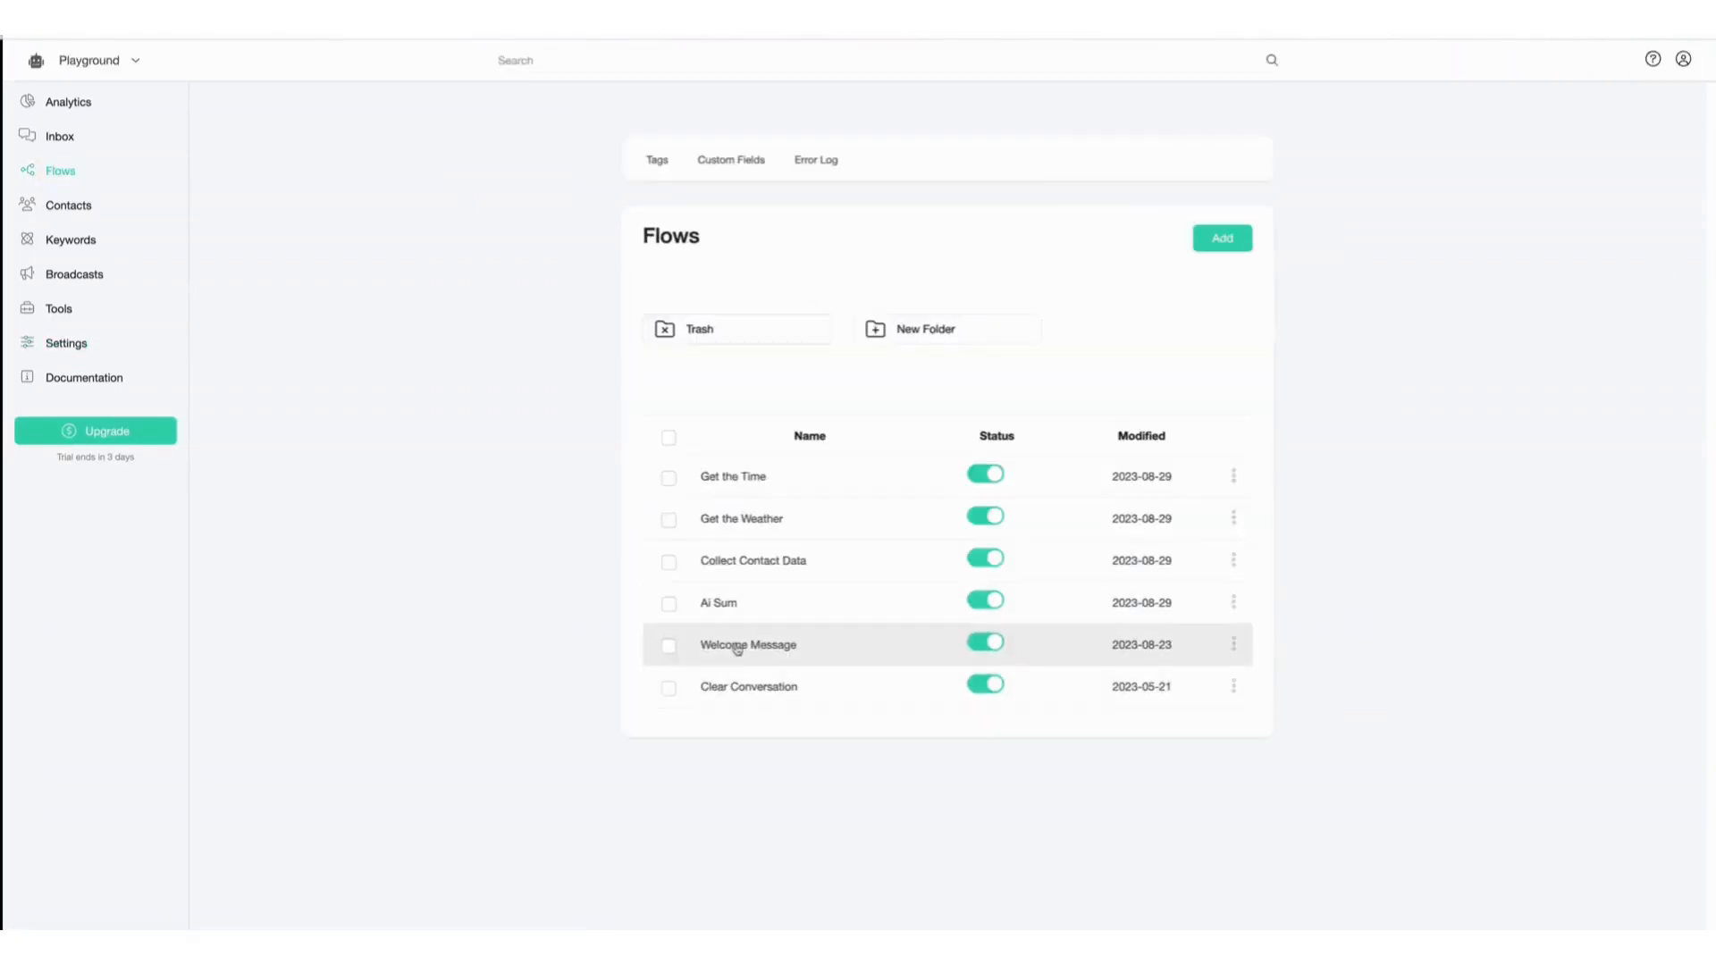
click(736, 649)
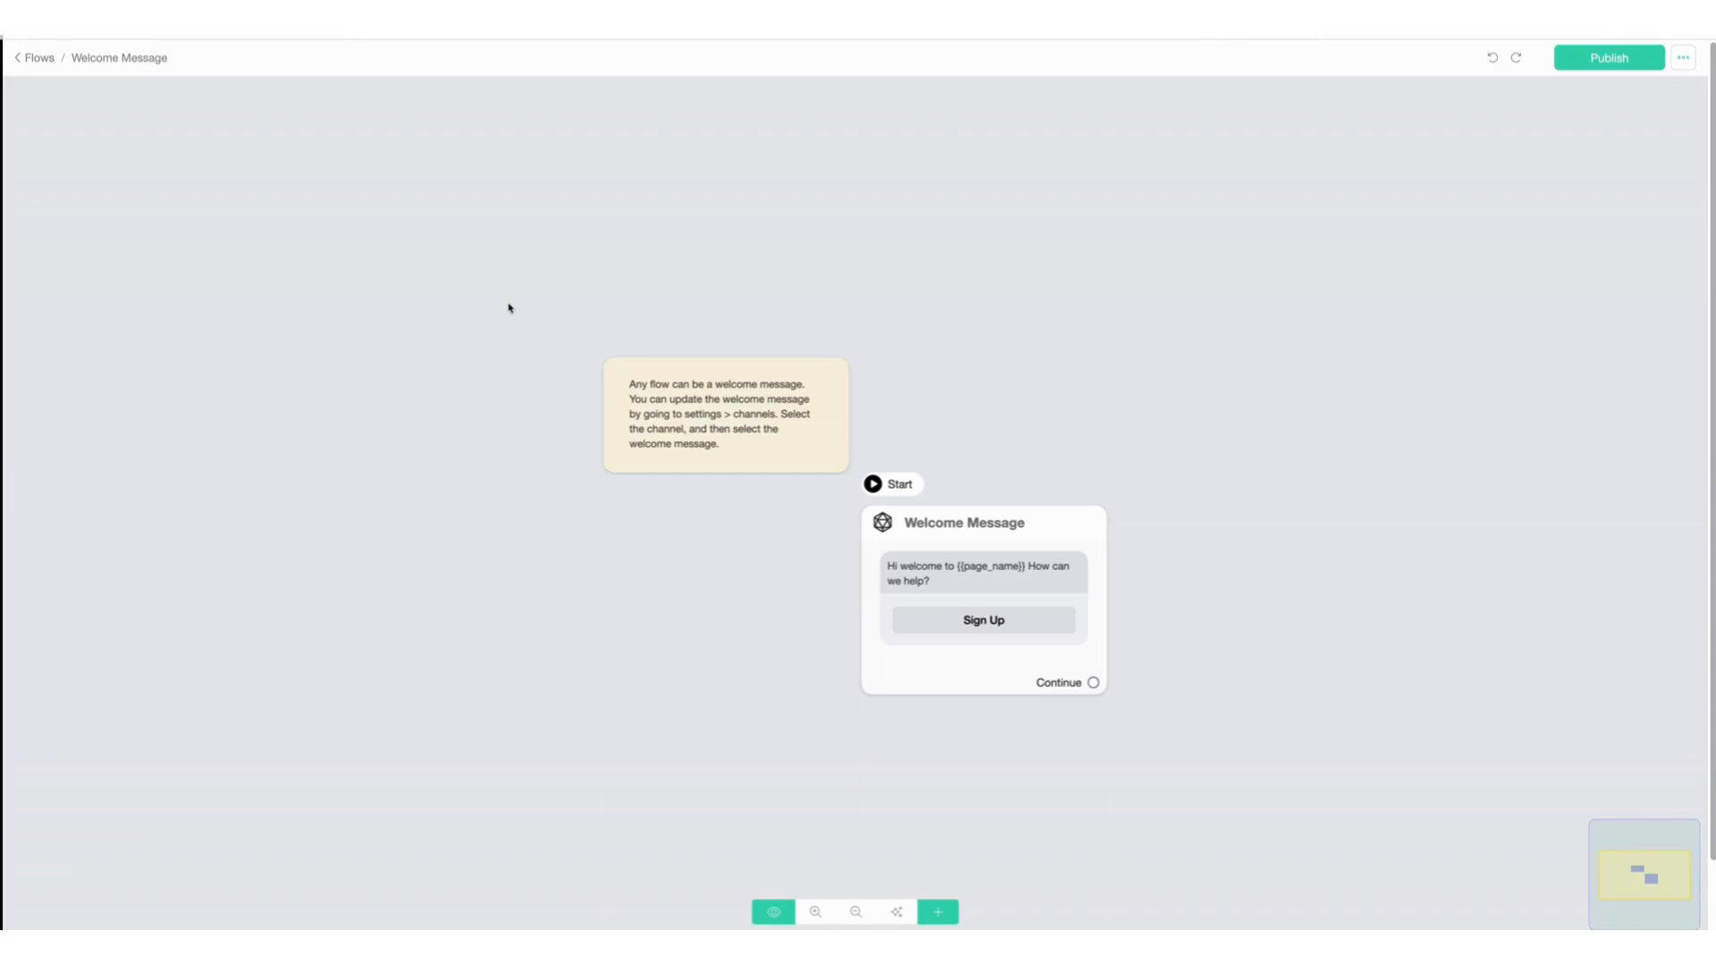
click(946, 531)
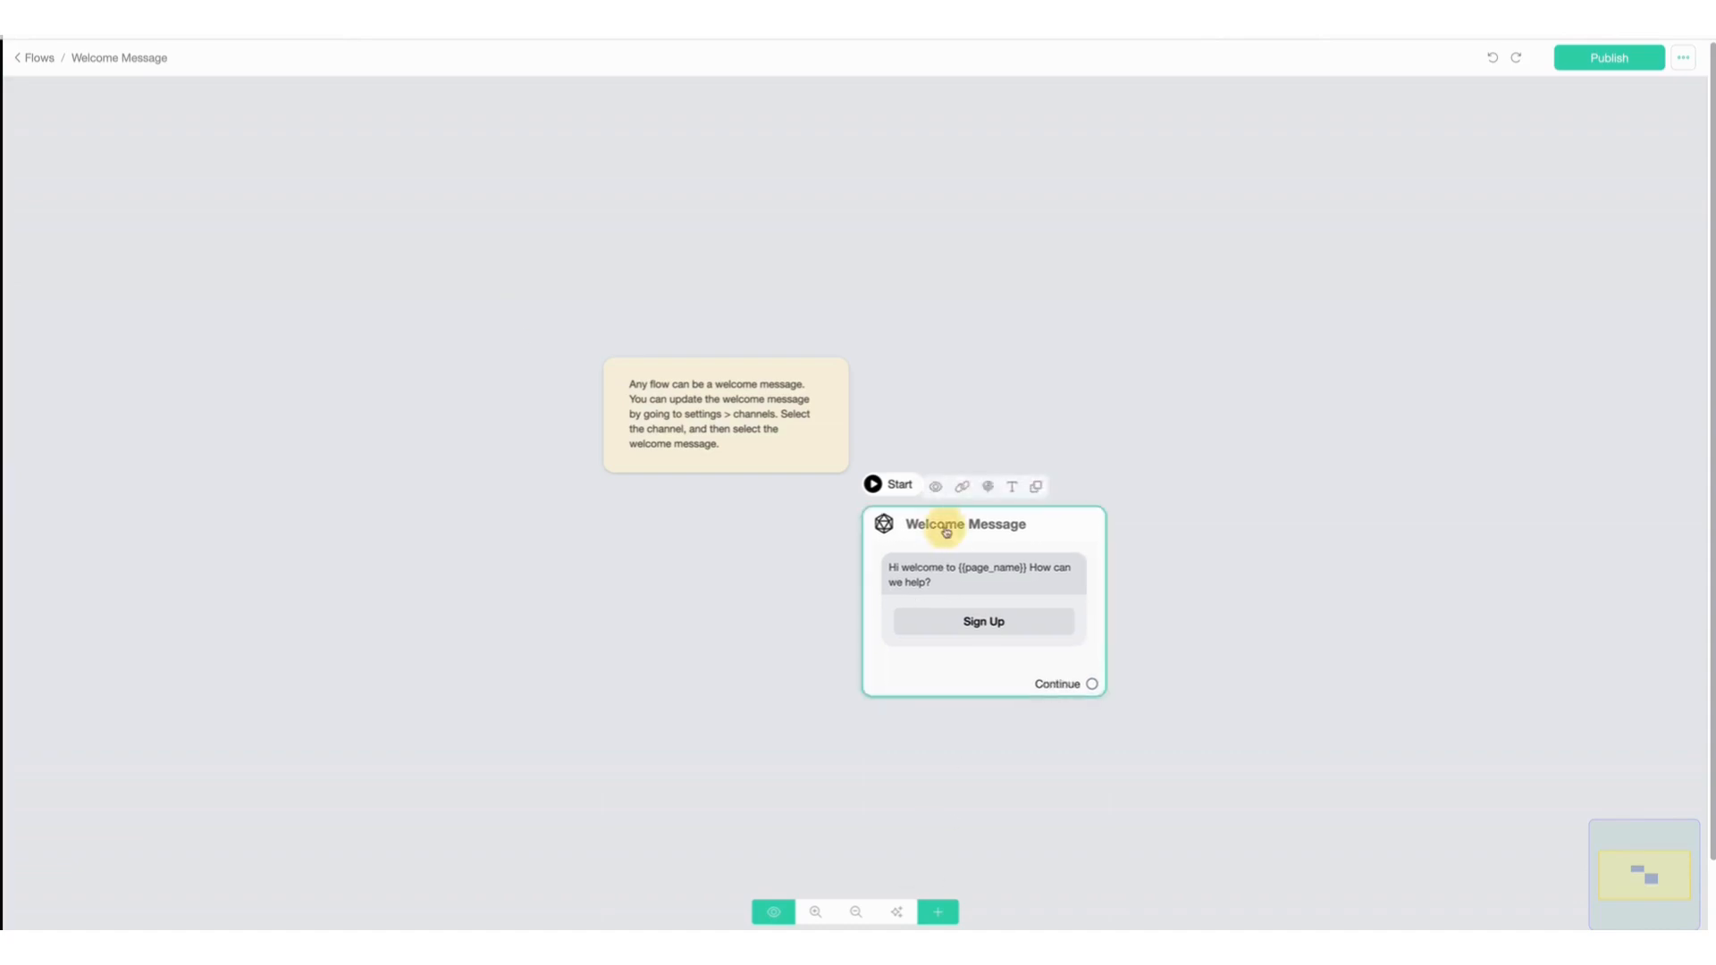
click(963, 529)
click(1019, 524)
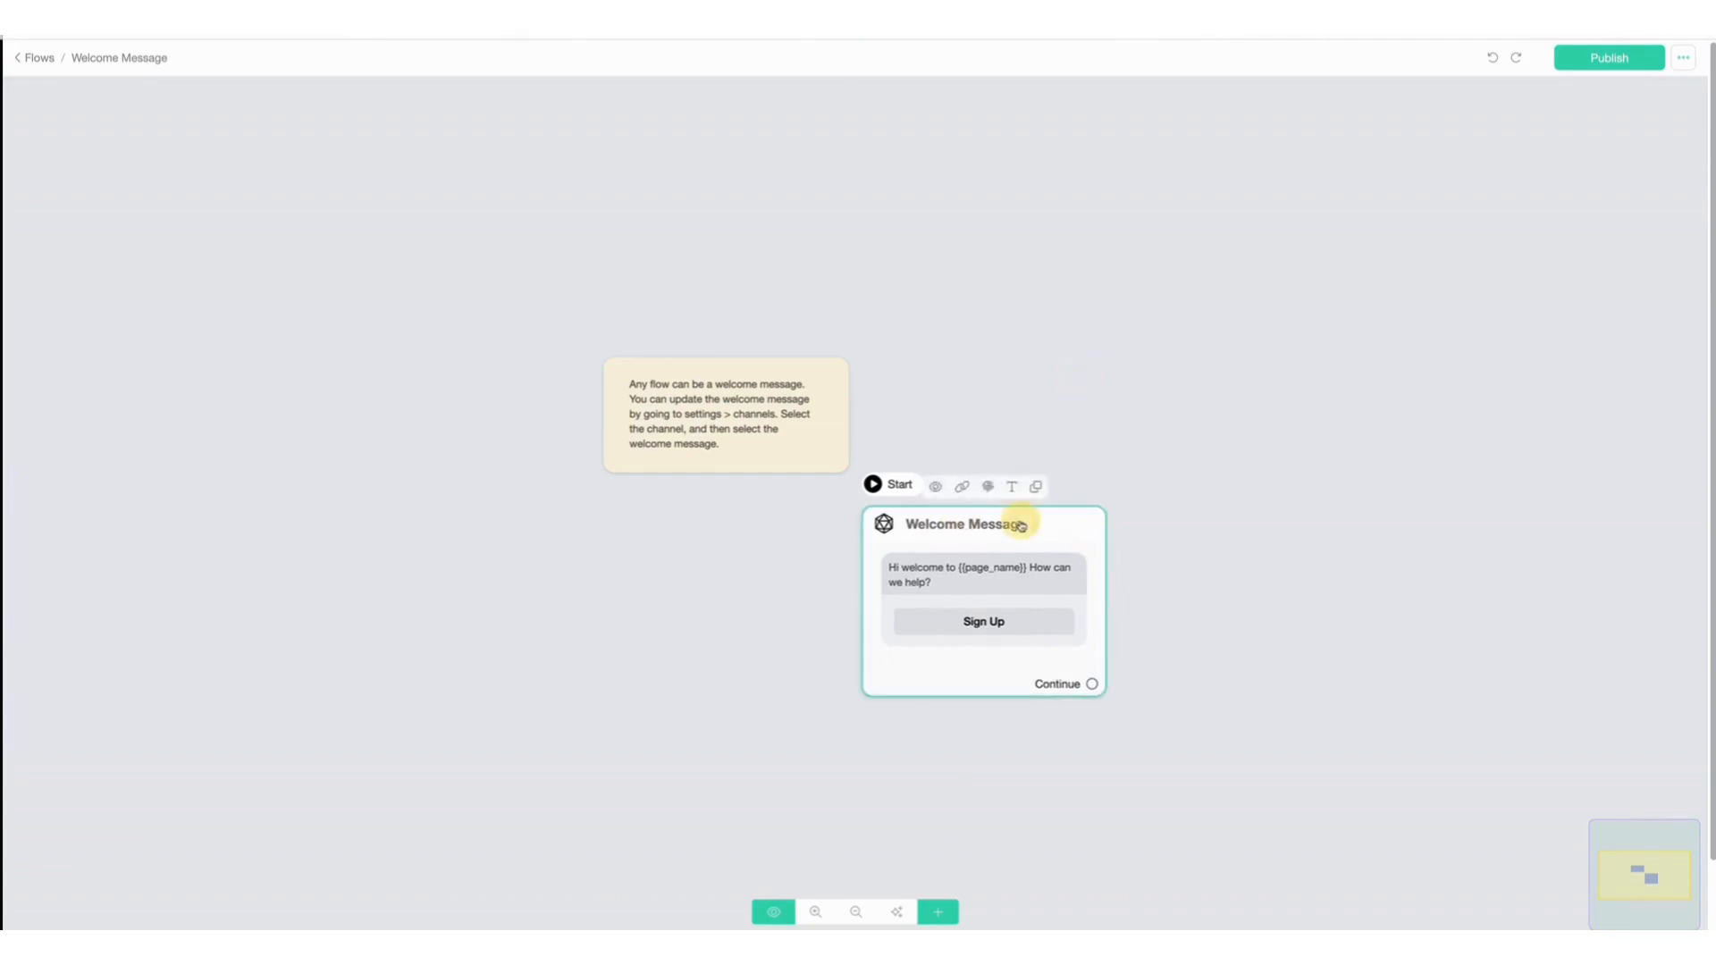
click(950, 676)
click(953, 546)
click(966, 550)
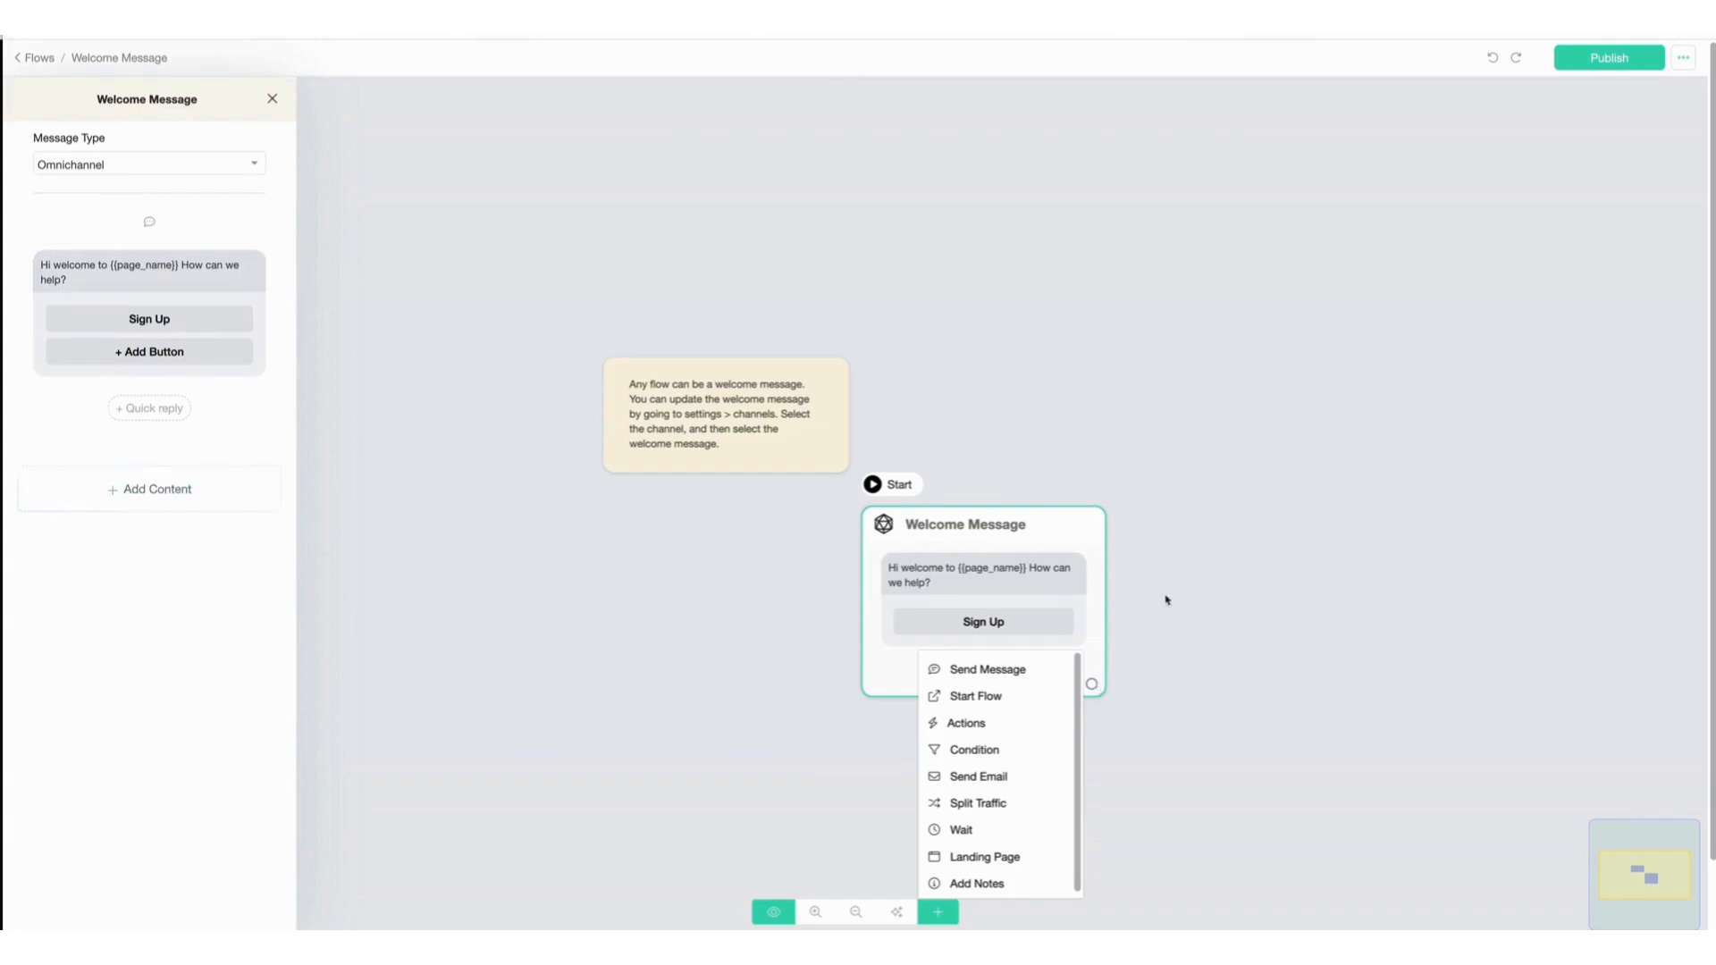
click(1198, 572)
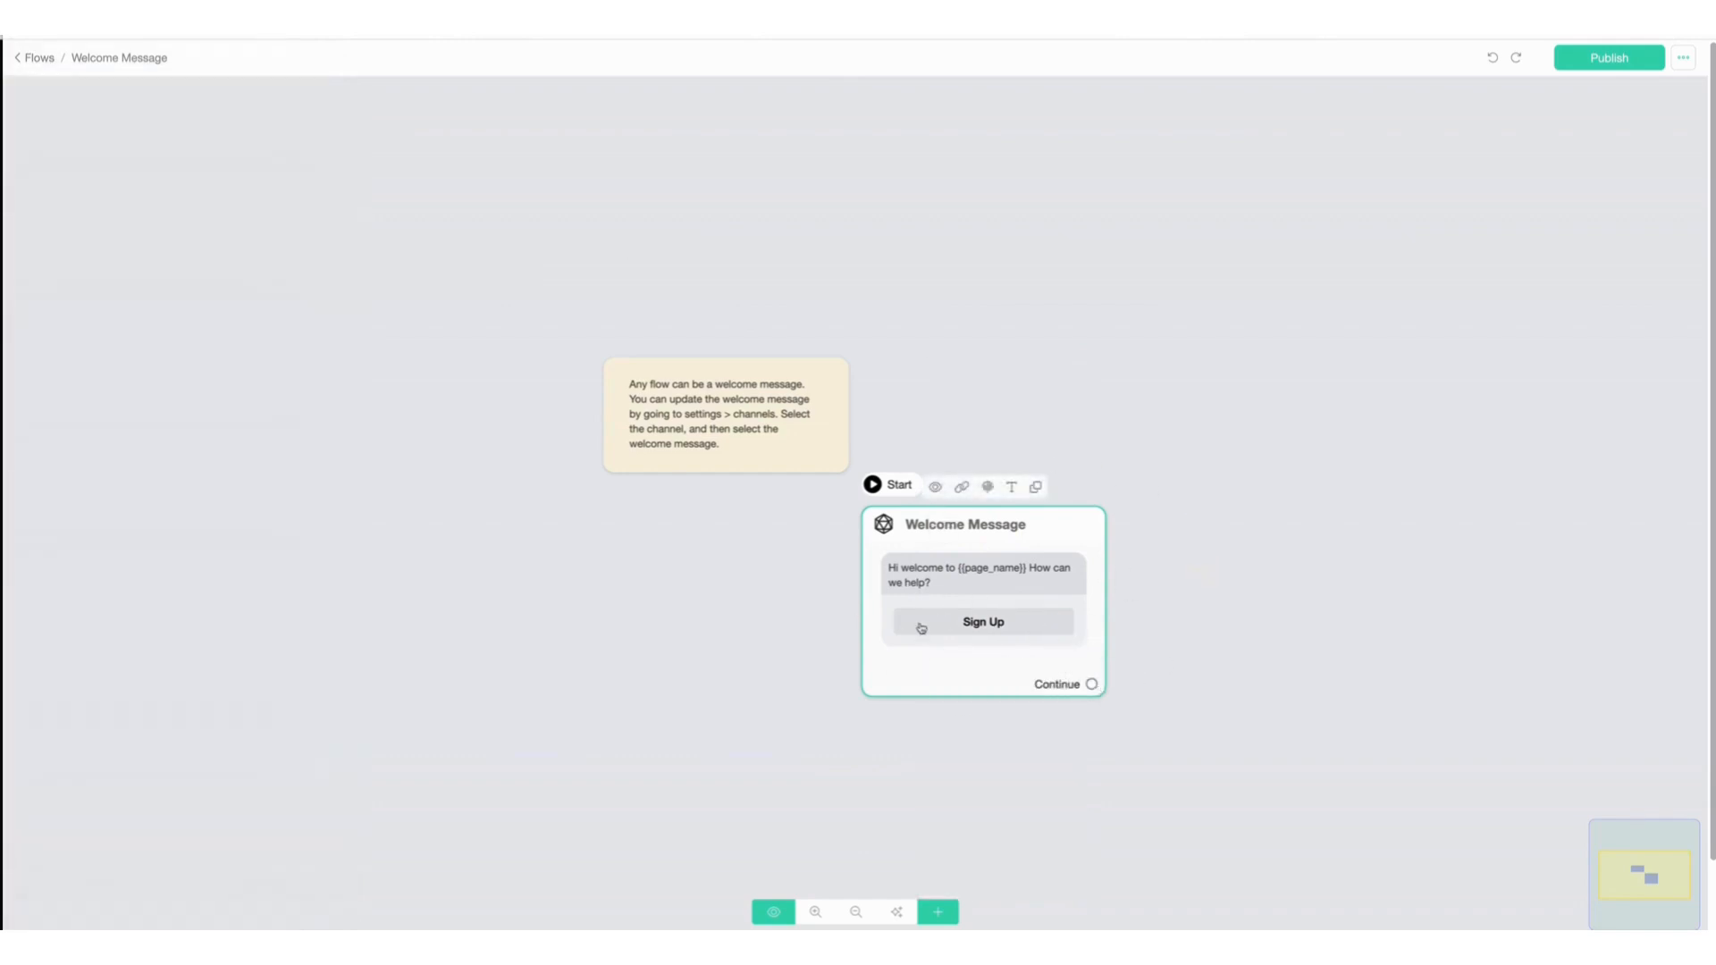
Make the Sign Up button send a new message step.
click(1027, 564)
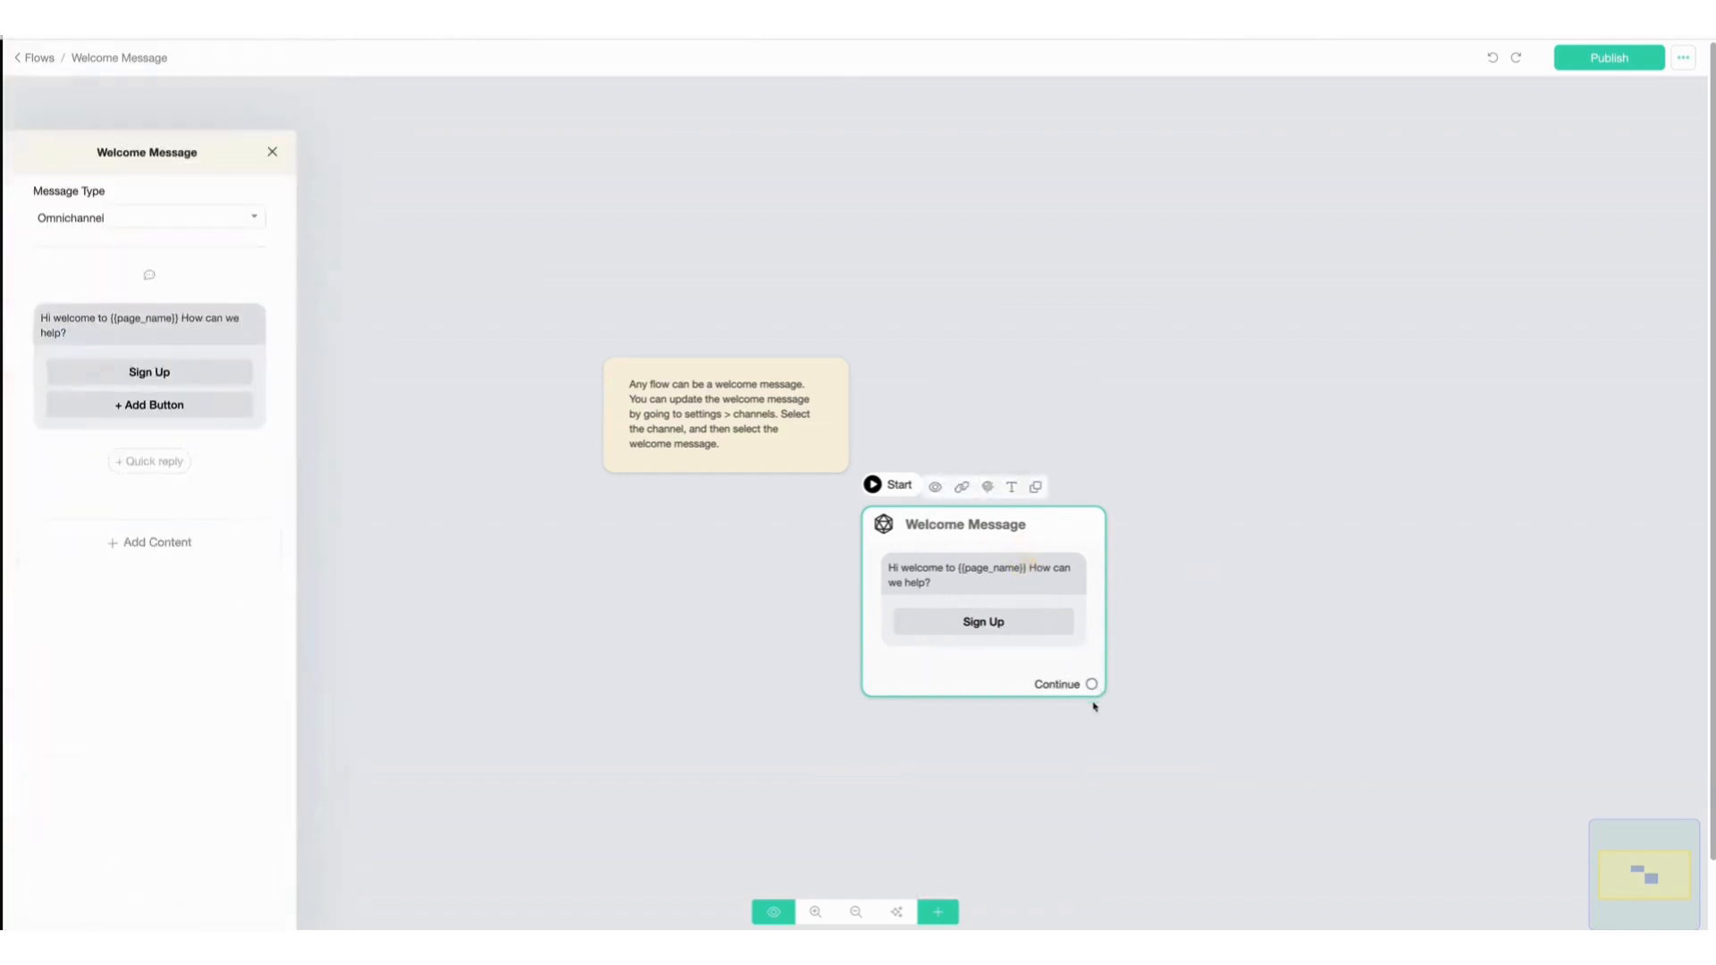
click(170, 320)
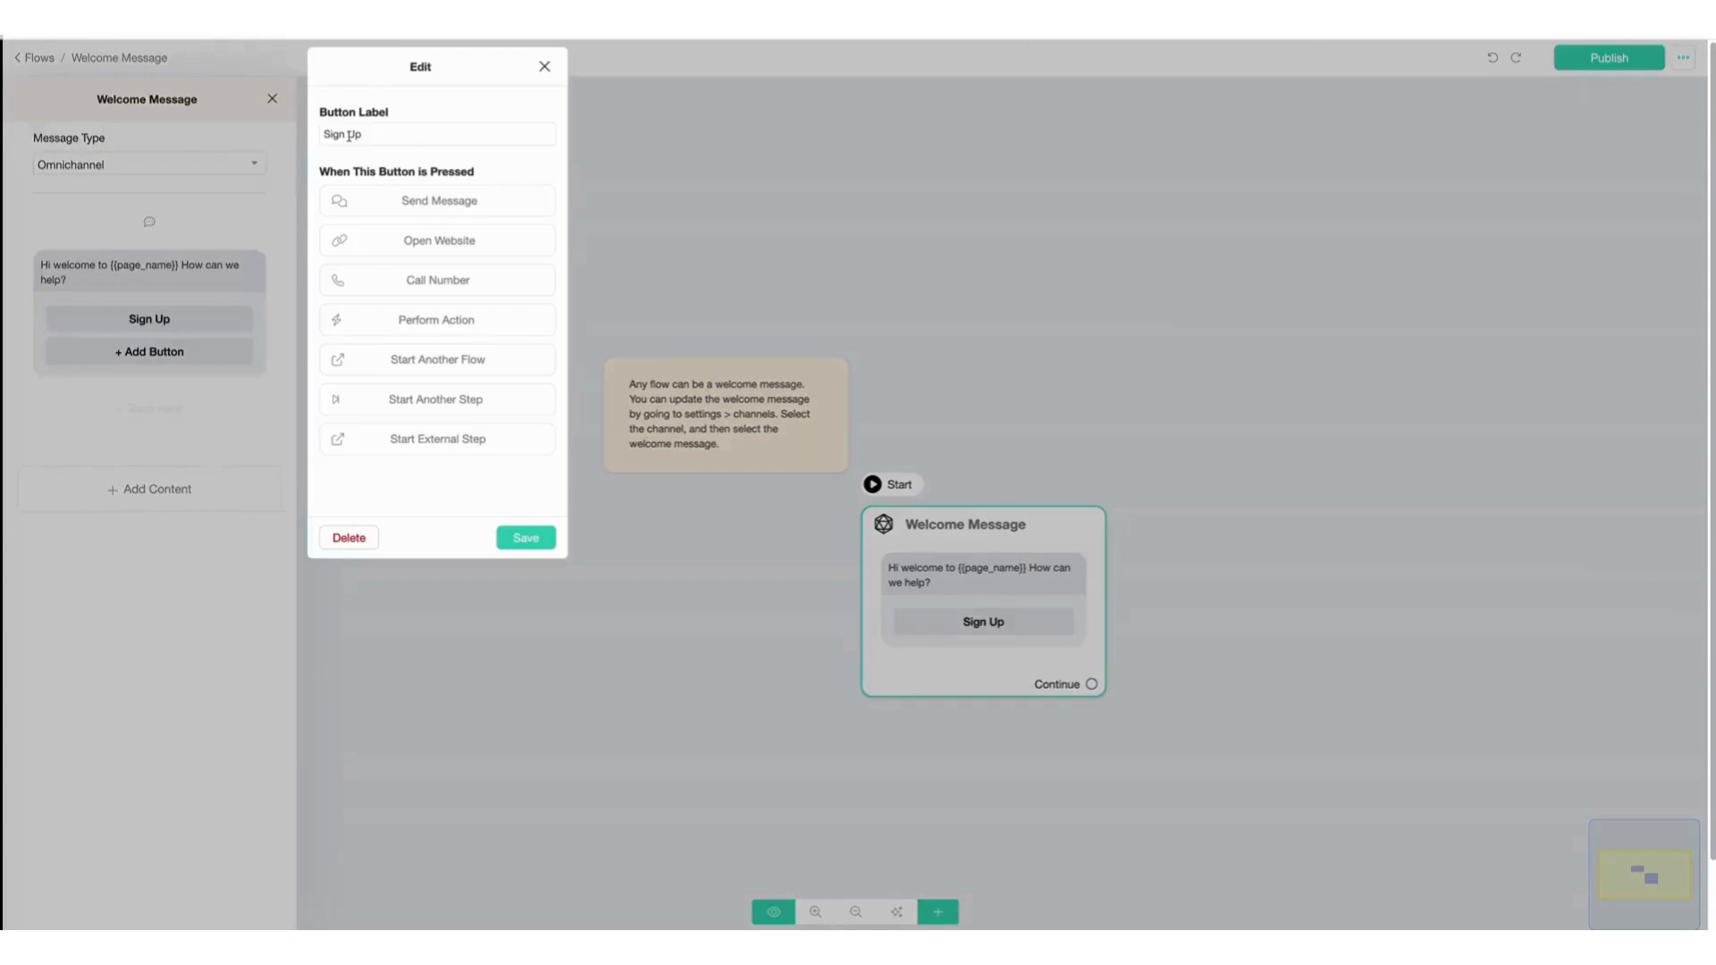
click(360, 202)
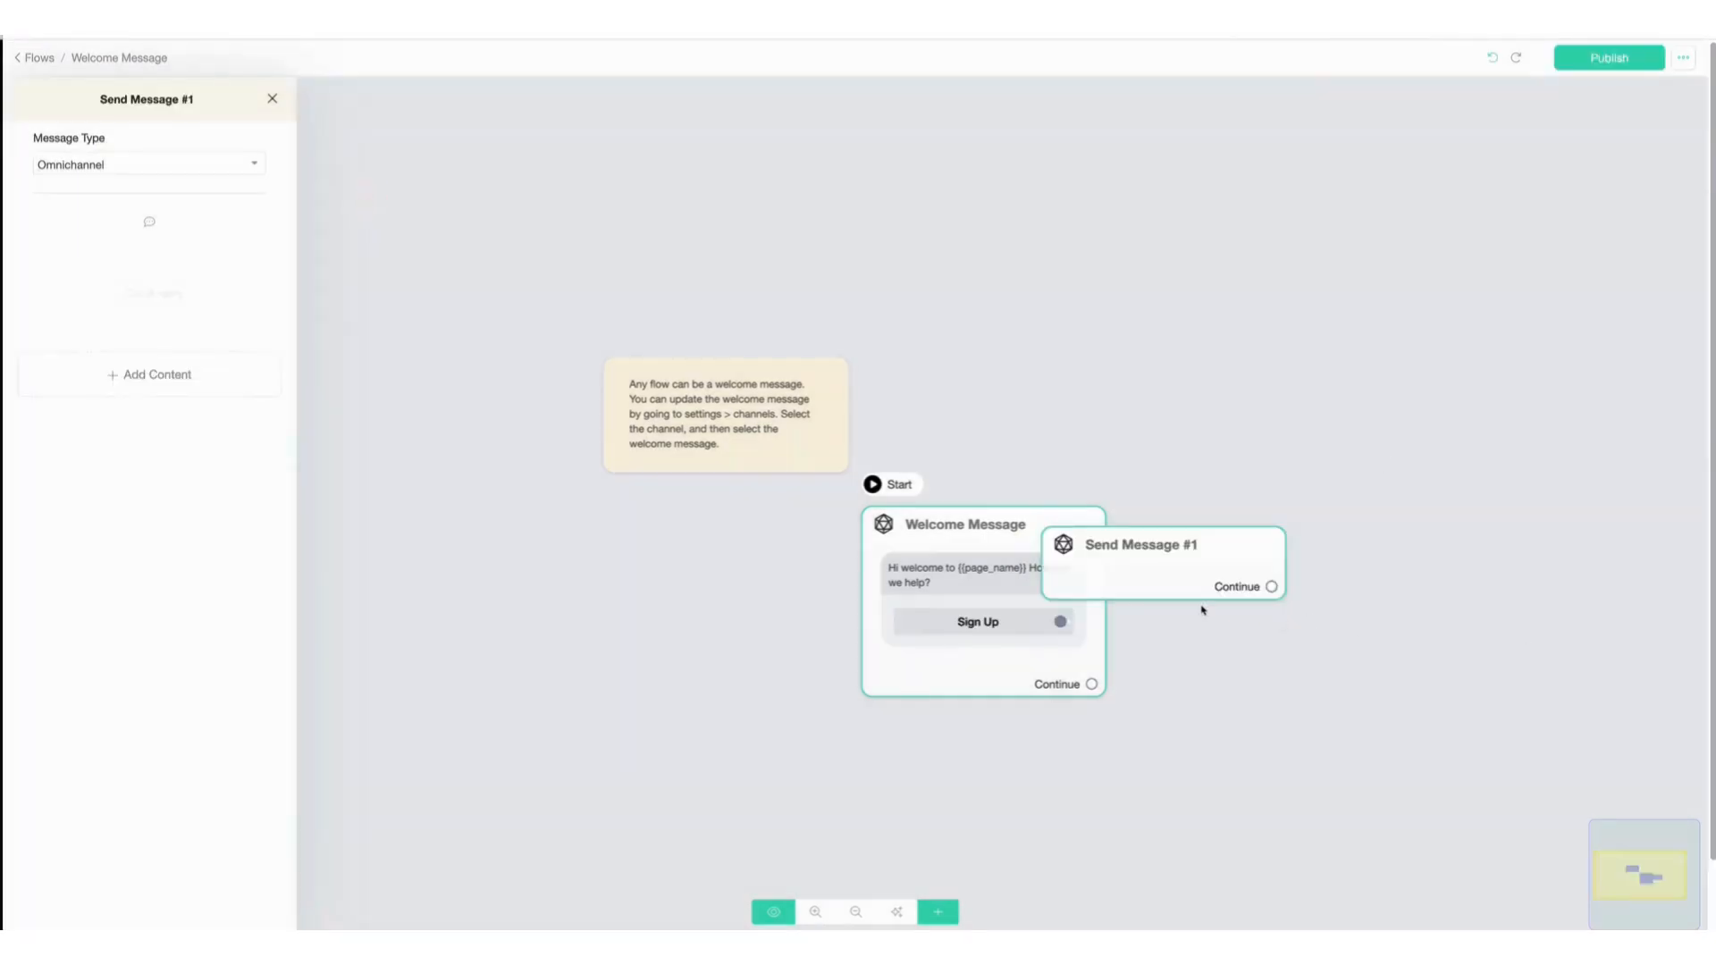
Move Send Message #1 to the right and connect its Continue to a new Send Message step below.
click(1365, 528)
drag(1165, 545, 1446, 528)
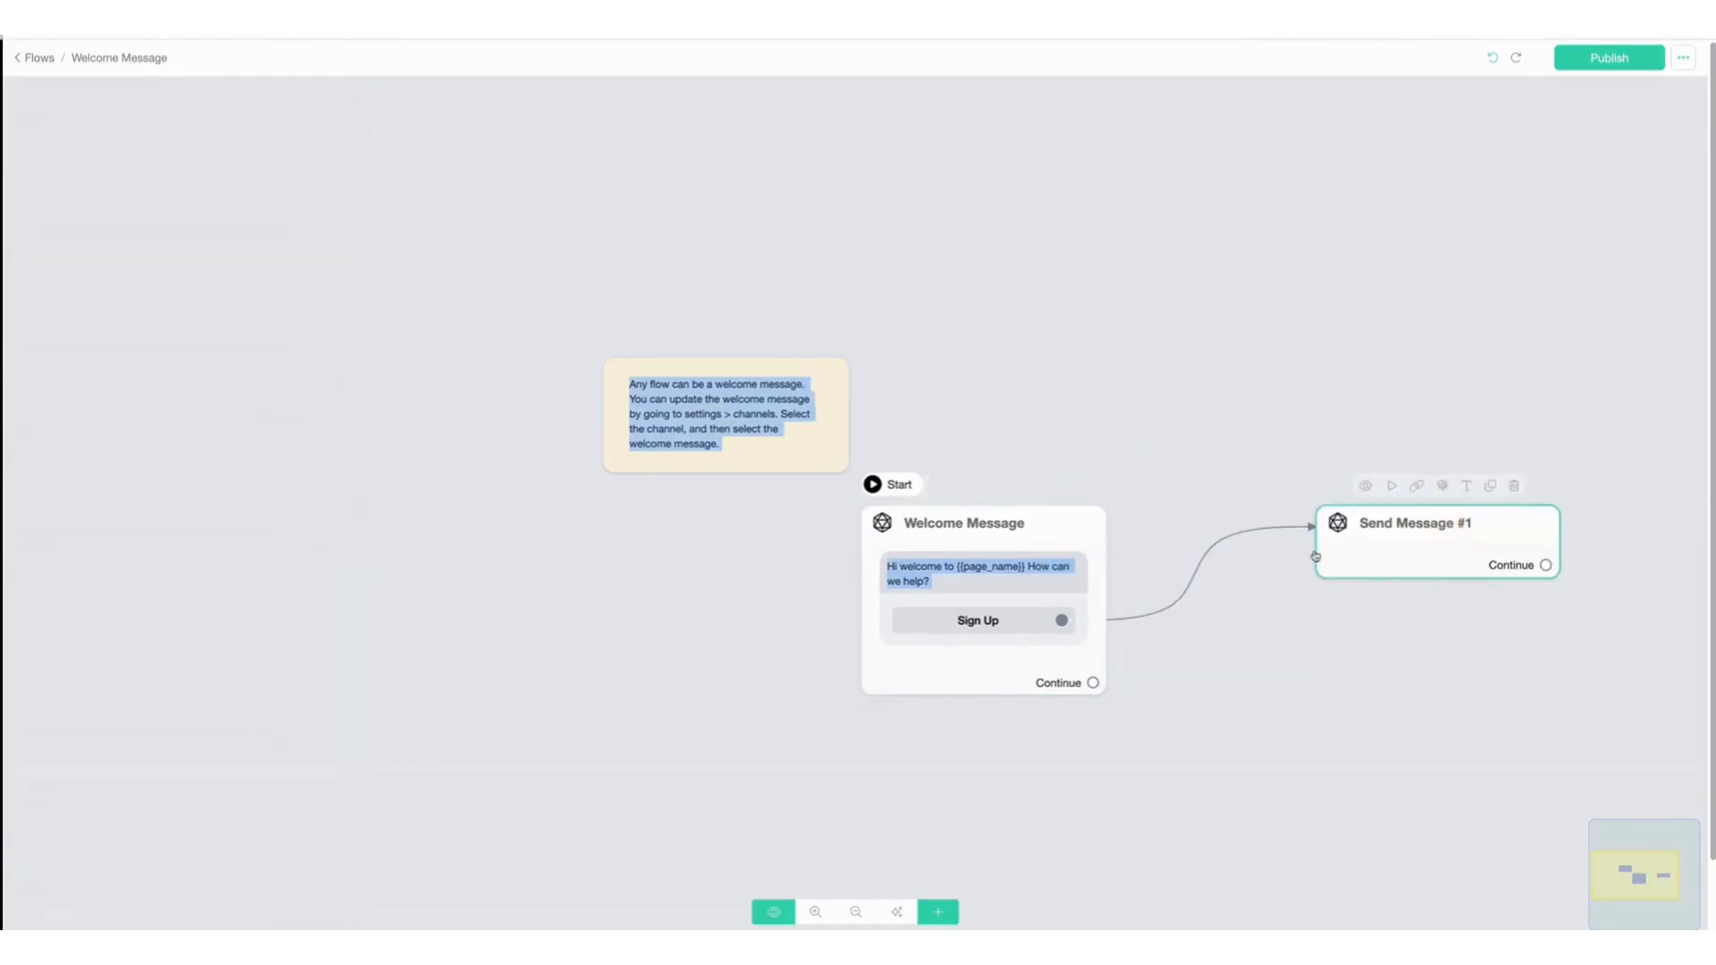
drag(1546, 565, 1459, 804)
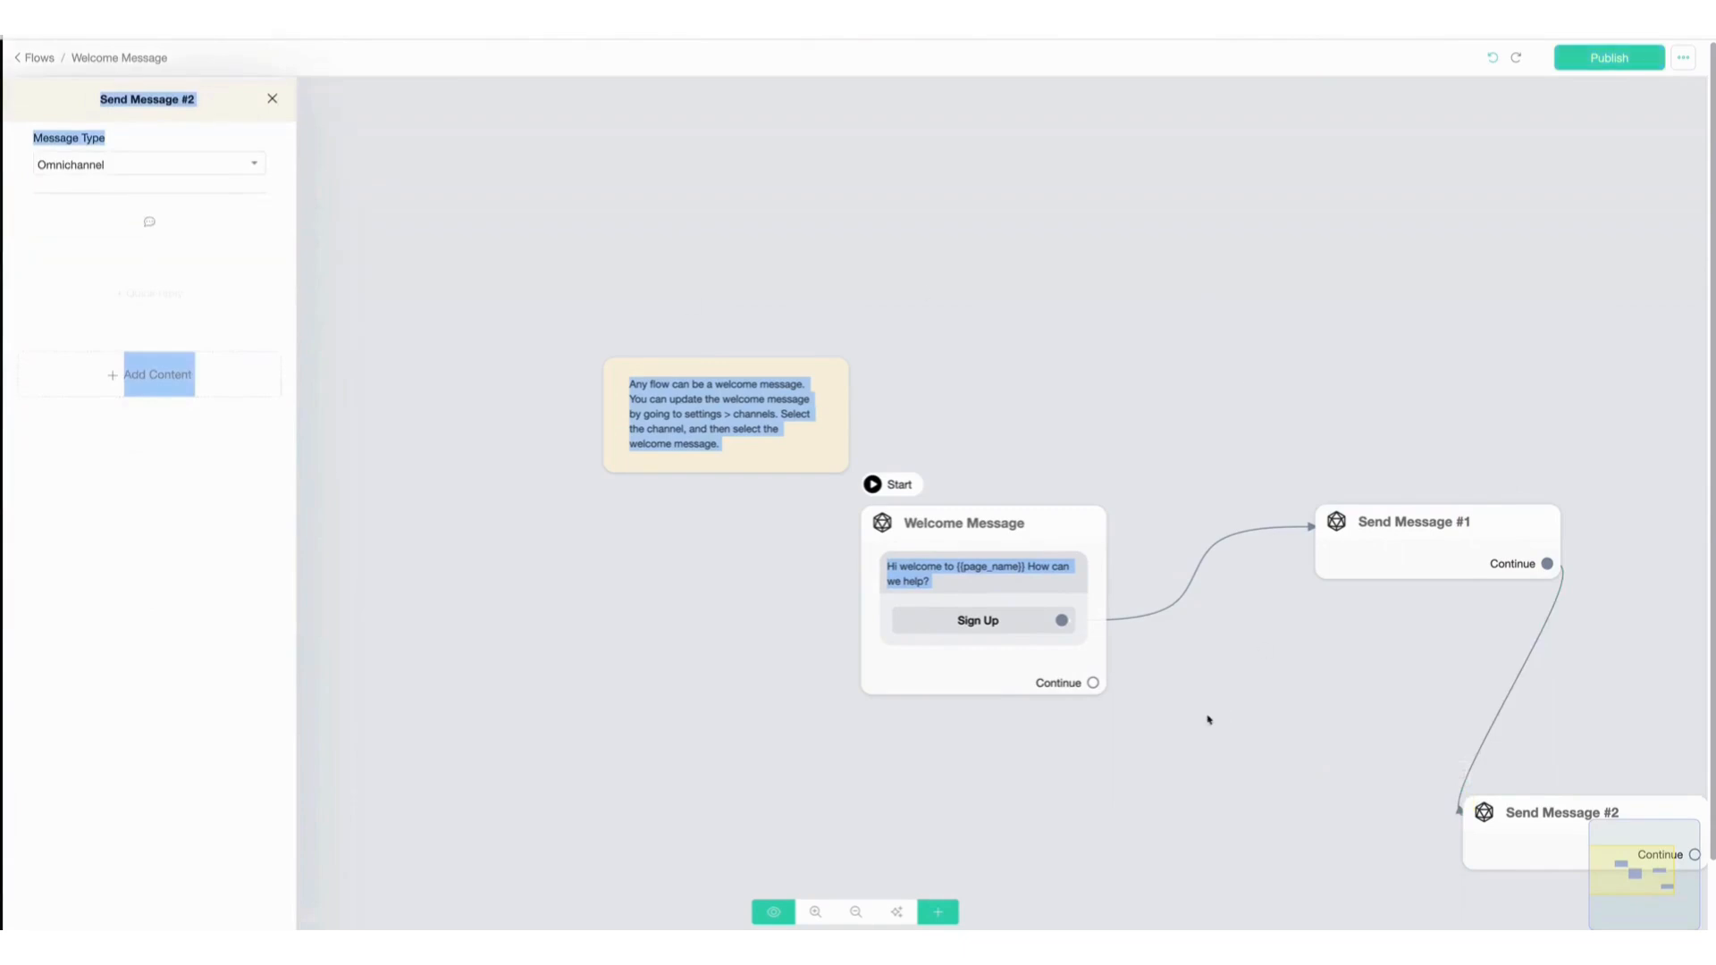
Delete the Send Message #1 and Send Message #2 steps from the flow.
click(1426, 541)
click(1512, 487)
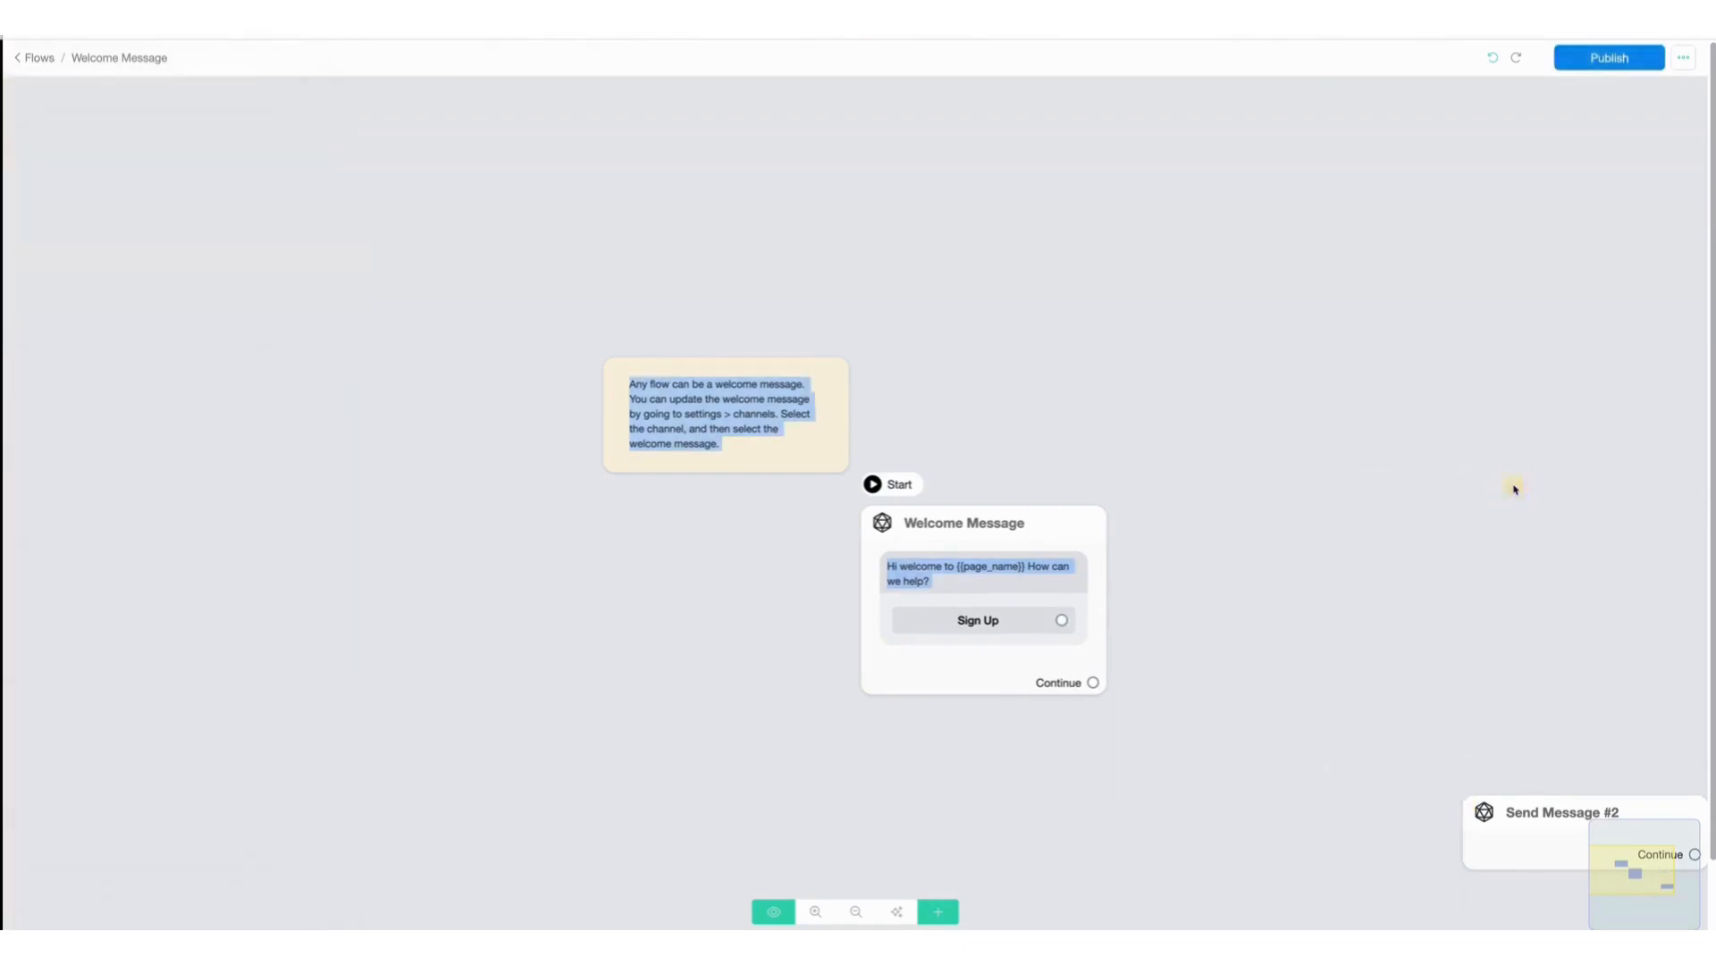
click(1660, 776)
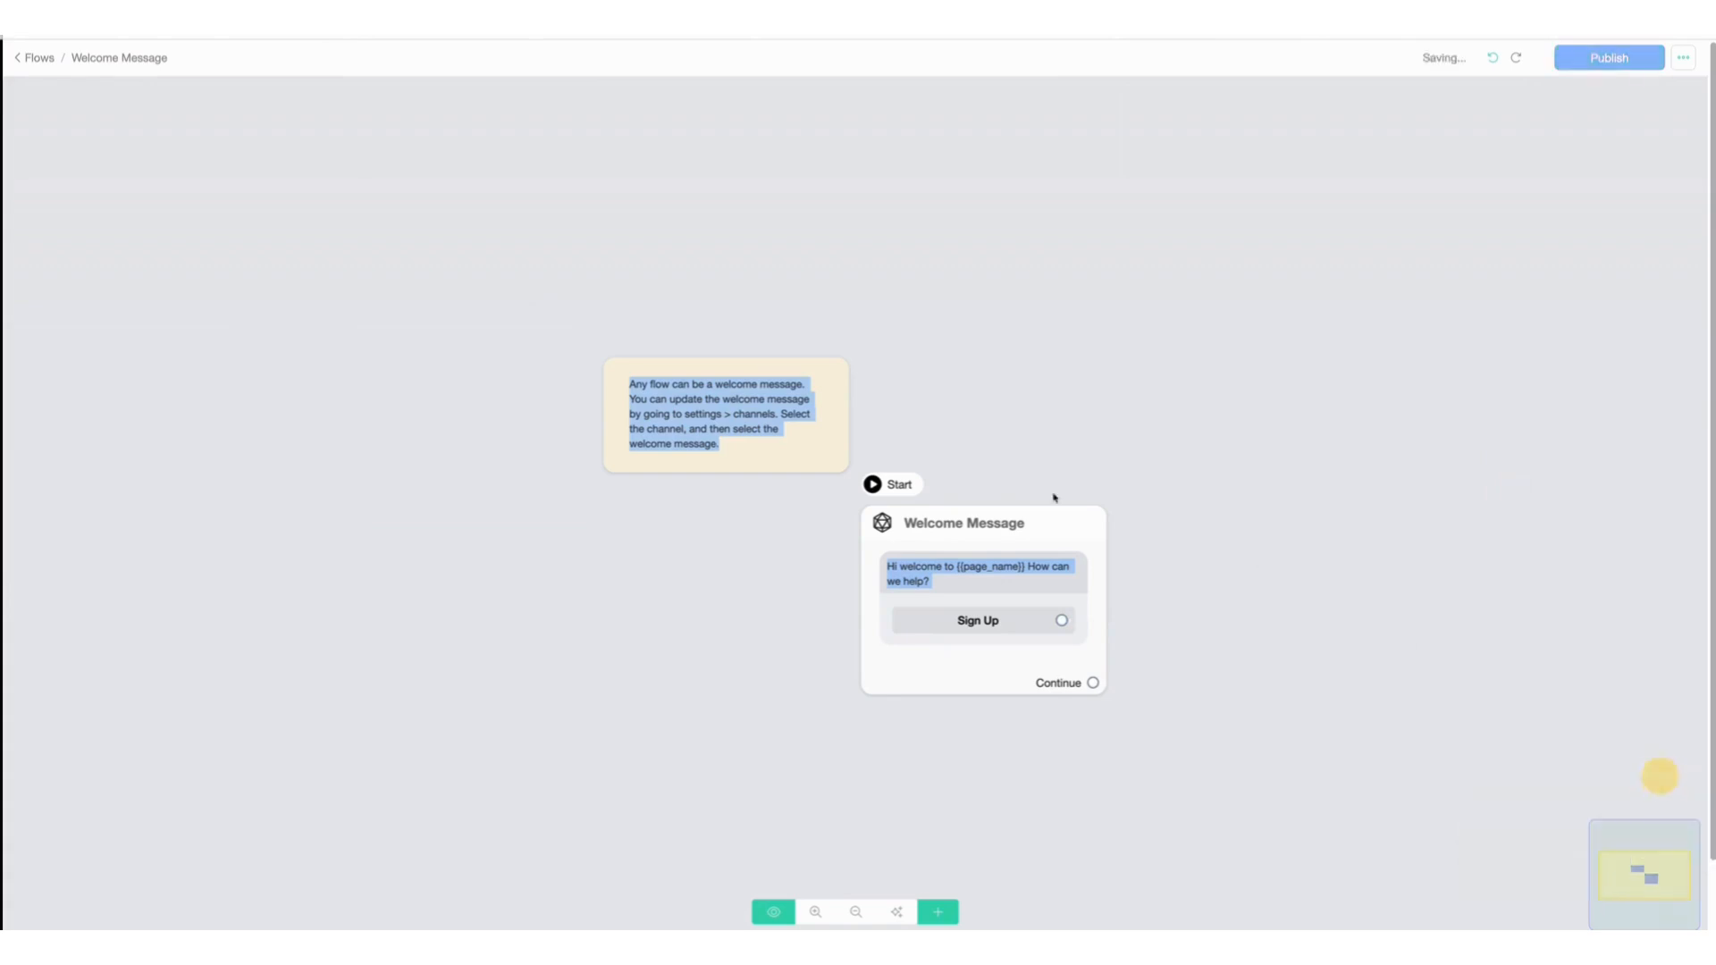
Open the Welcome Message step and remove its greeting text block with the Sign Up button.
click(975, 526)
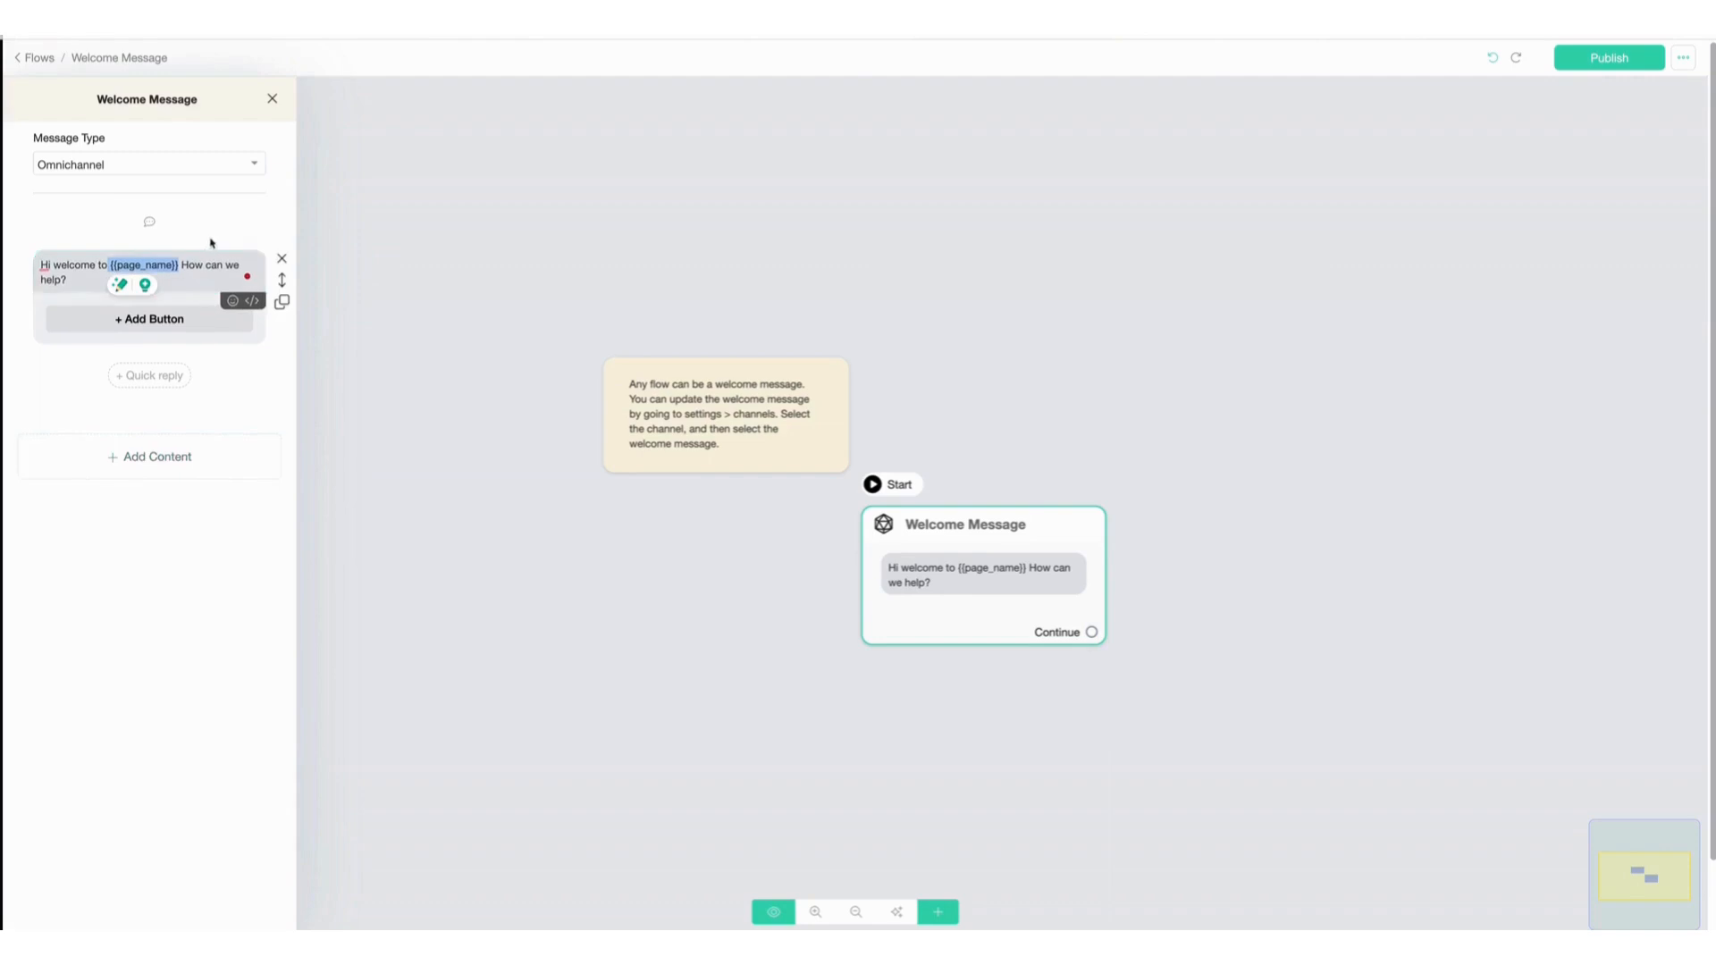
click(280, 261)
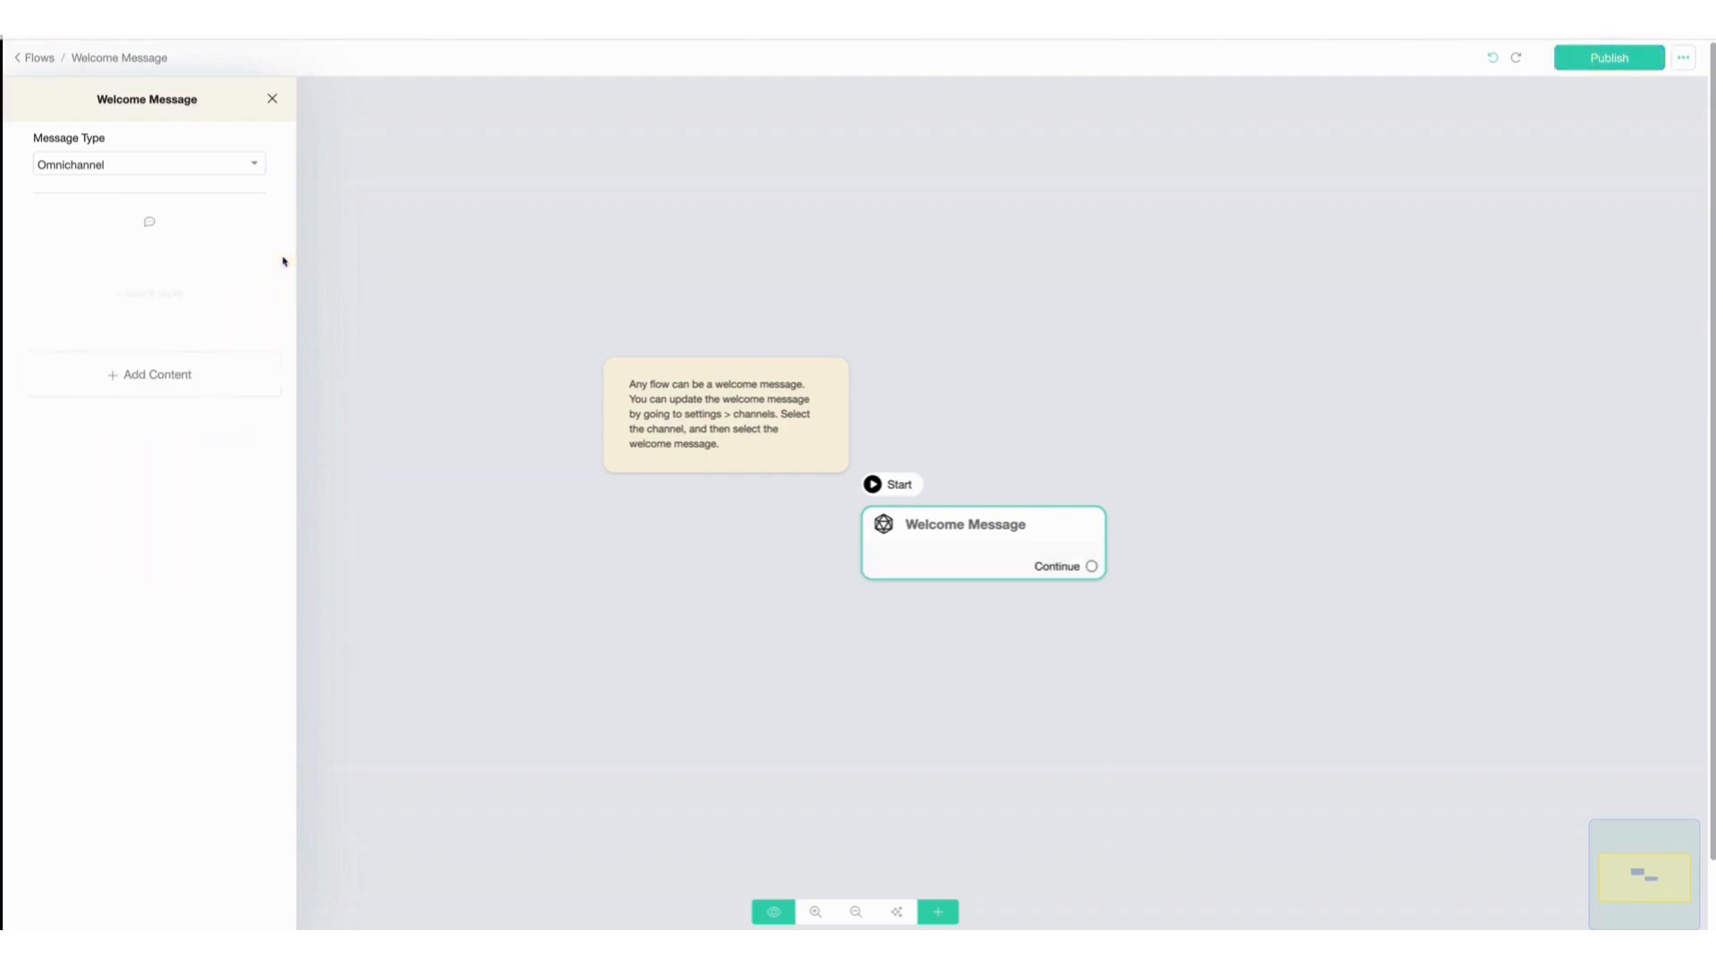
Add an OpenAI action to the Welcome Message step using the Generate text mode.
click(149, 370)
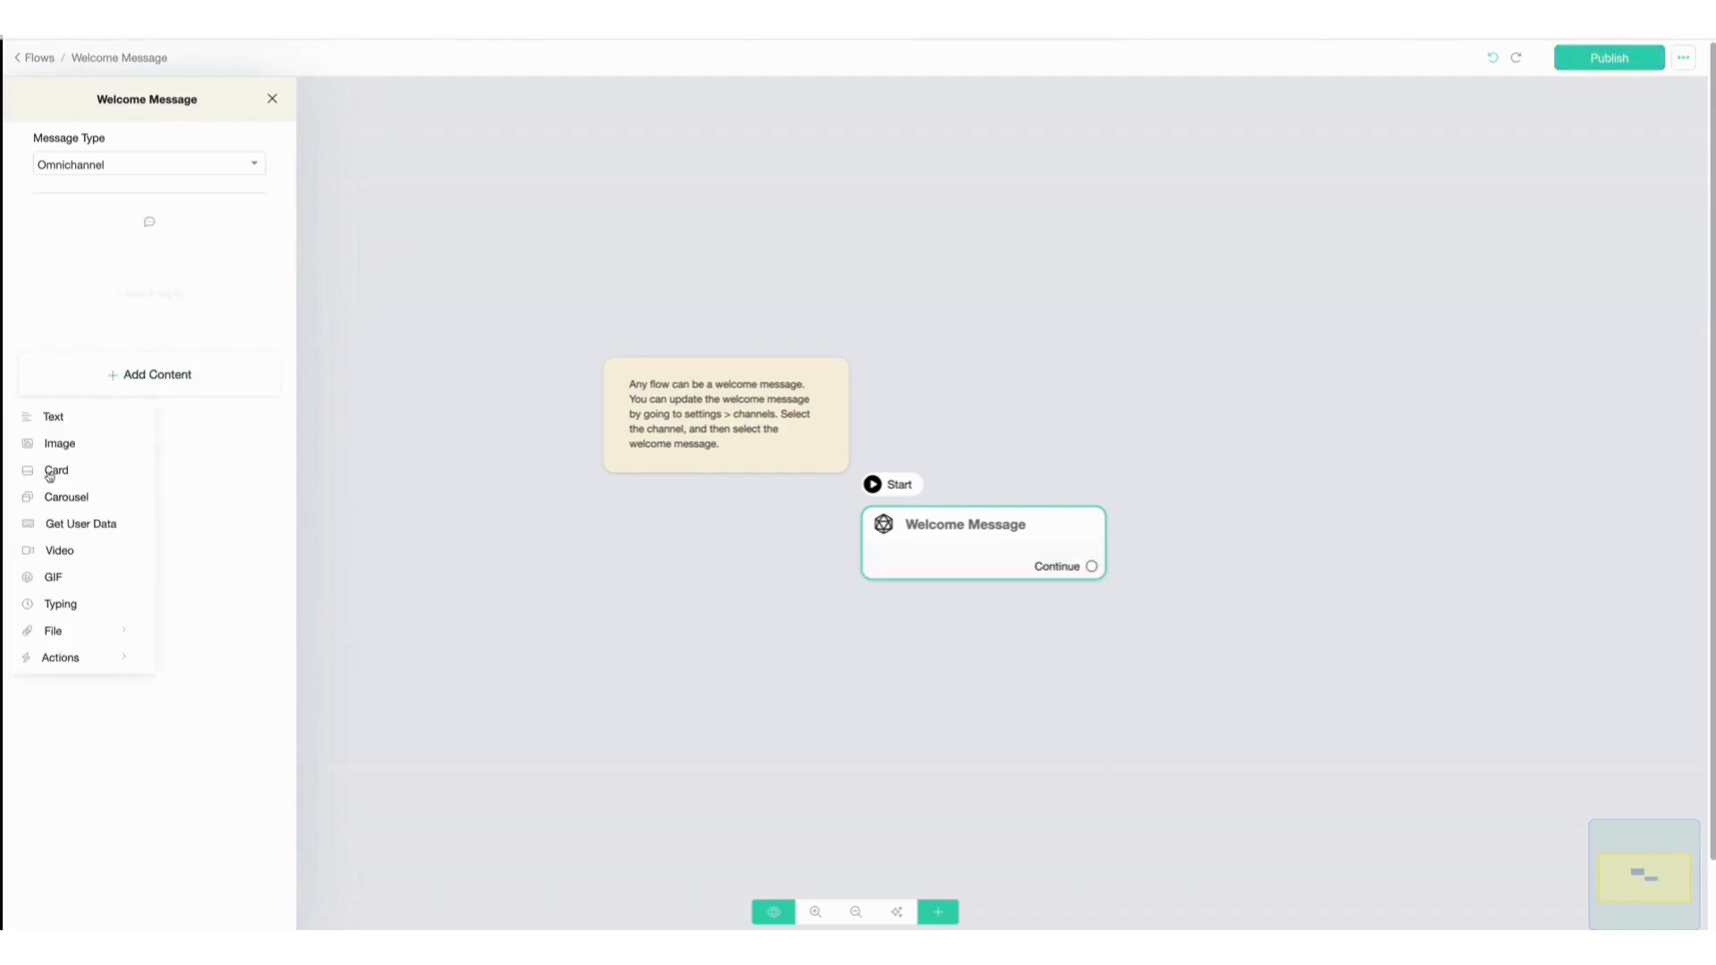
mouse_move(86, 659)
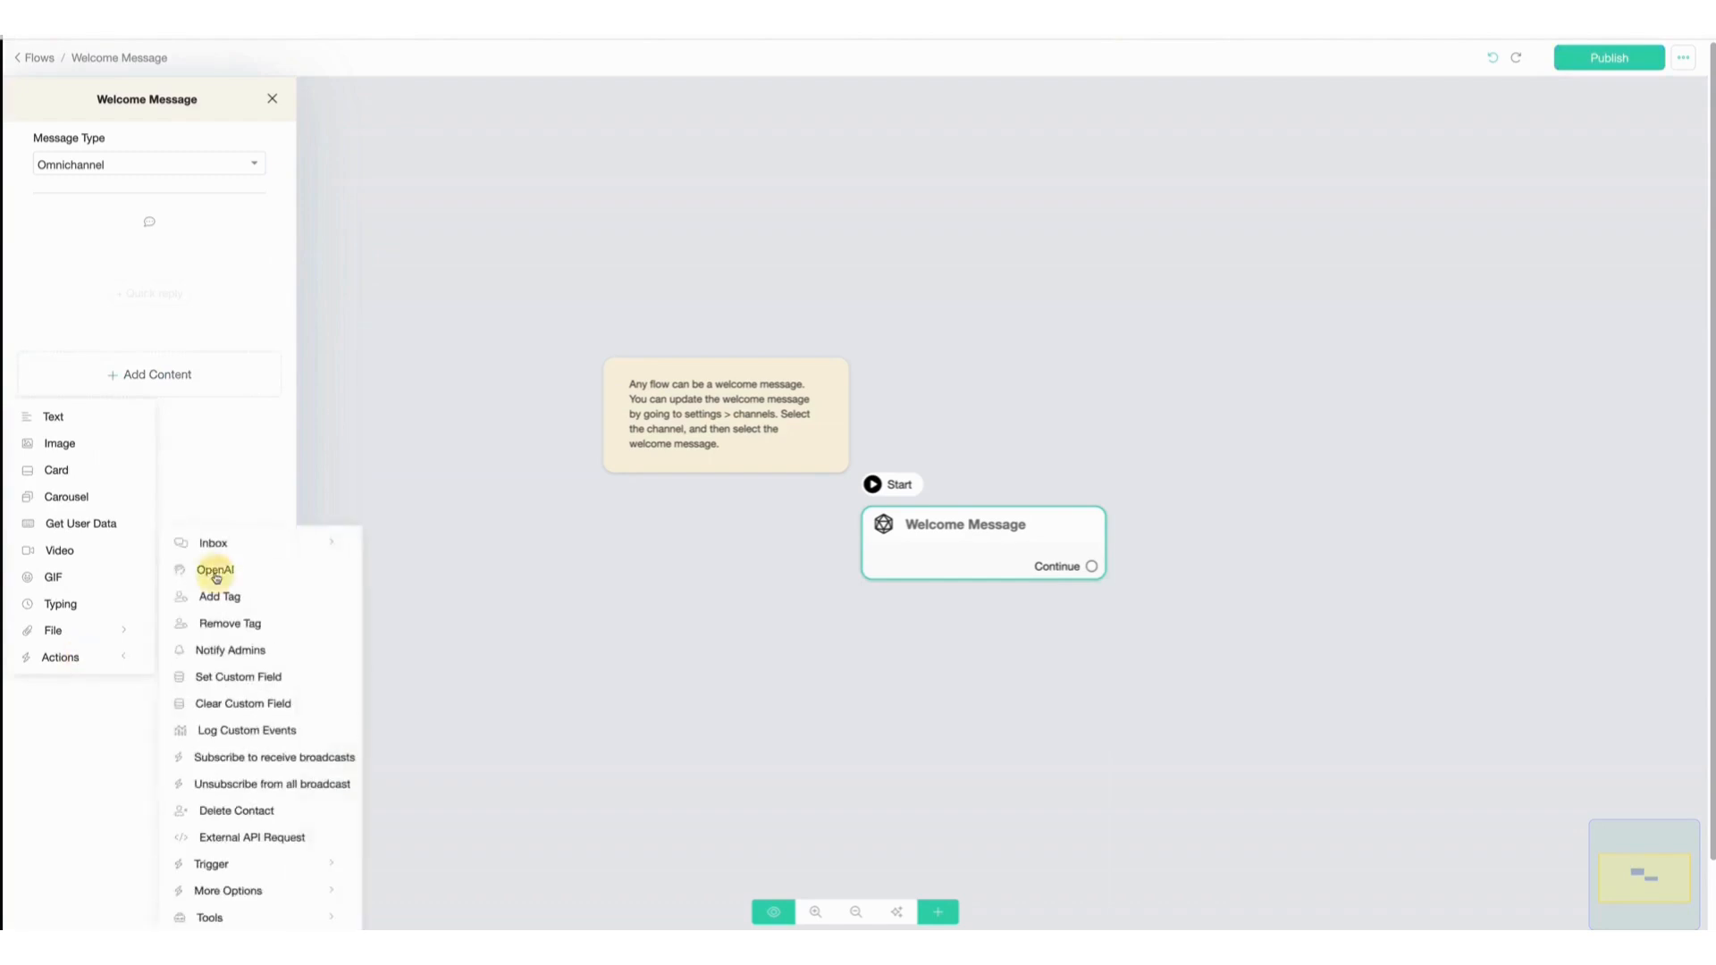
click(213, 570)
click(157, 273)
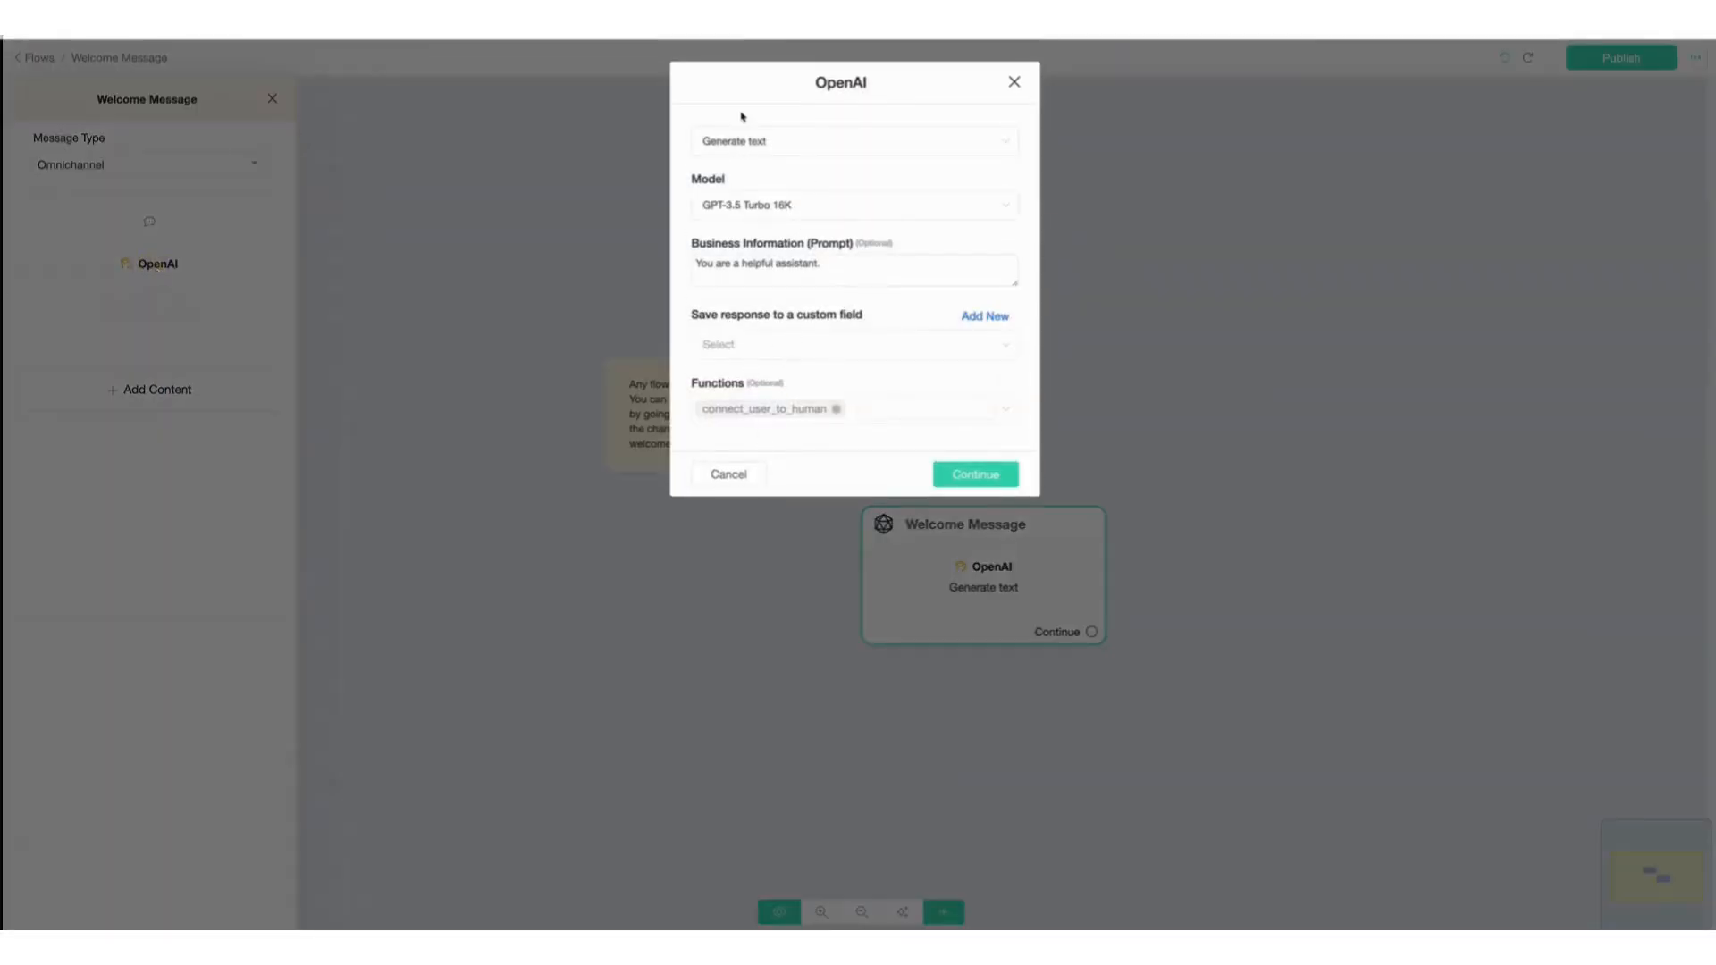
click(753, 142)
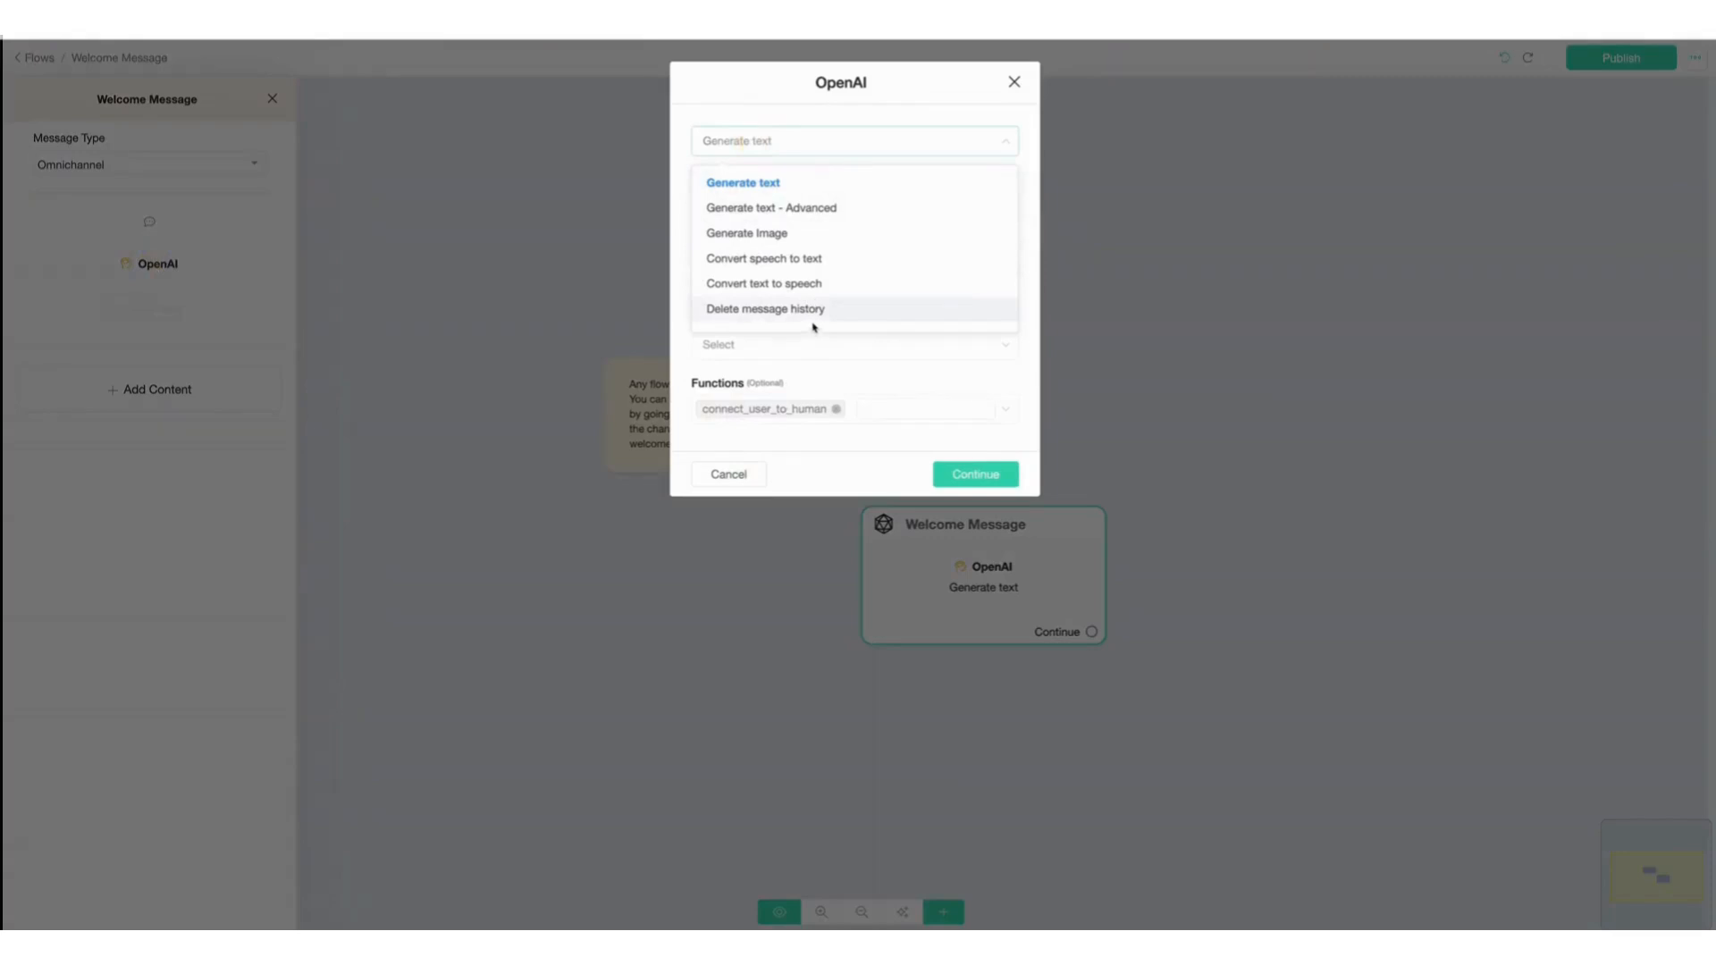
click(770, 184)
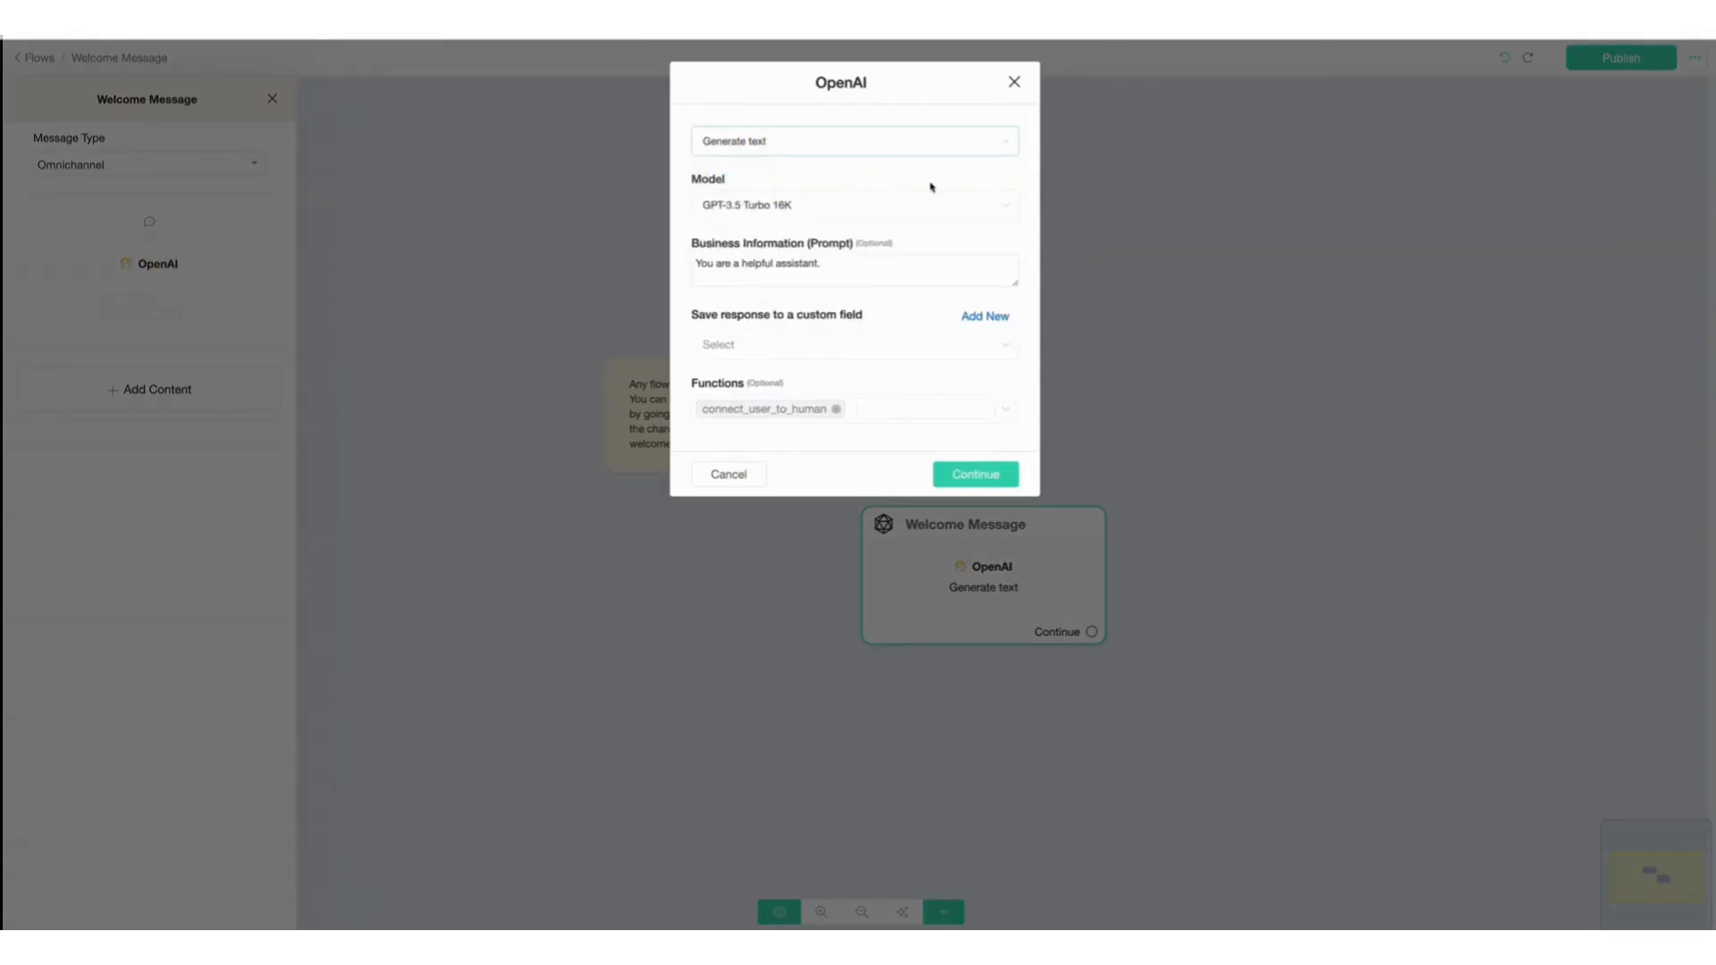
Keep the default prompt, save the OpenAI response to the AIOutput custom field, and confirm the action.
drag(699, 263, 869, 271)
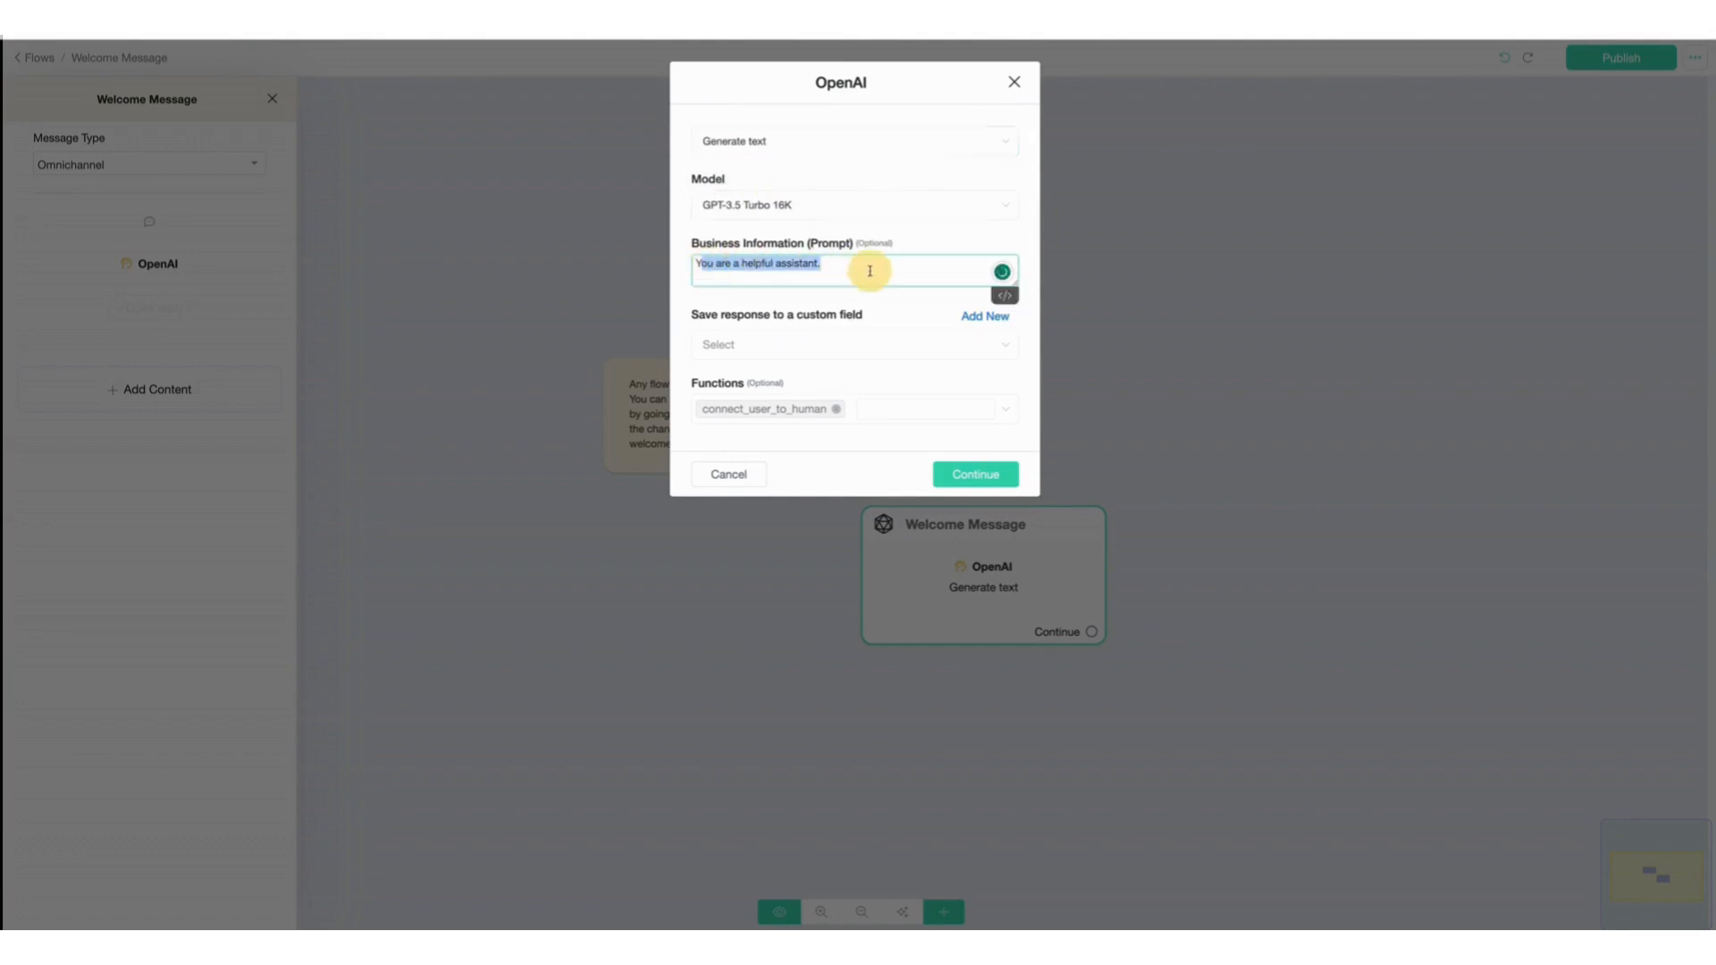
triple_click(872, 271)
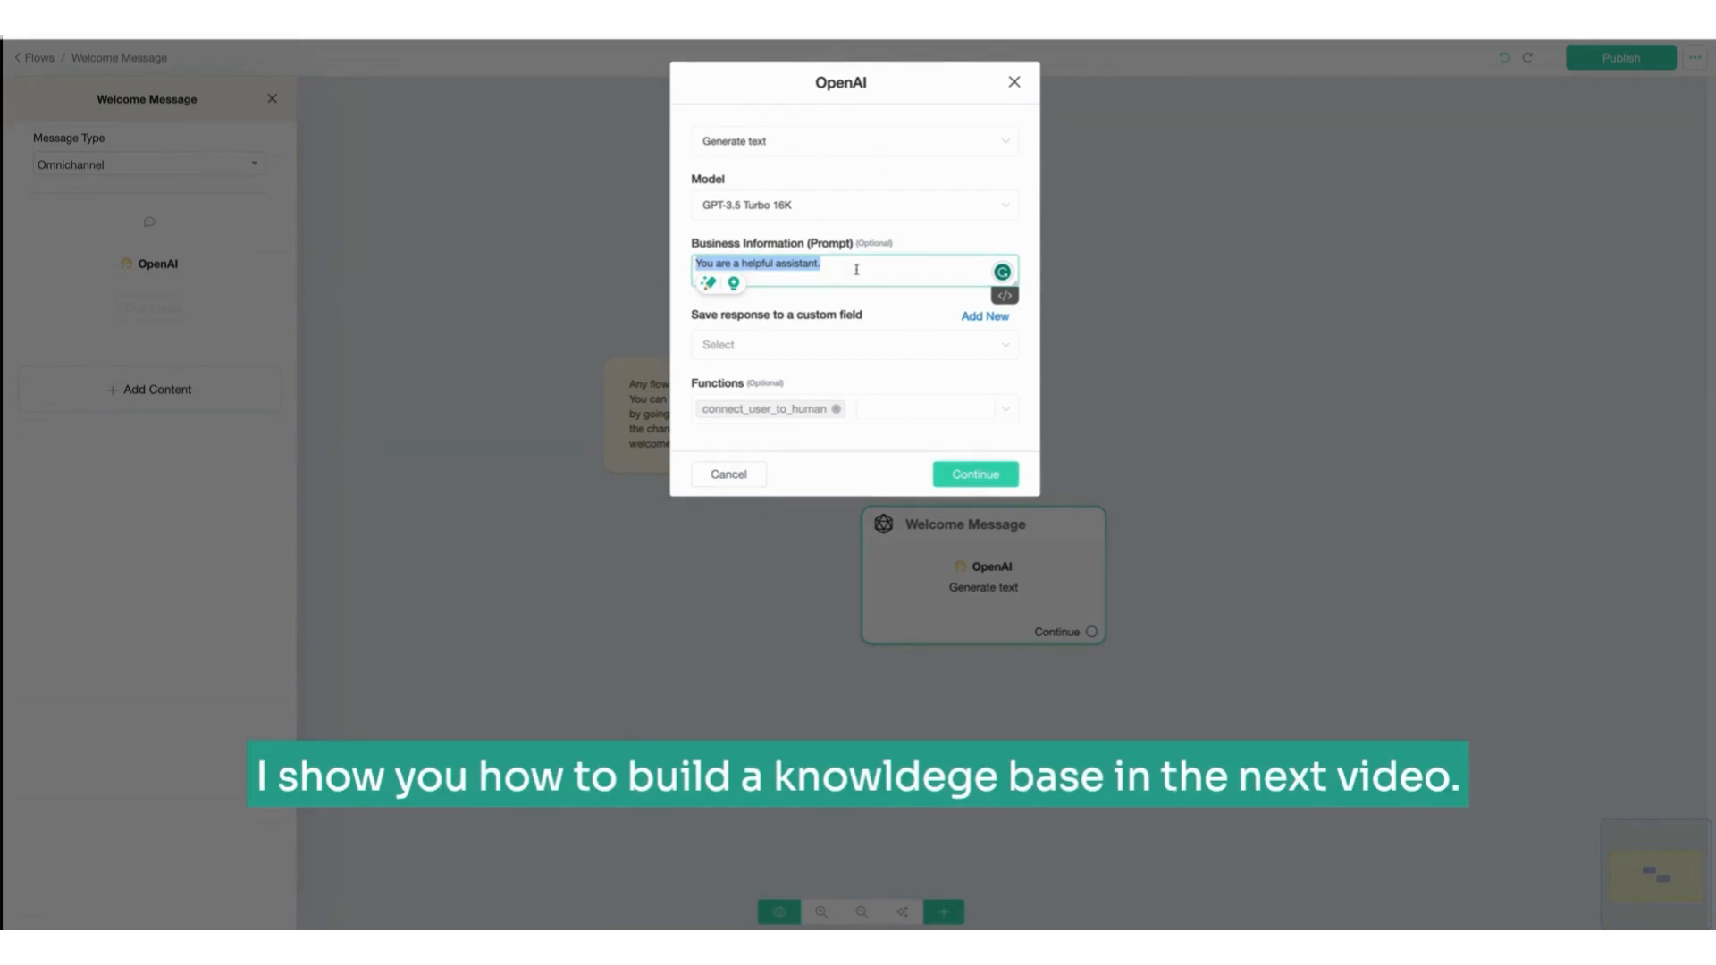
click(778, 317)
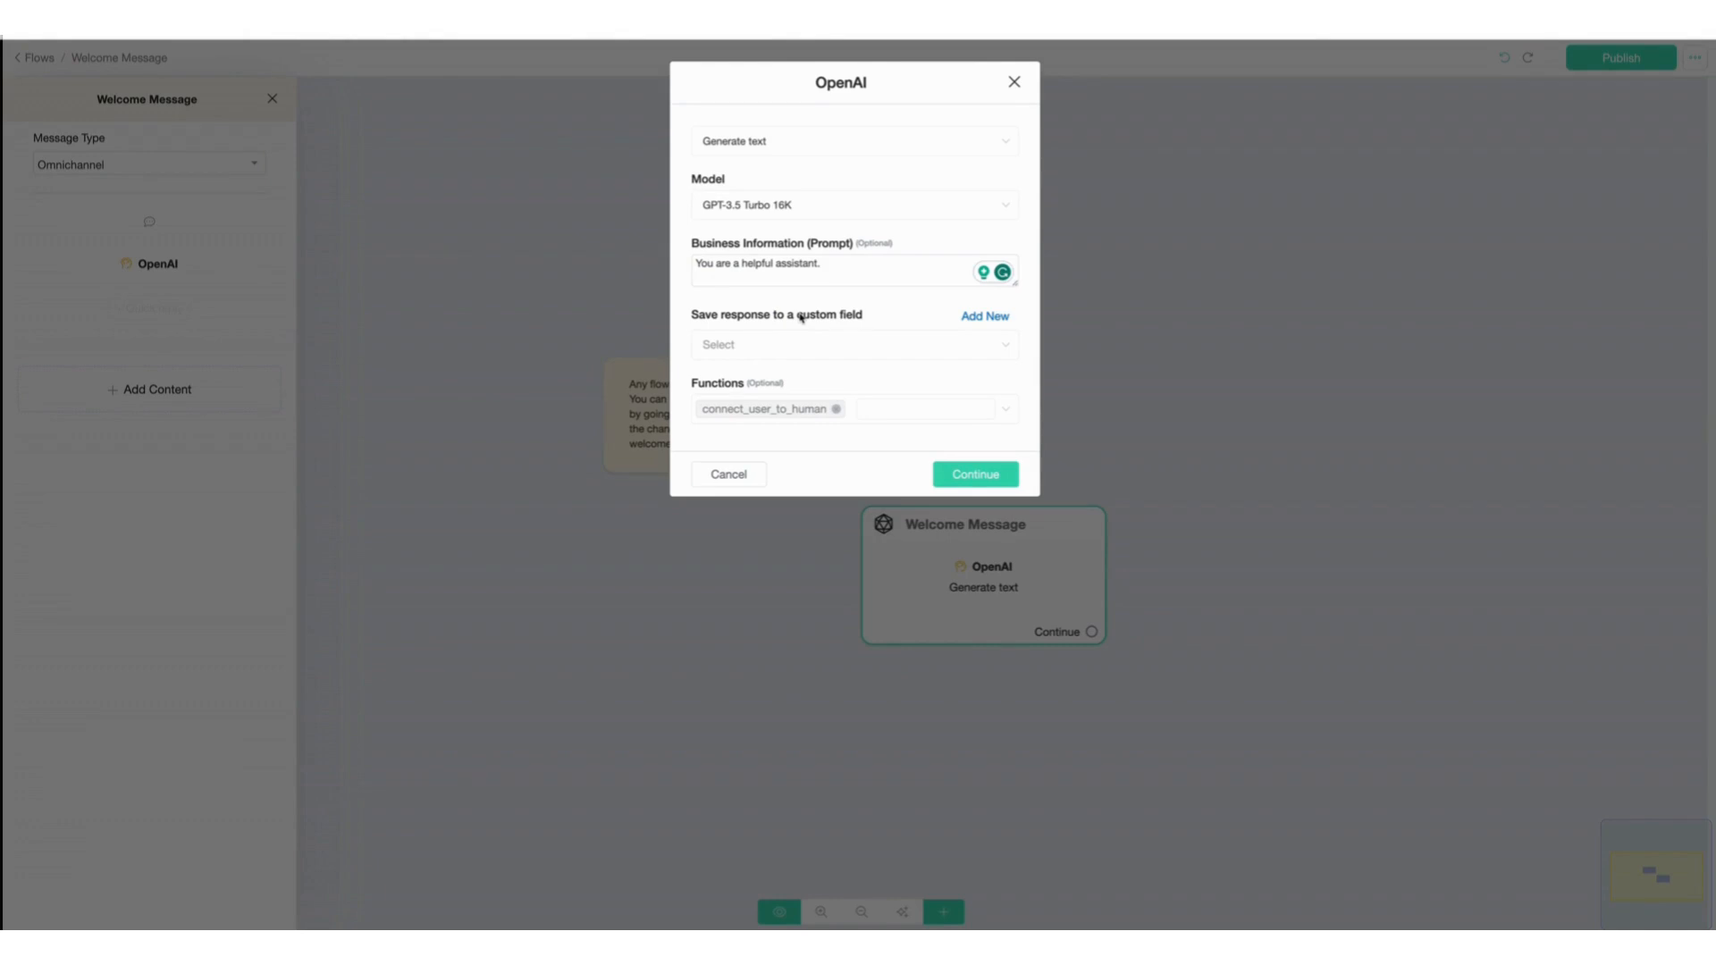
drag(798, 316, 865, 318)
click(780, 349)
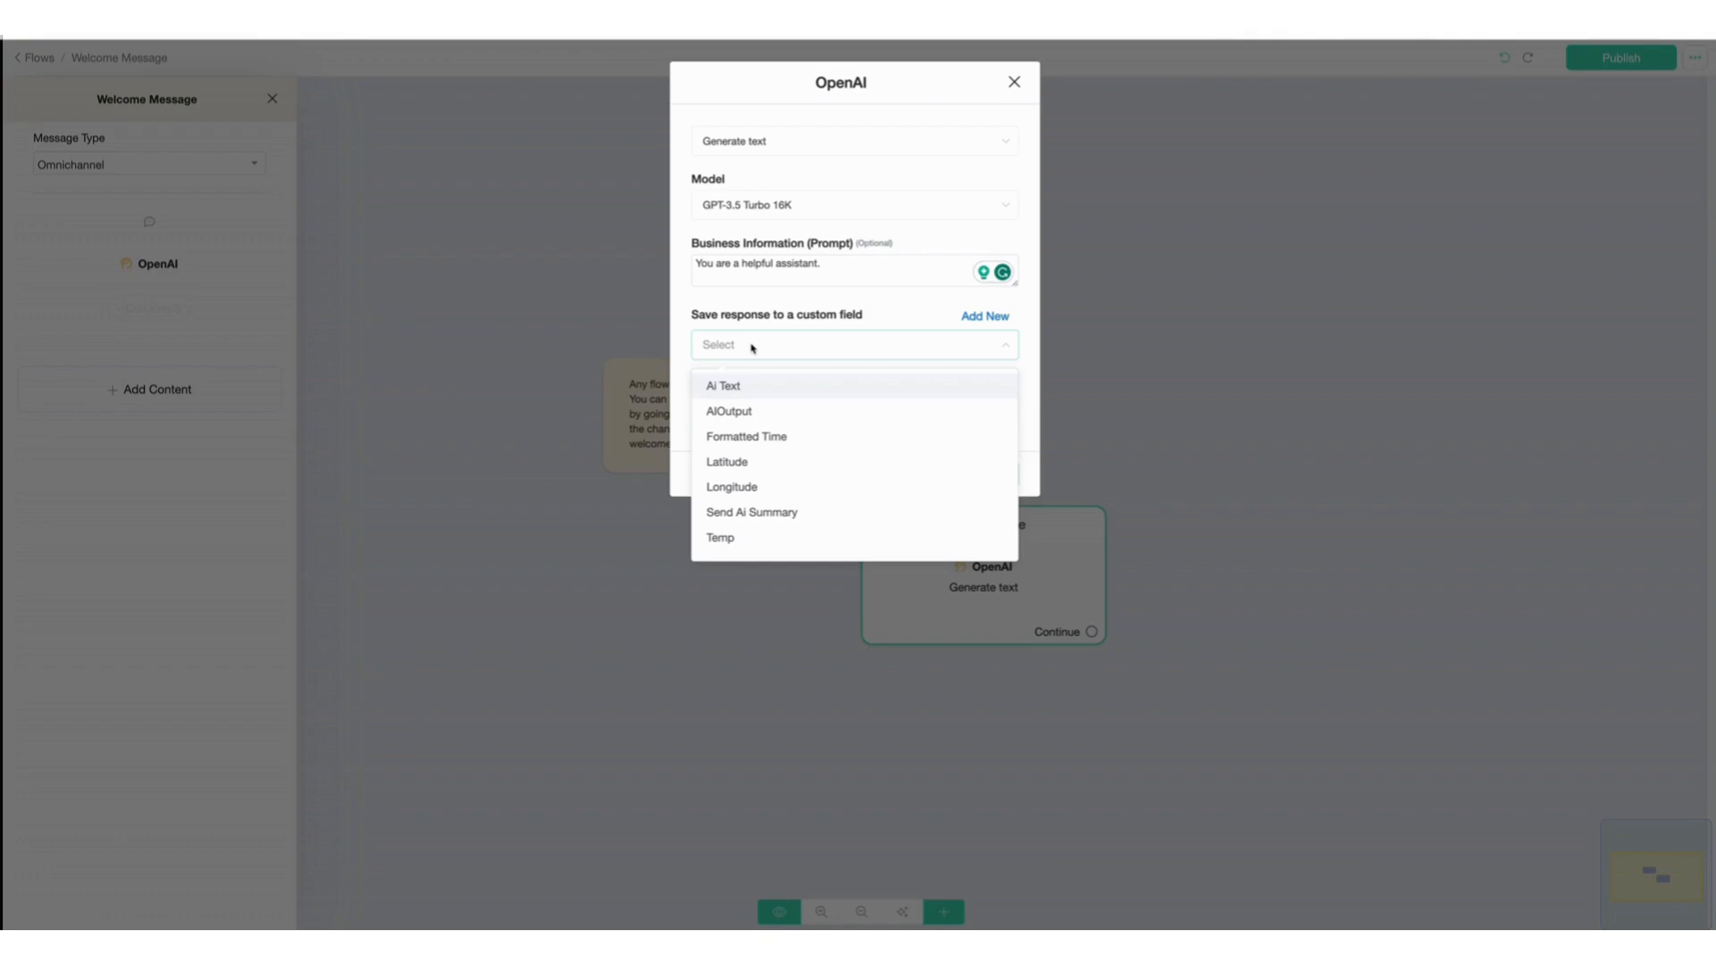
click(729, 412)
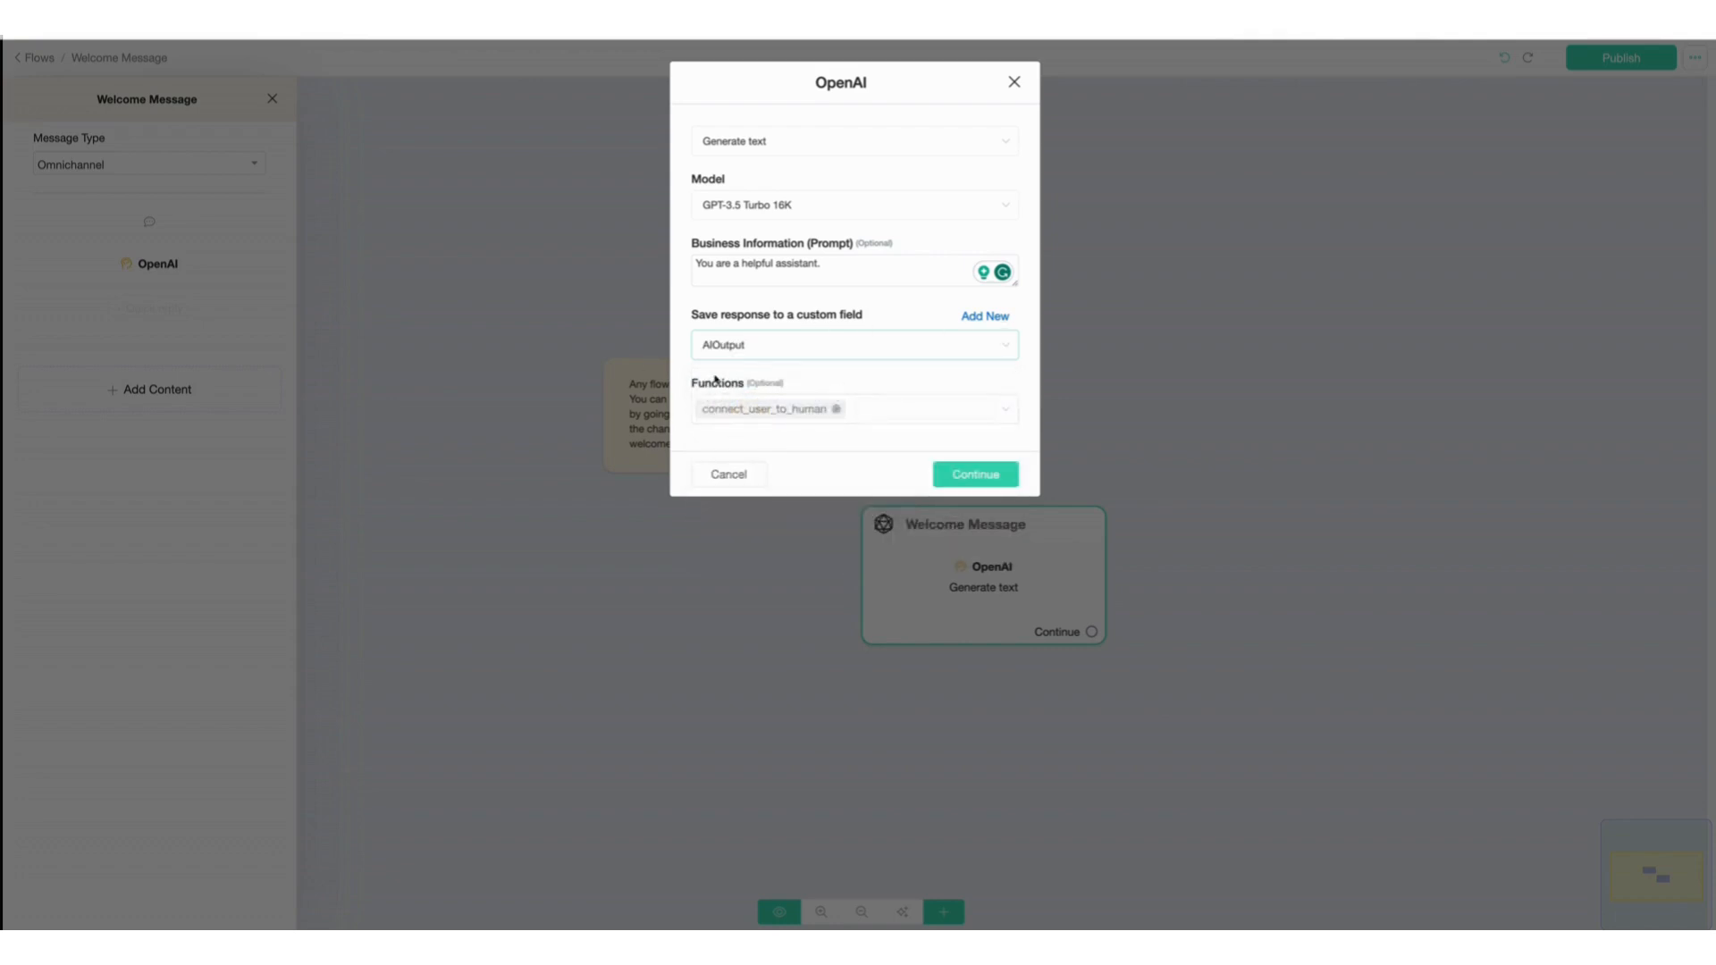
click(979, 478)
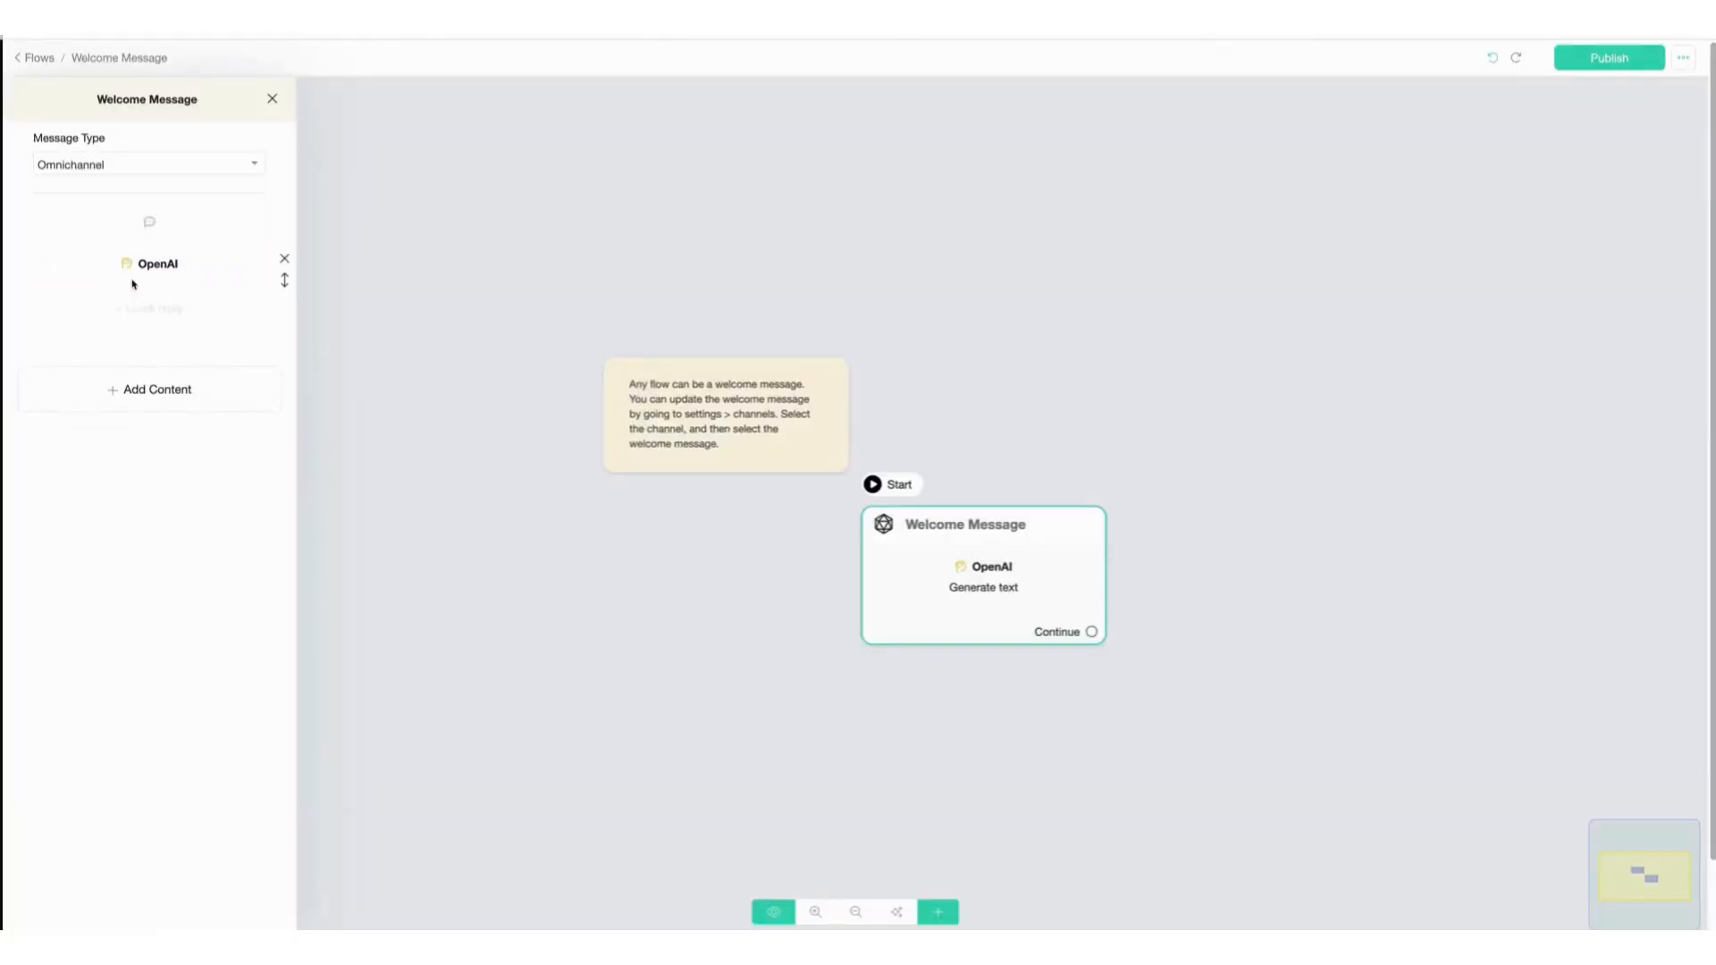
Add a text block that displays the {{AIOutput}} custom field, then publish the flow.
click(139, 402)
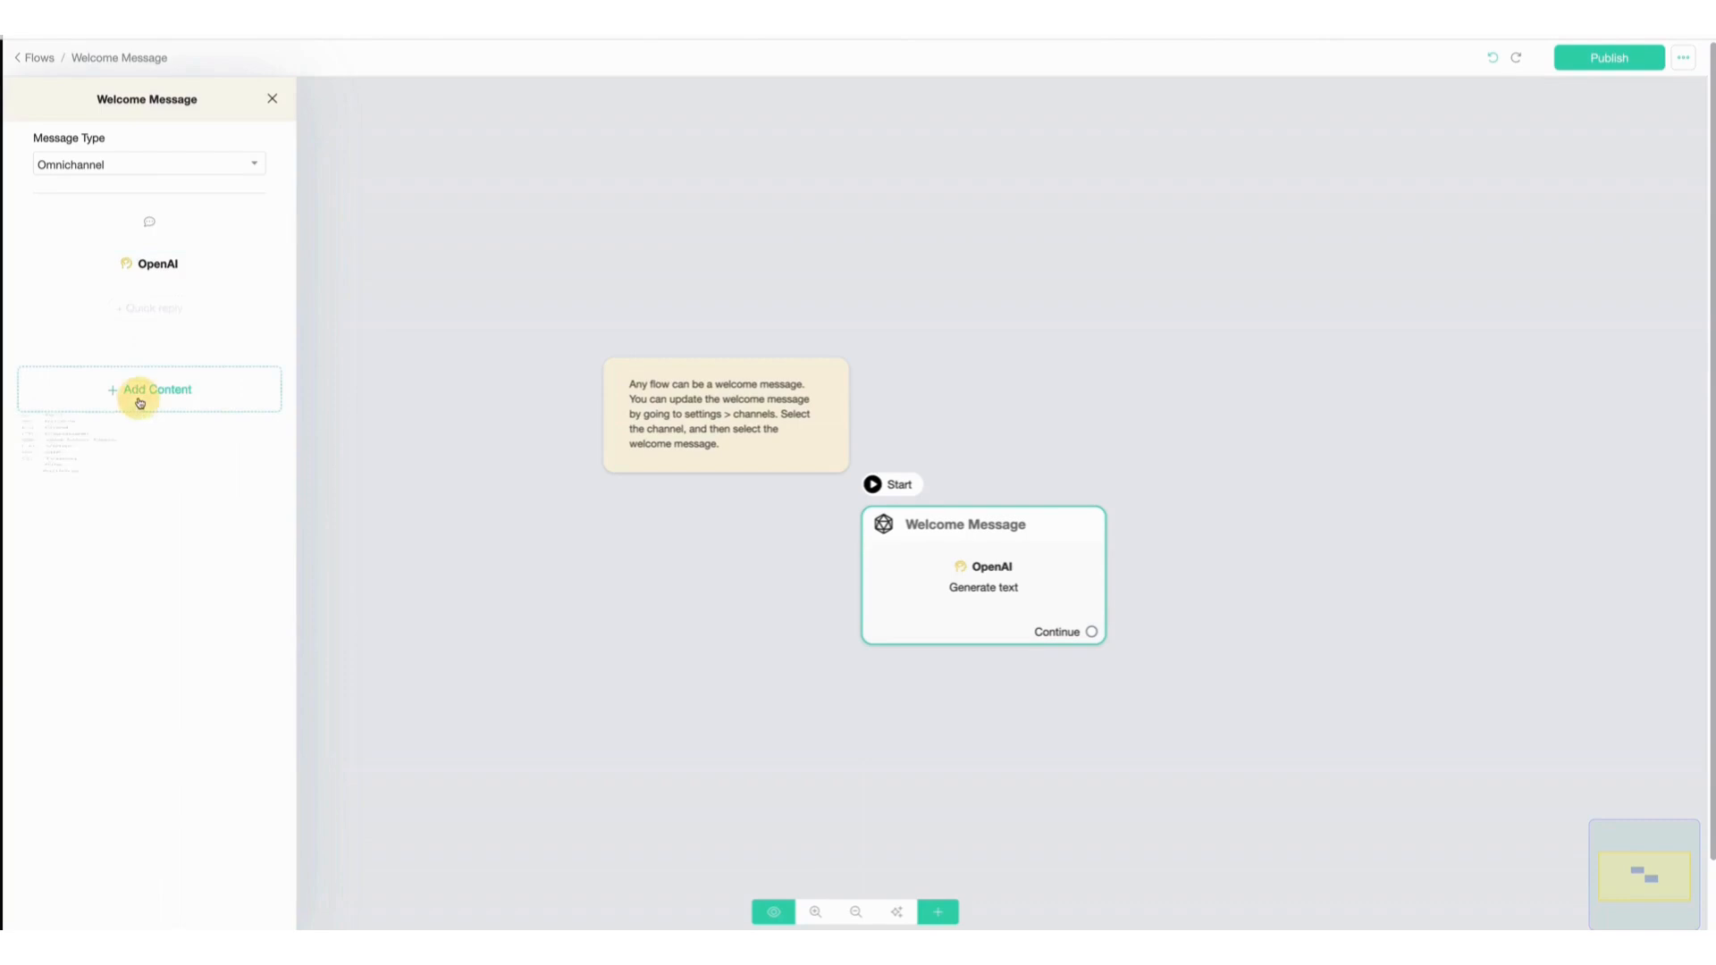
click(52, 431)
text({)
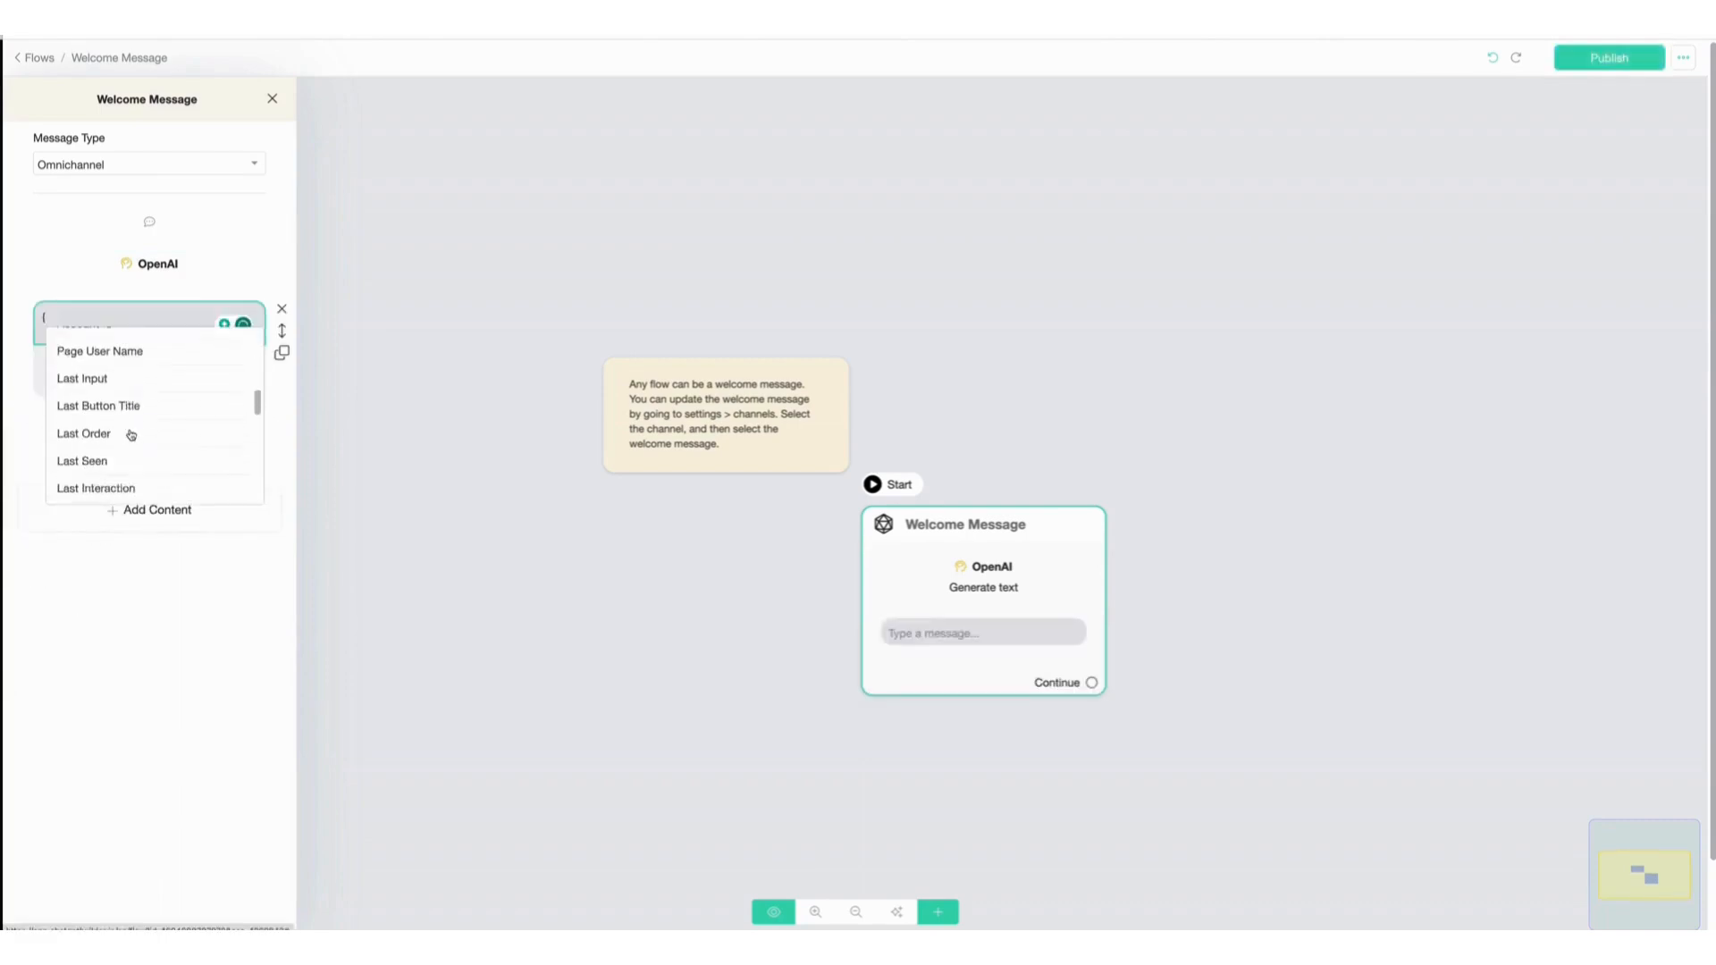
scroll(130, 436, down, 1)
scroll(130, 436, down, 5)
click(84, 465)
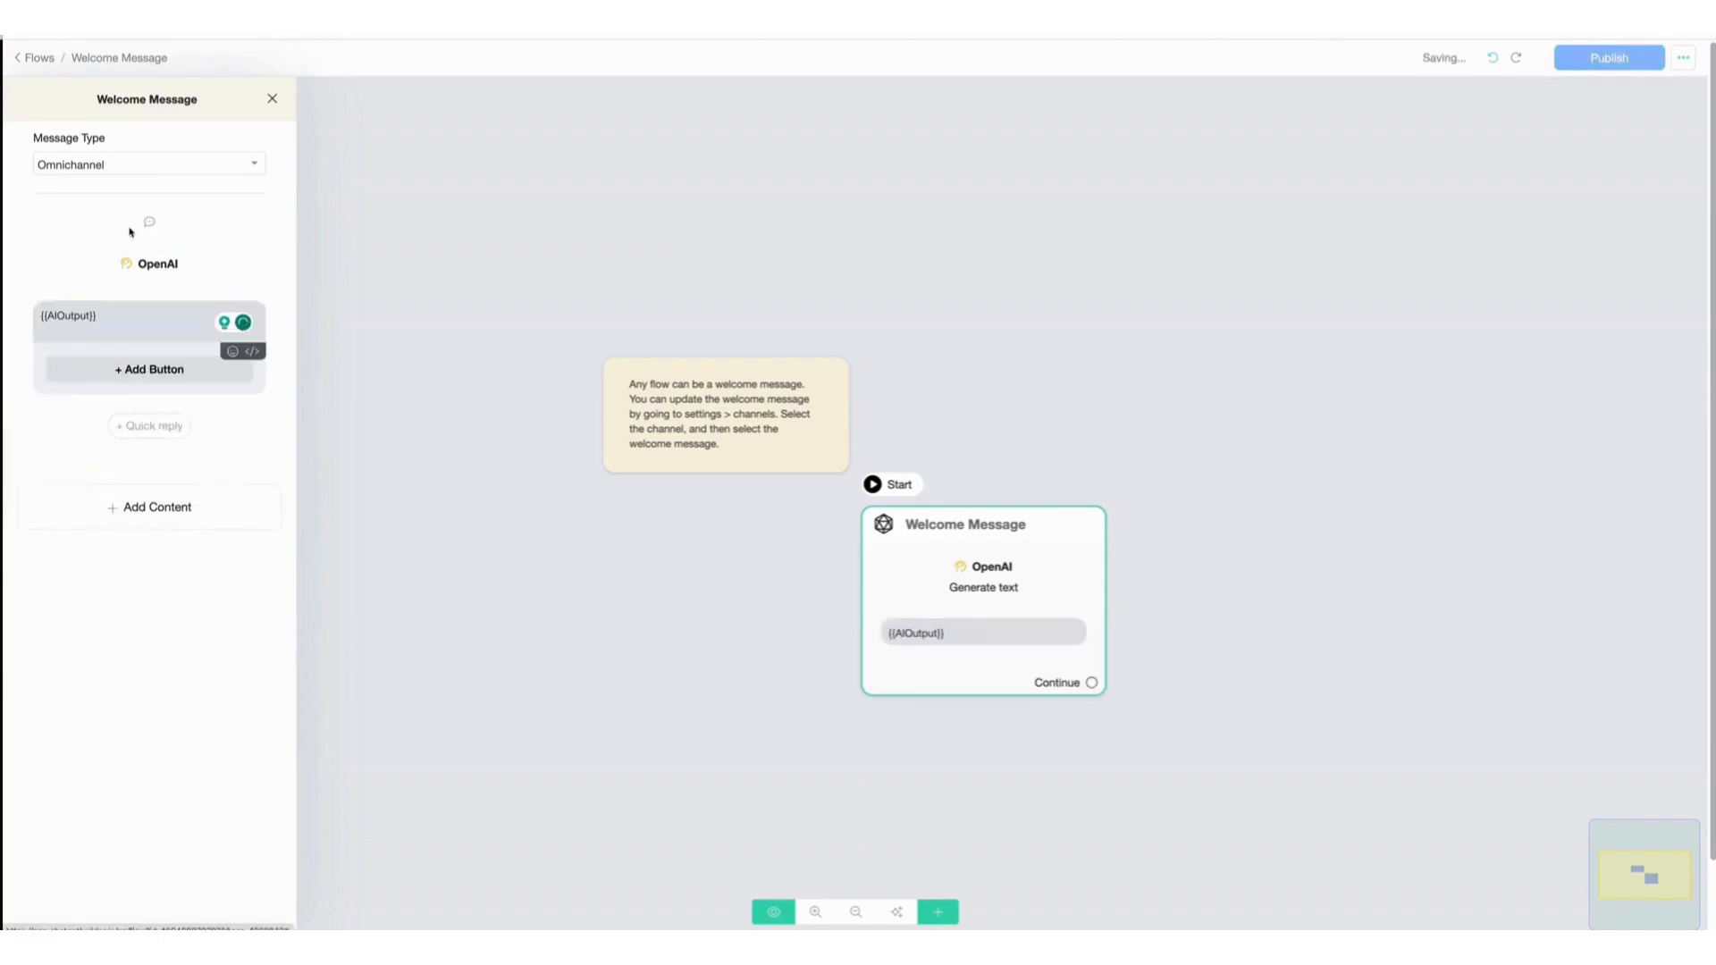
click(479, 483)
click(1614, 61)
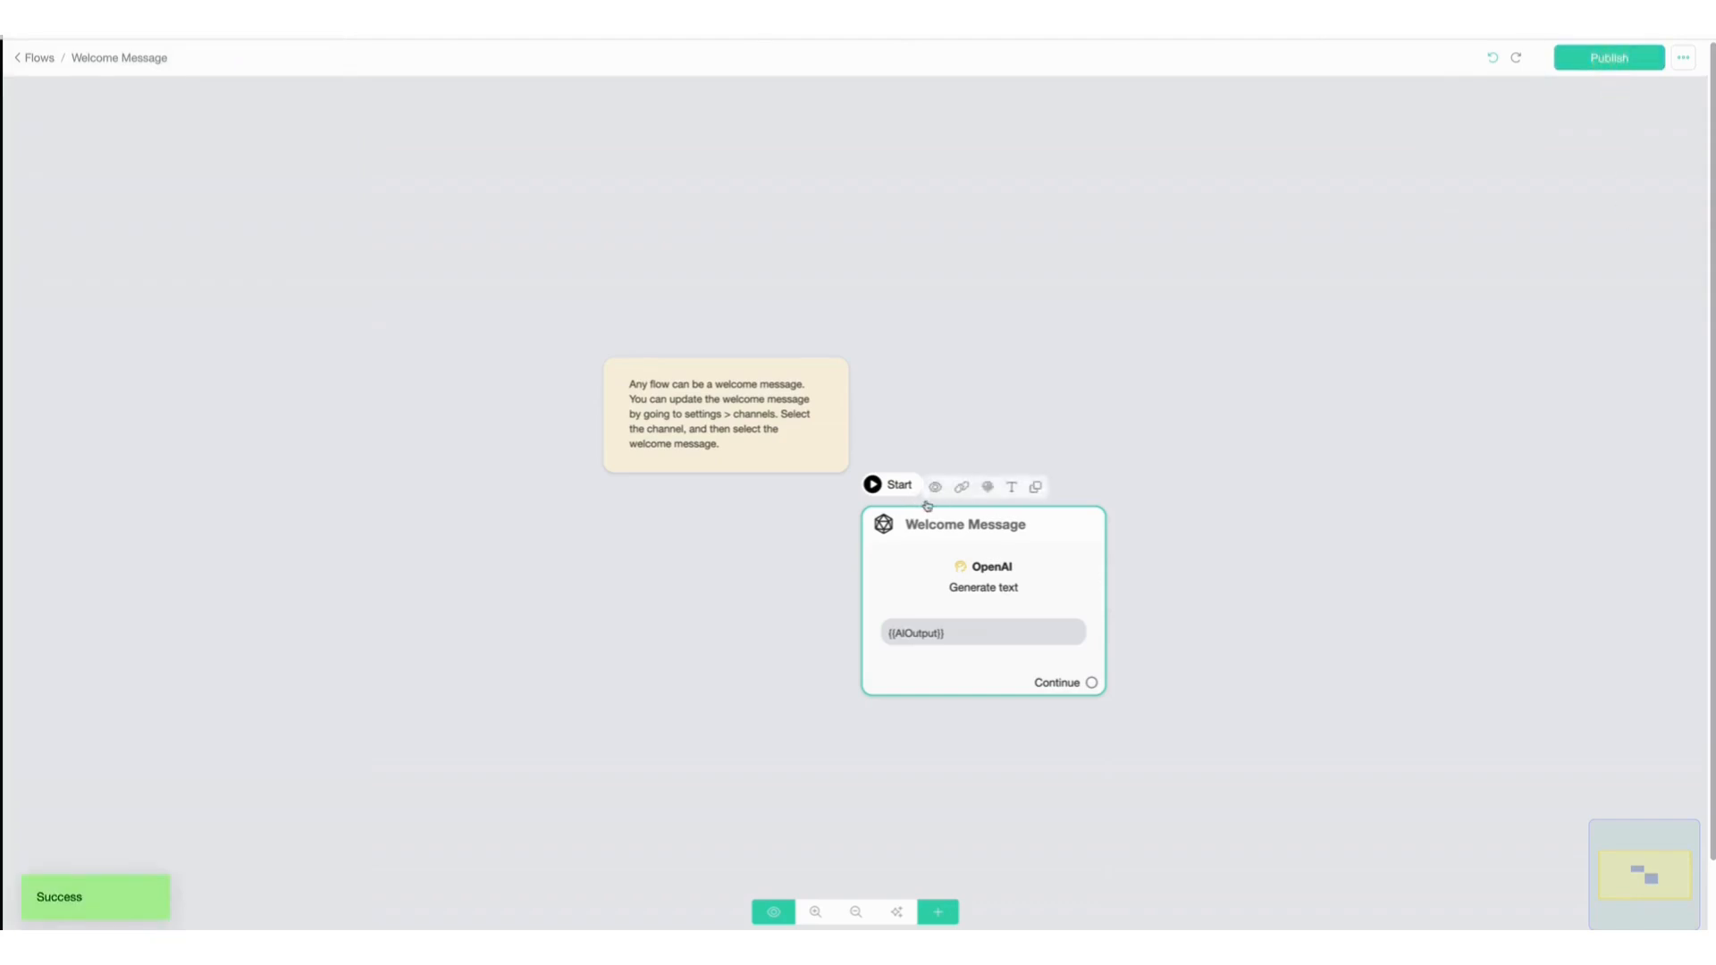
Preview the flow on the Webchat channel and ask 'Can you help me learn about making sushi?'.
click(936, 488)
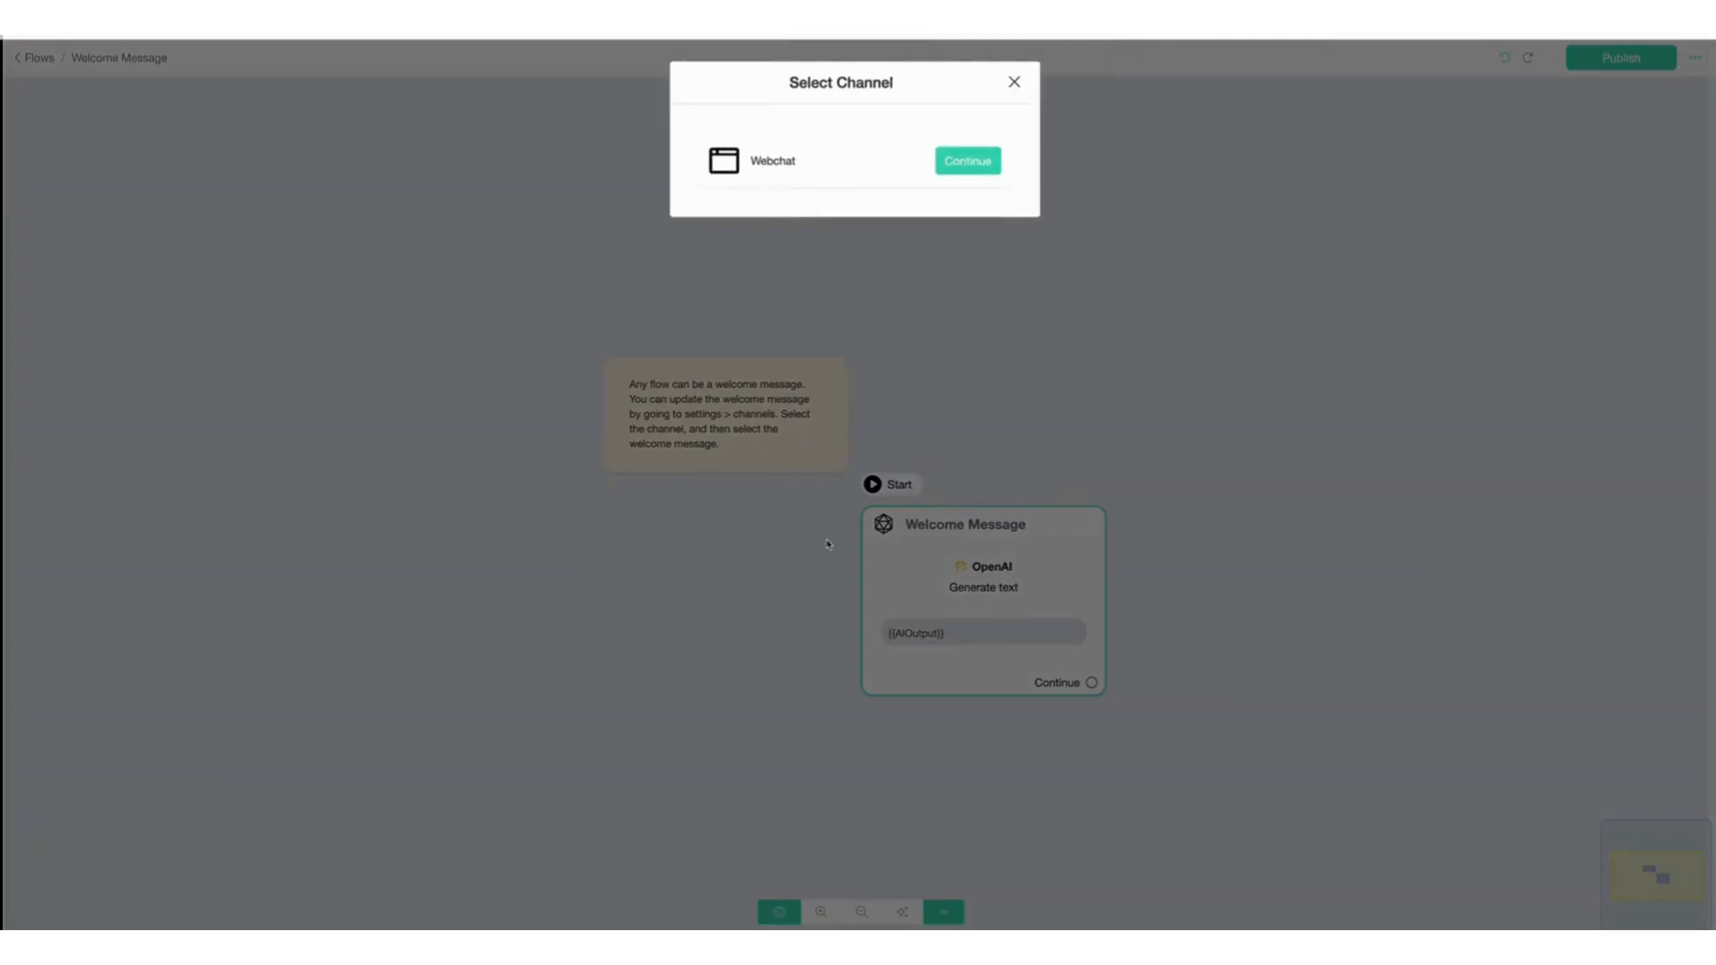
click(970, 170)
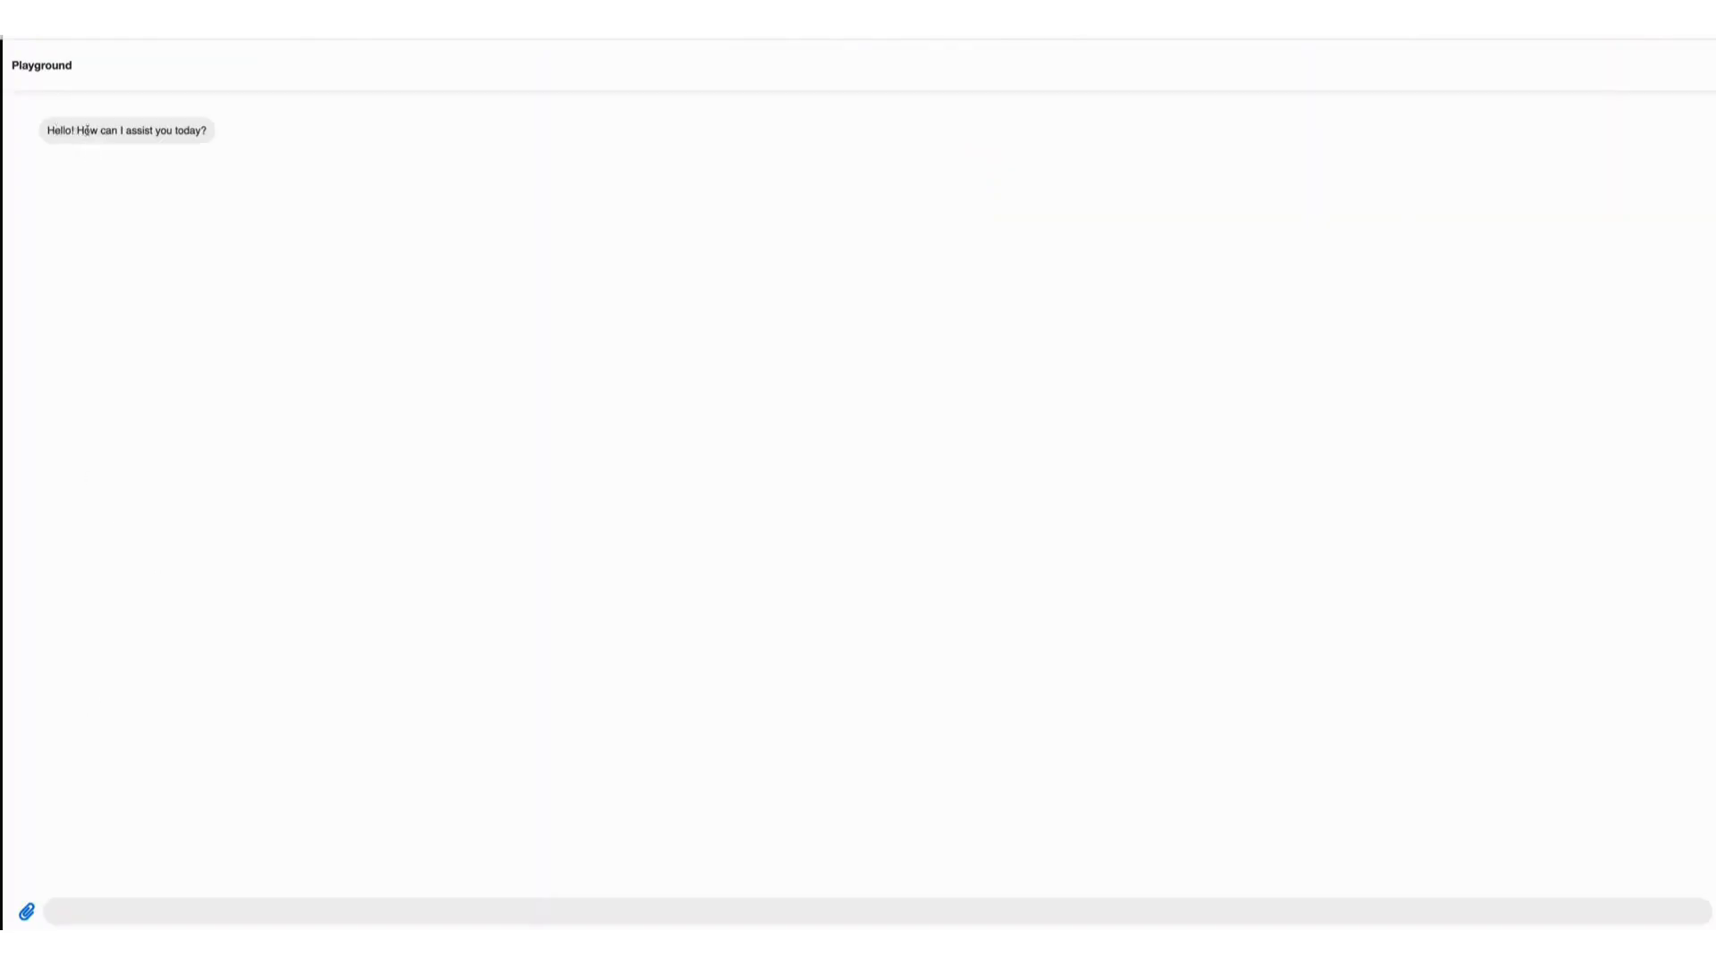
text(Can you help me learn about making su)
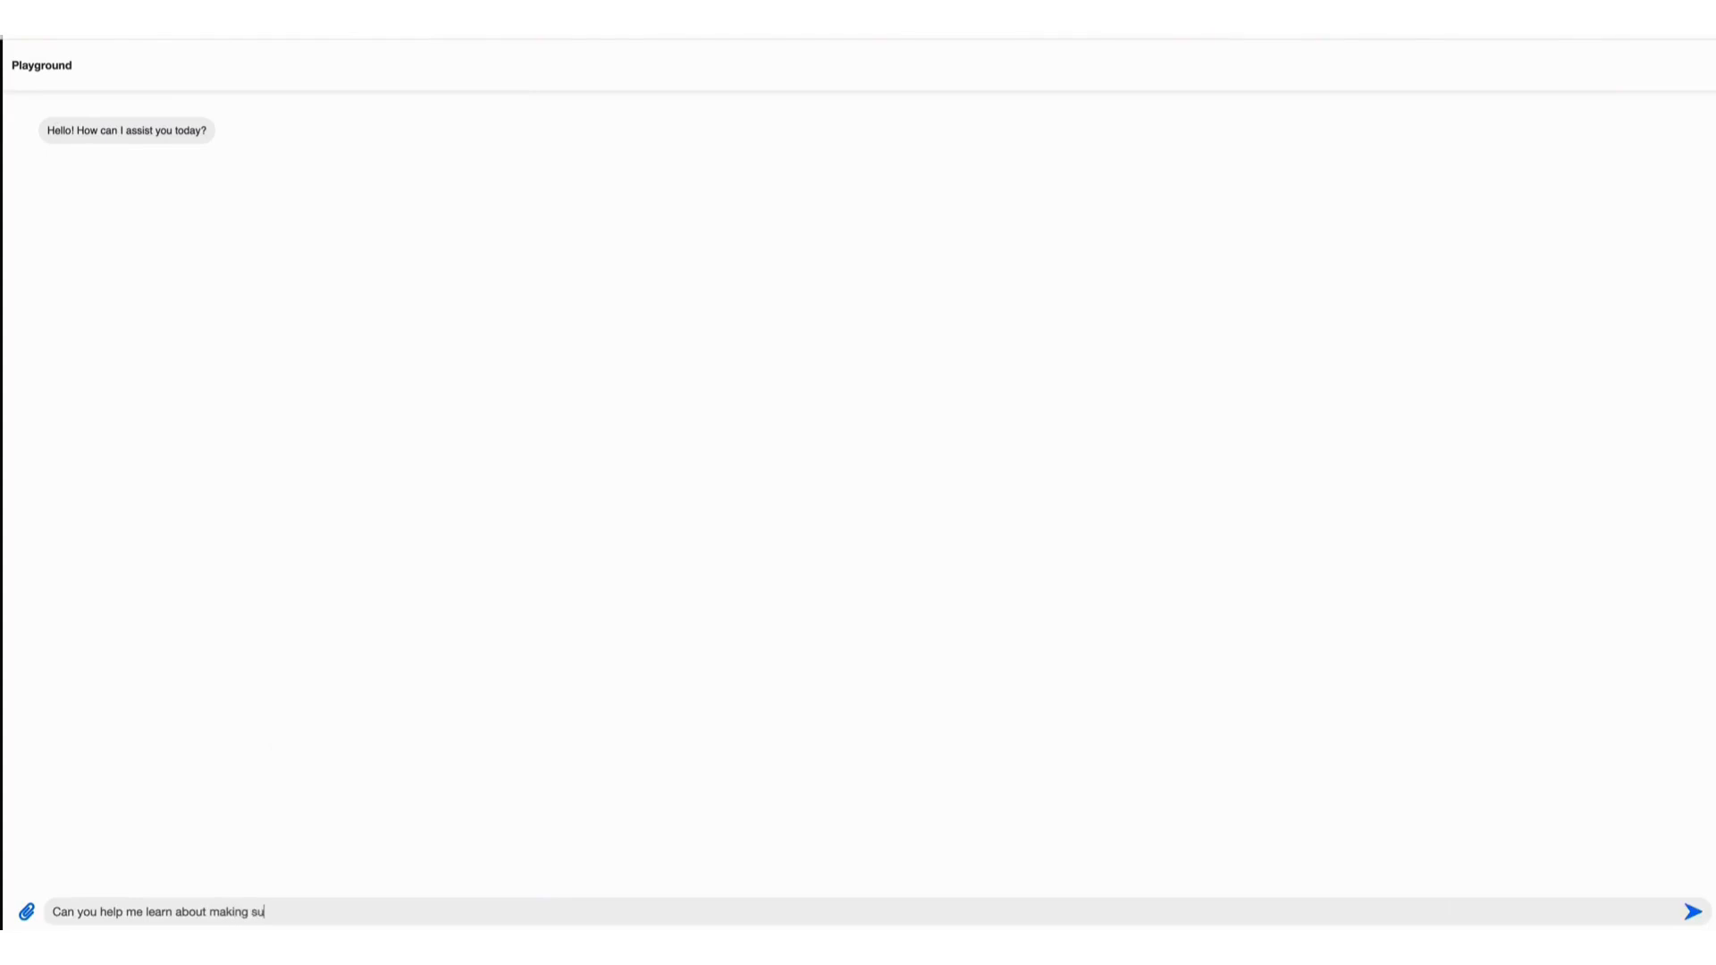
text(shu)
key(Return)
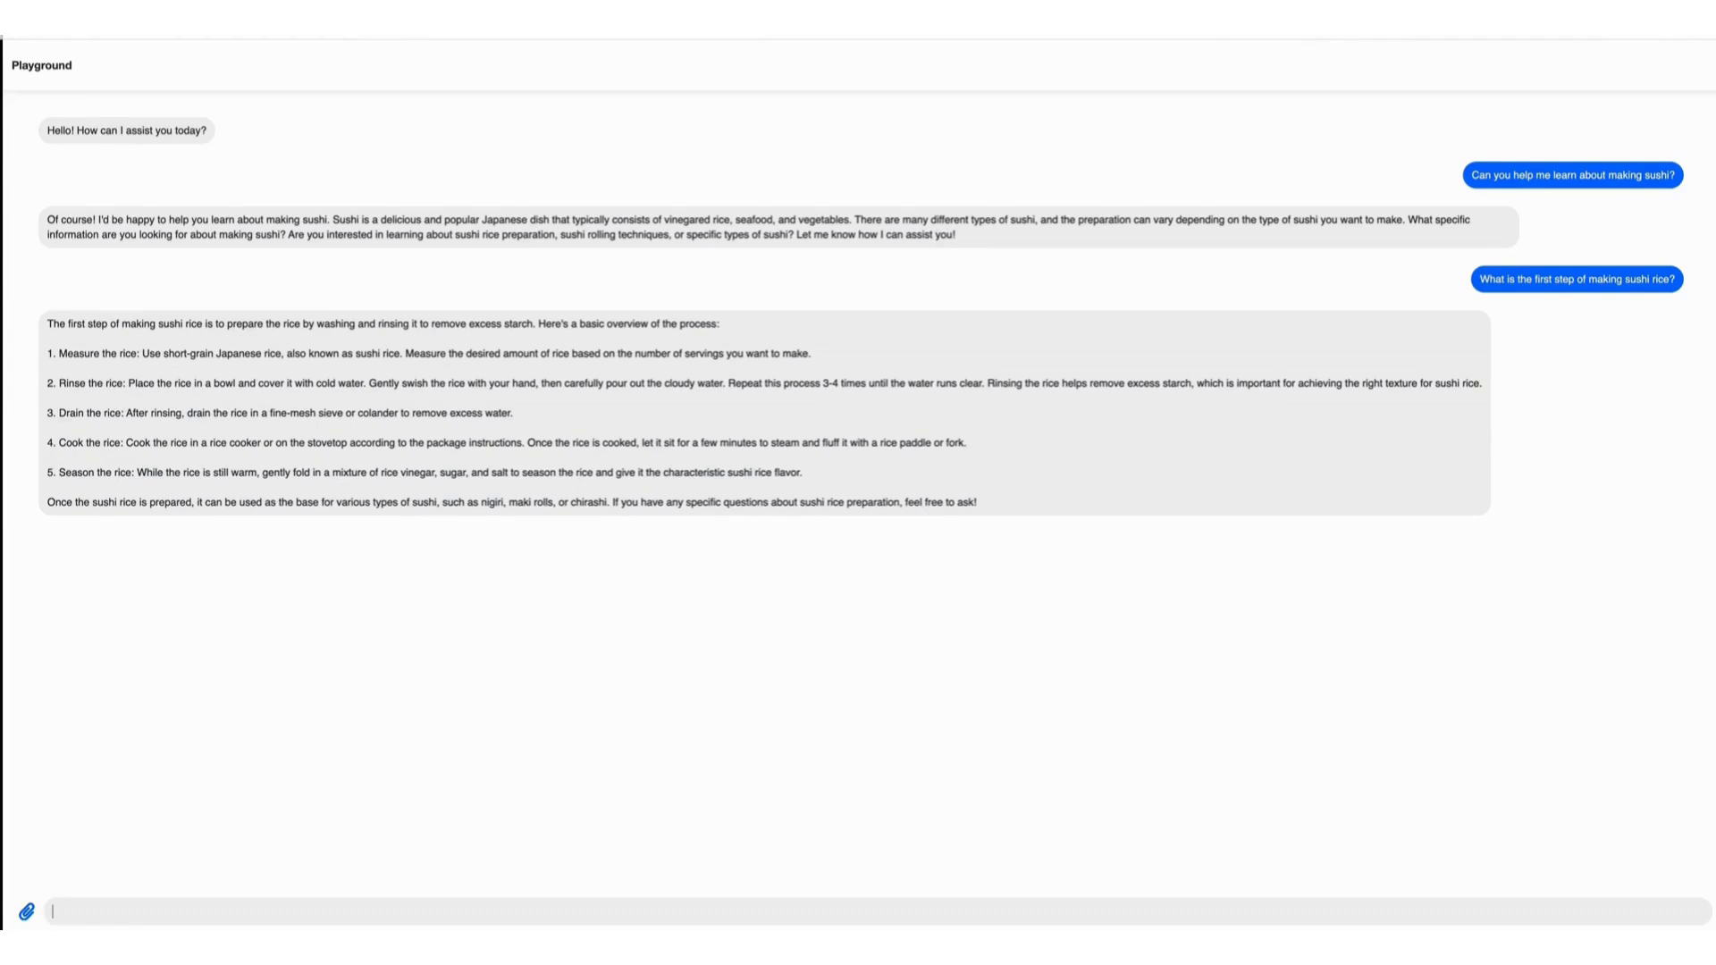
Ask the bot 'Tell me how to say thank you in Japanese'.
text(Tell me how to say thank you in Japanese)
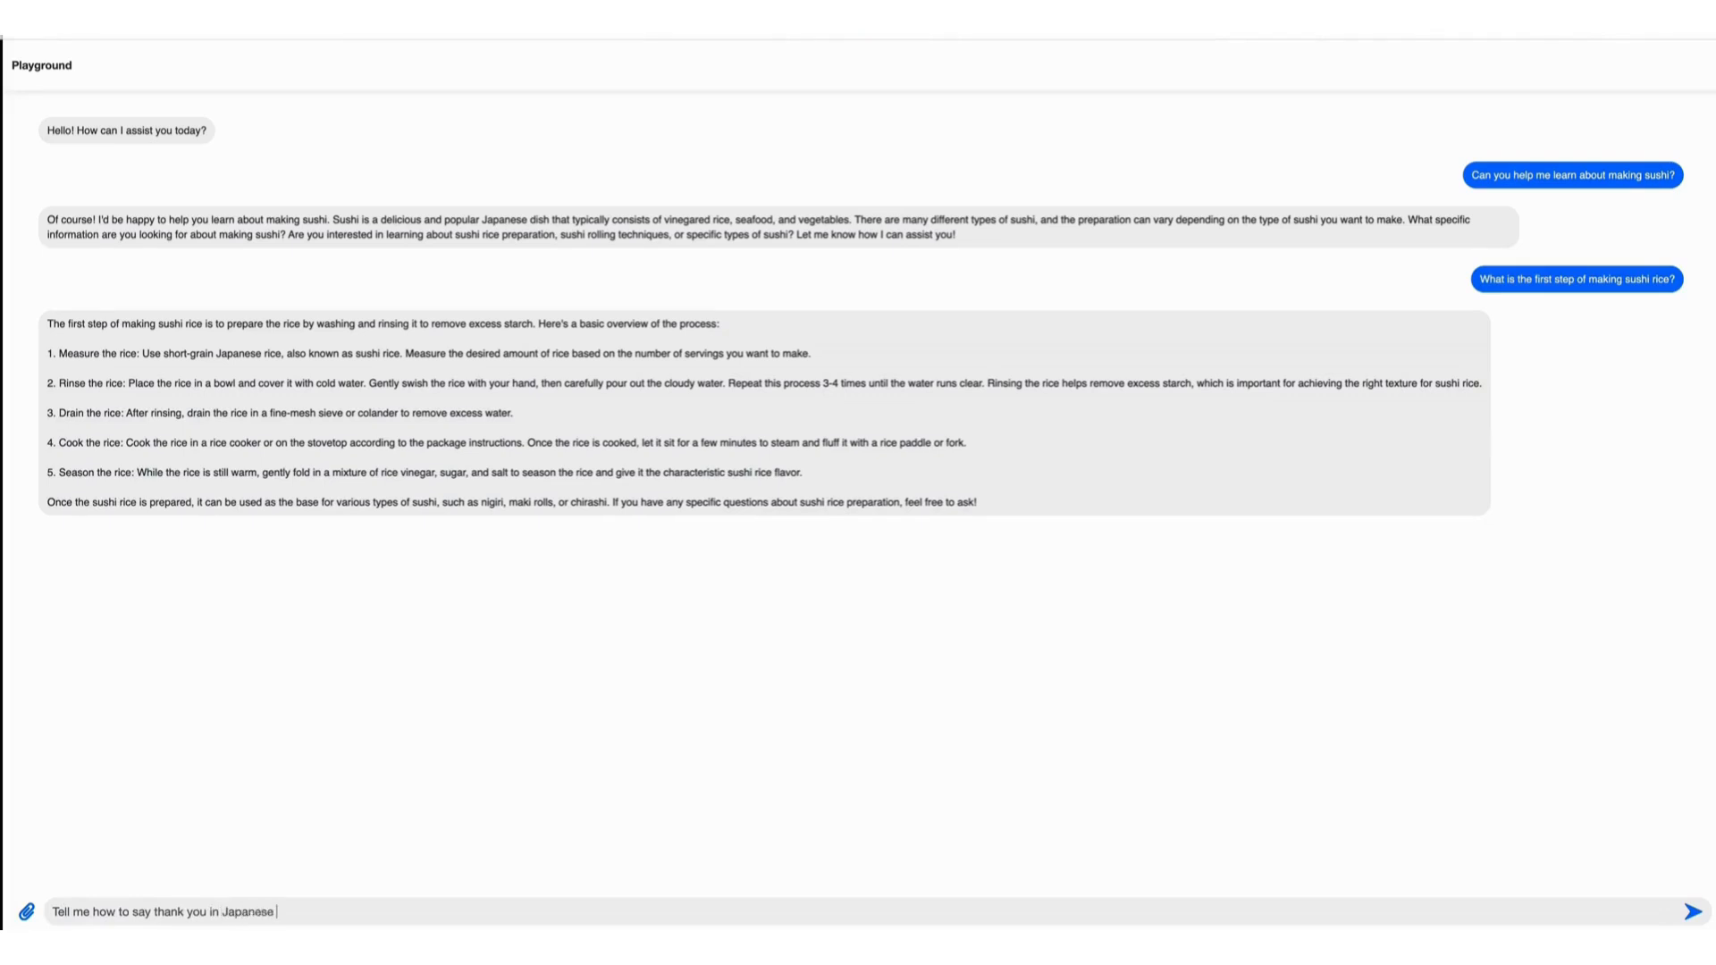
key(Return)
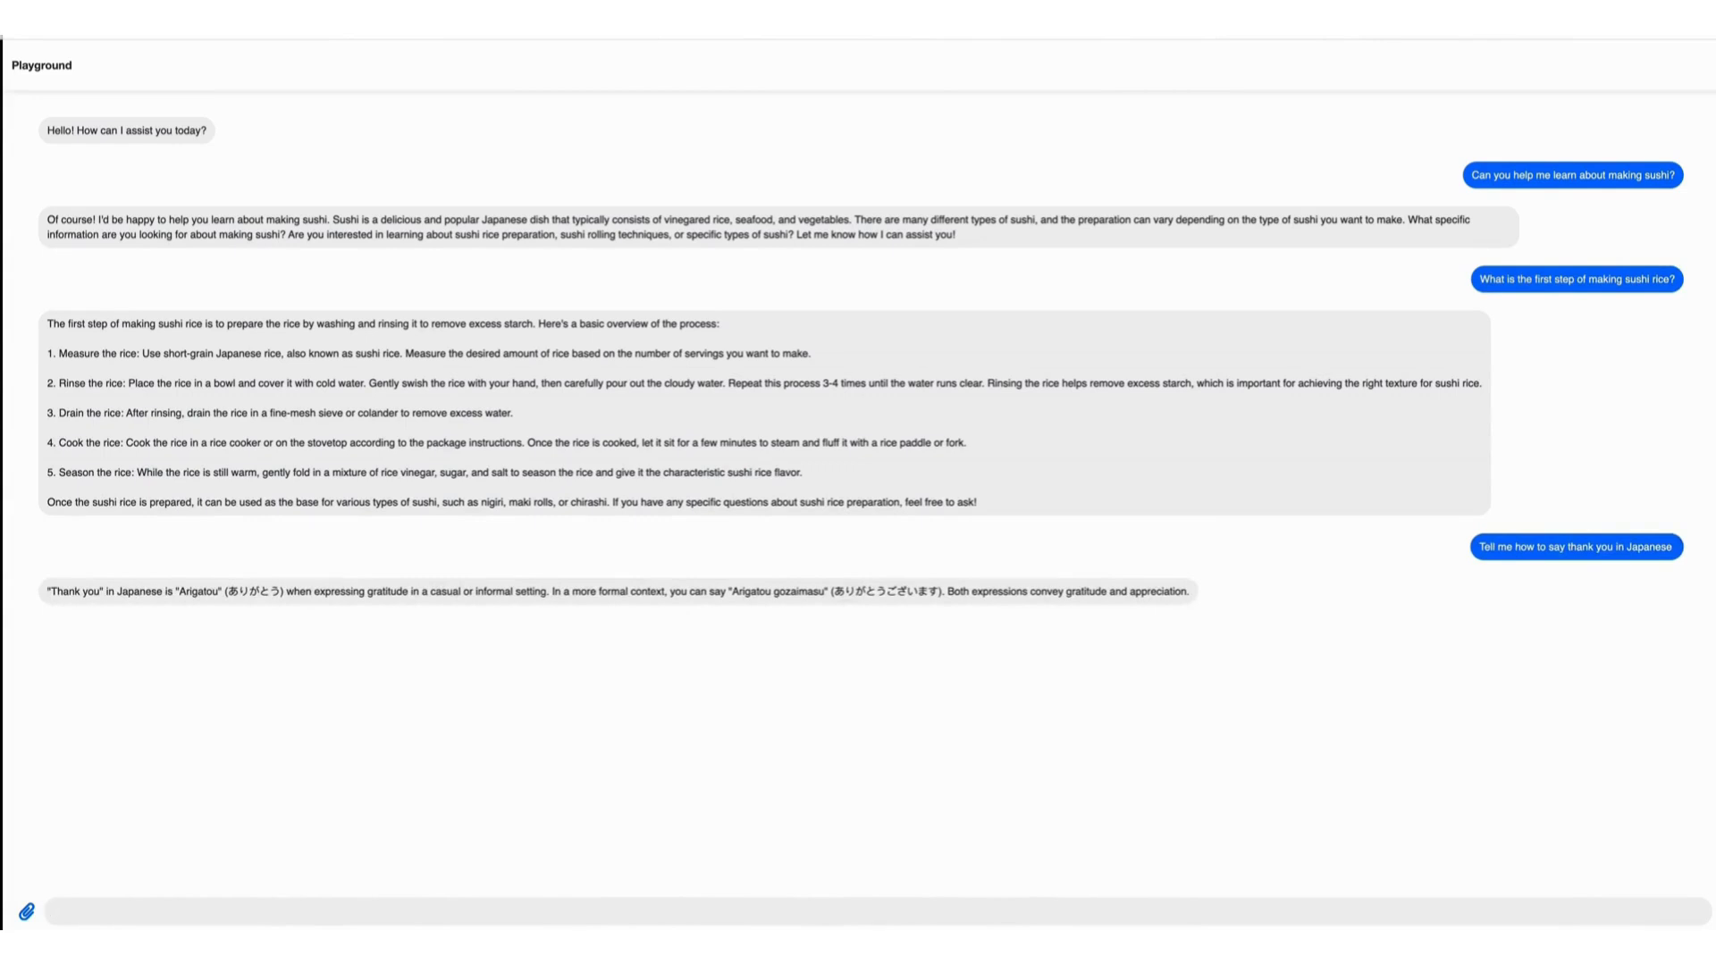
Highlight the Arigatou phrase in the bot's latest reply.
click(276, 591)
drag(277, 591, 167, 594)
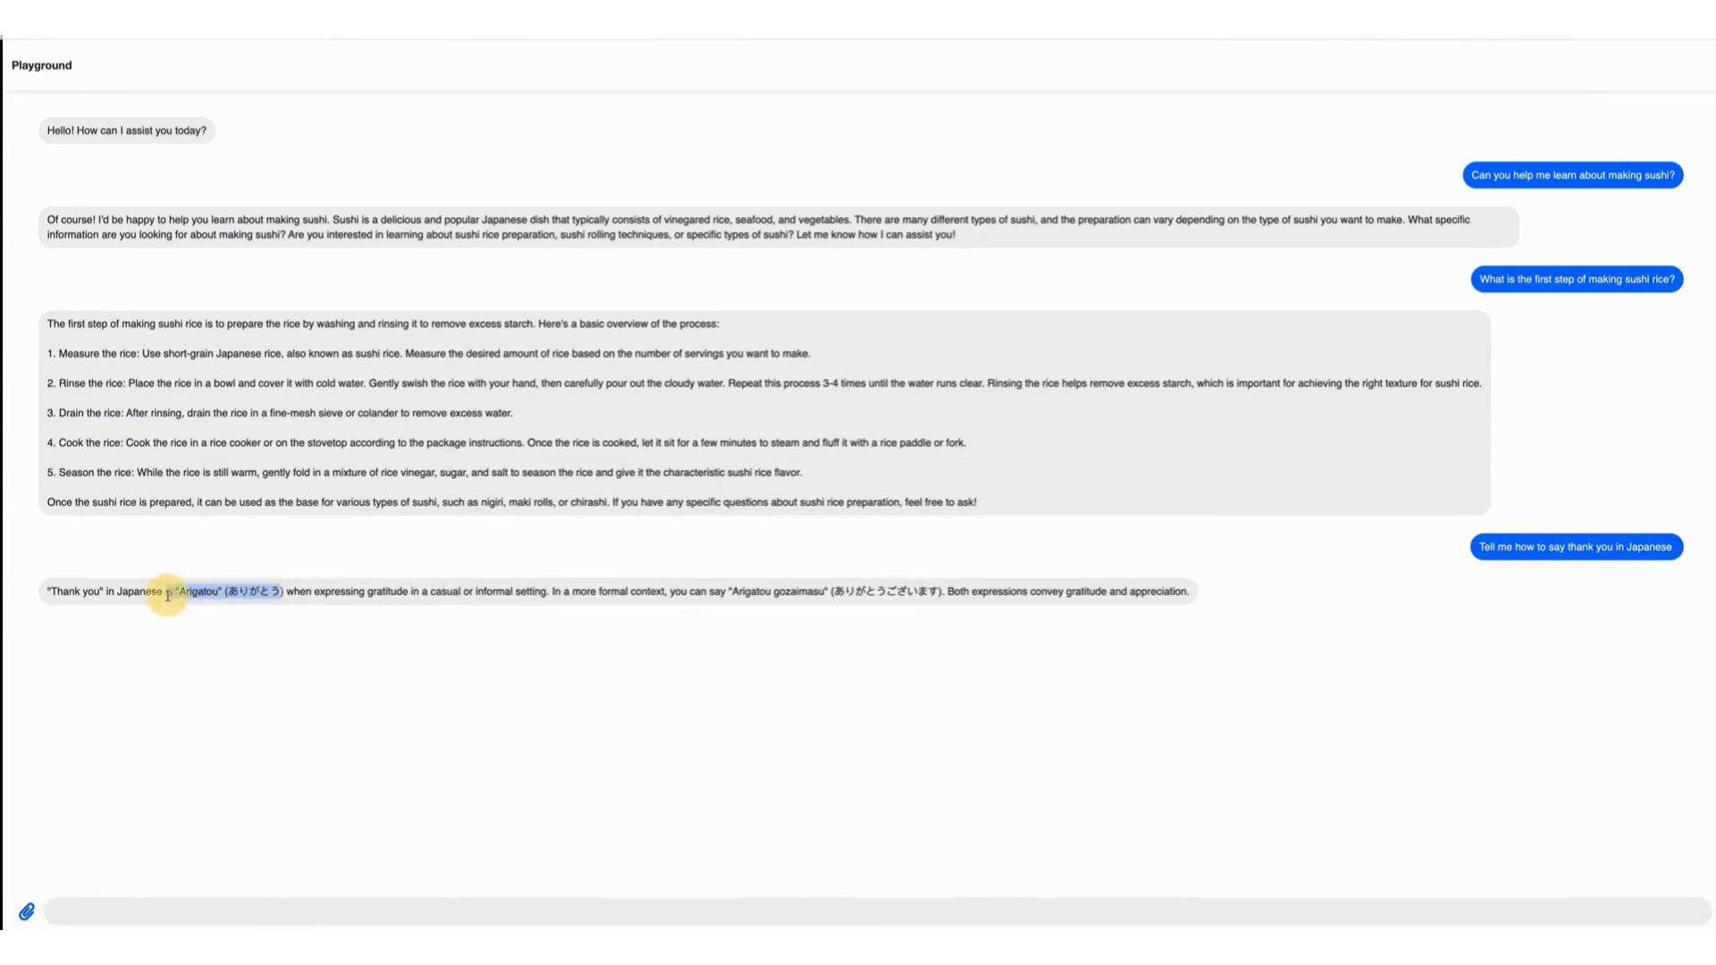
click(1296, 626)
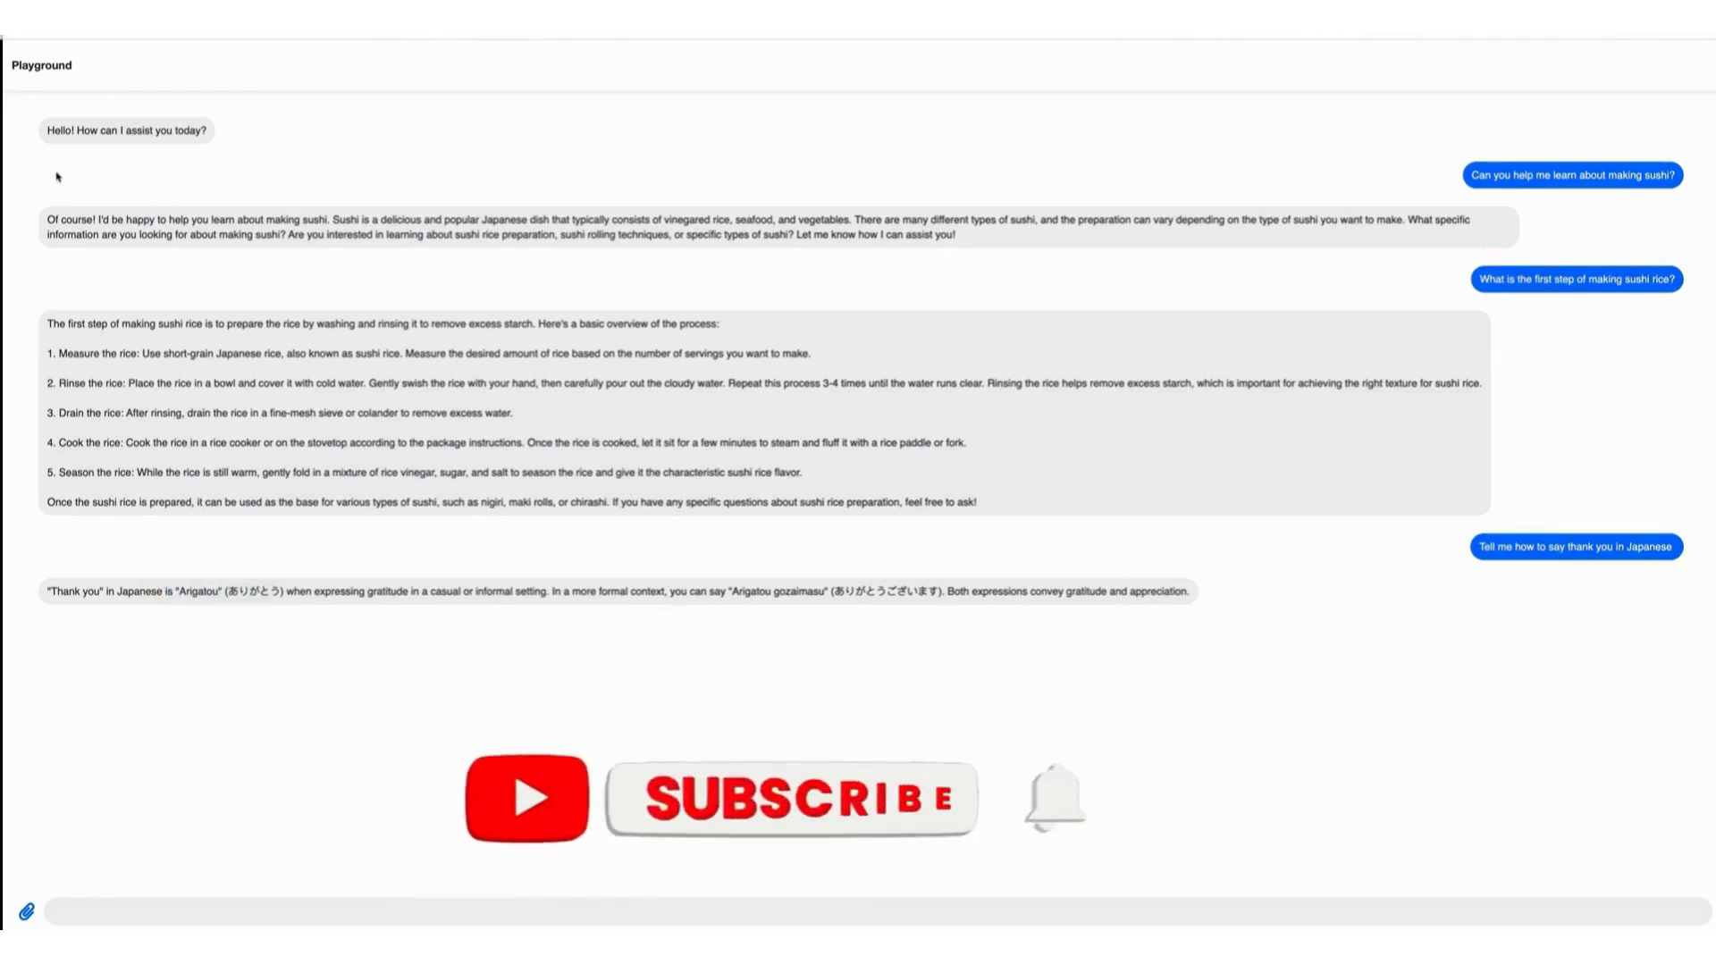